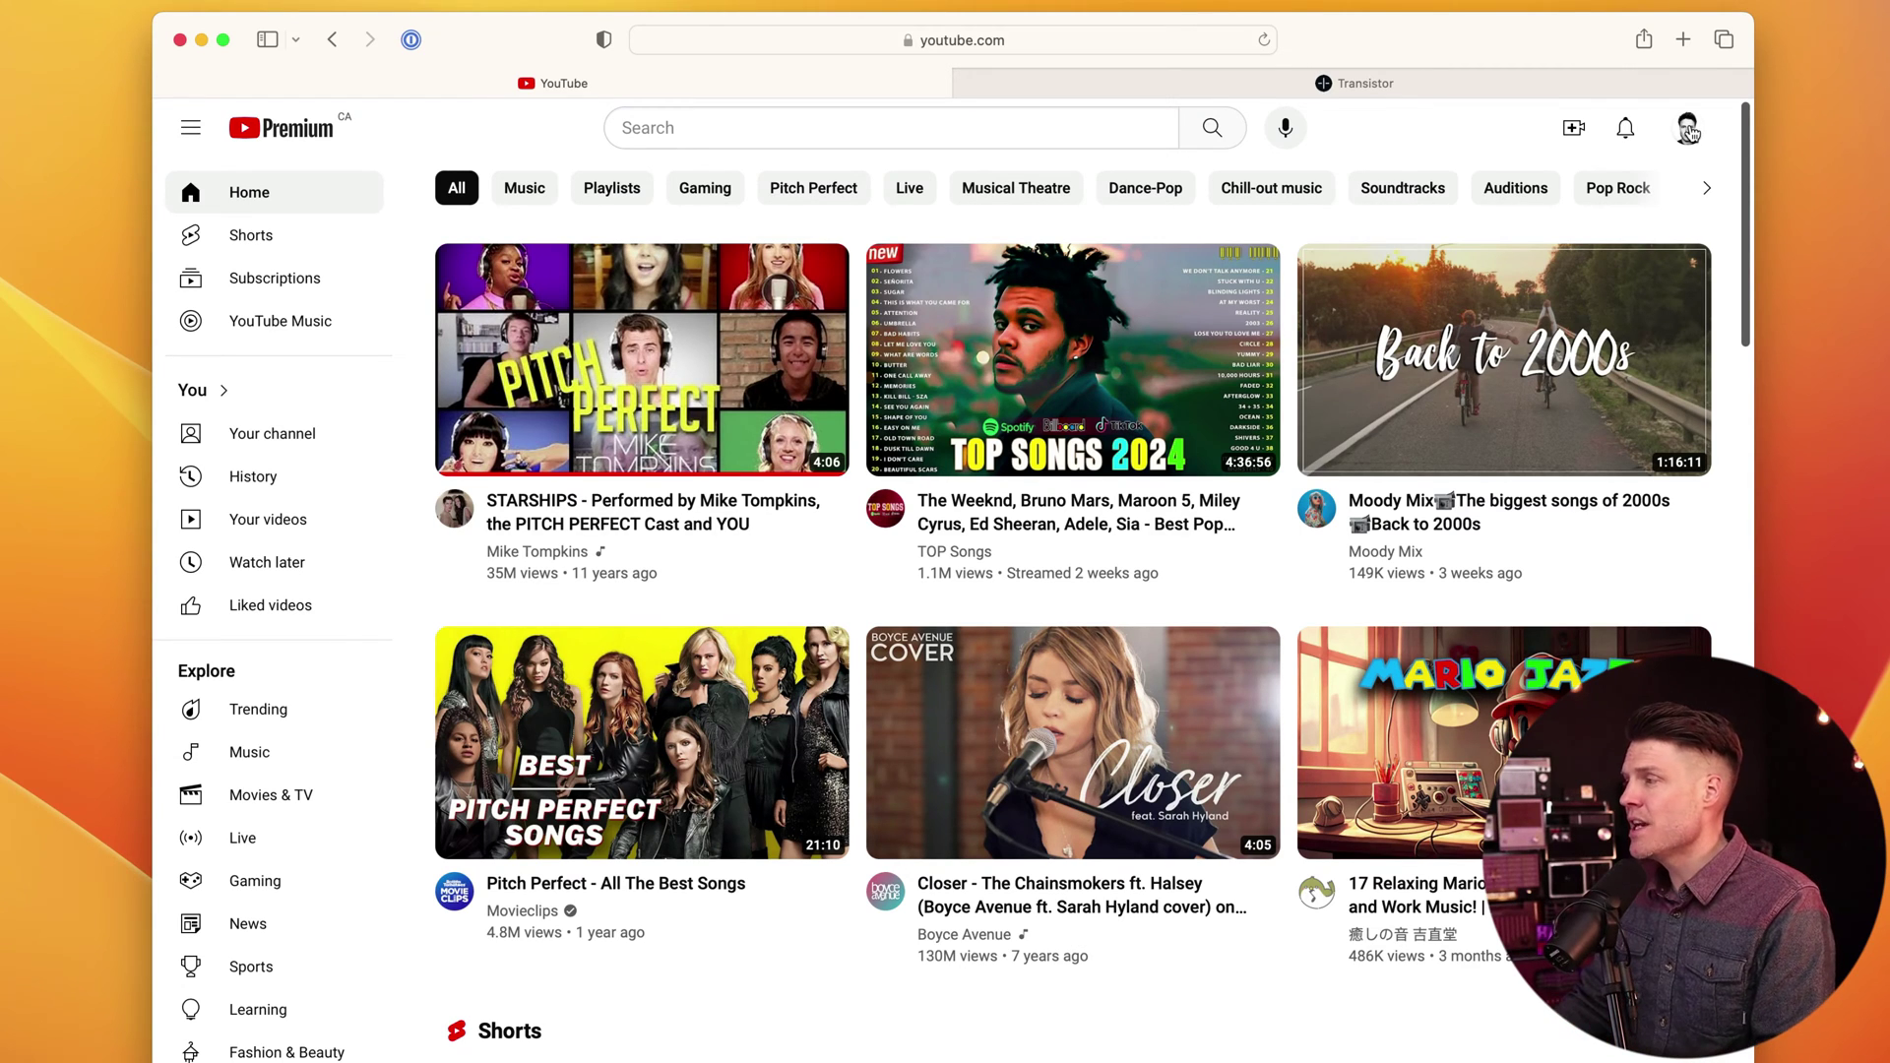
Open the channel's YouTube Studio dashboard from the account menu on the YouTube home page.
left_click(1688, 131)
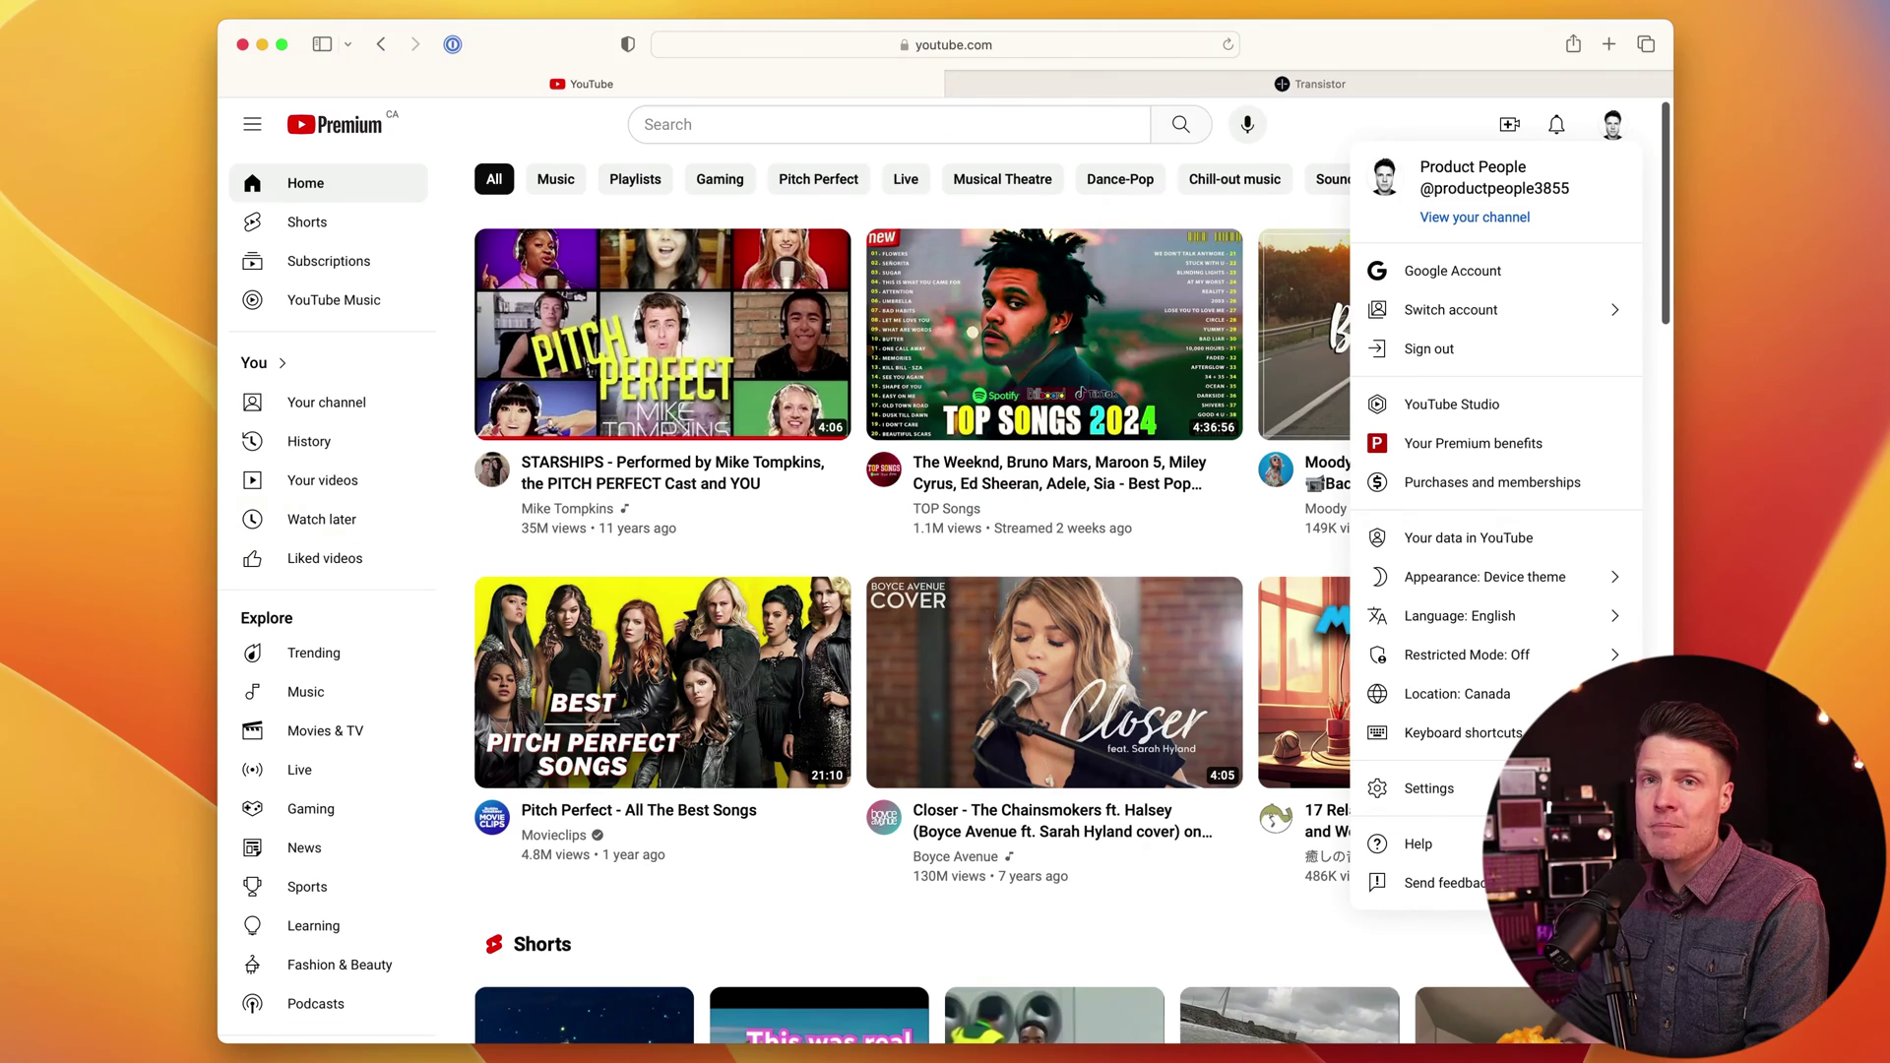
left_click(1452, 404)
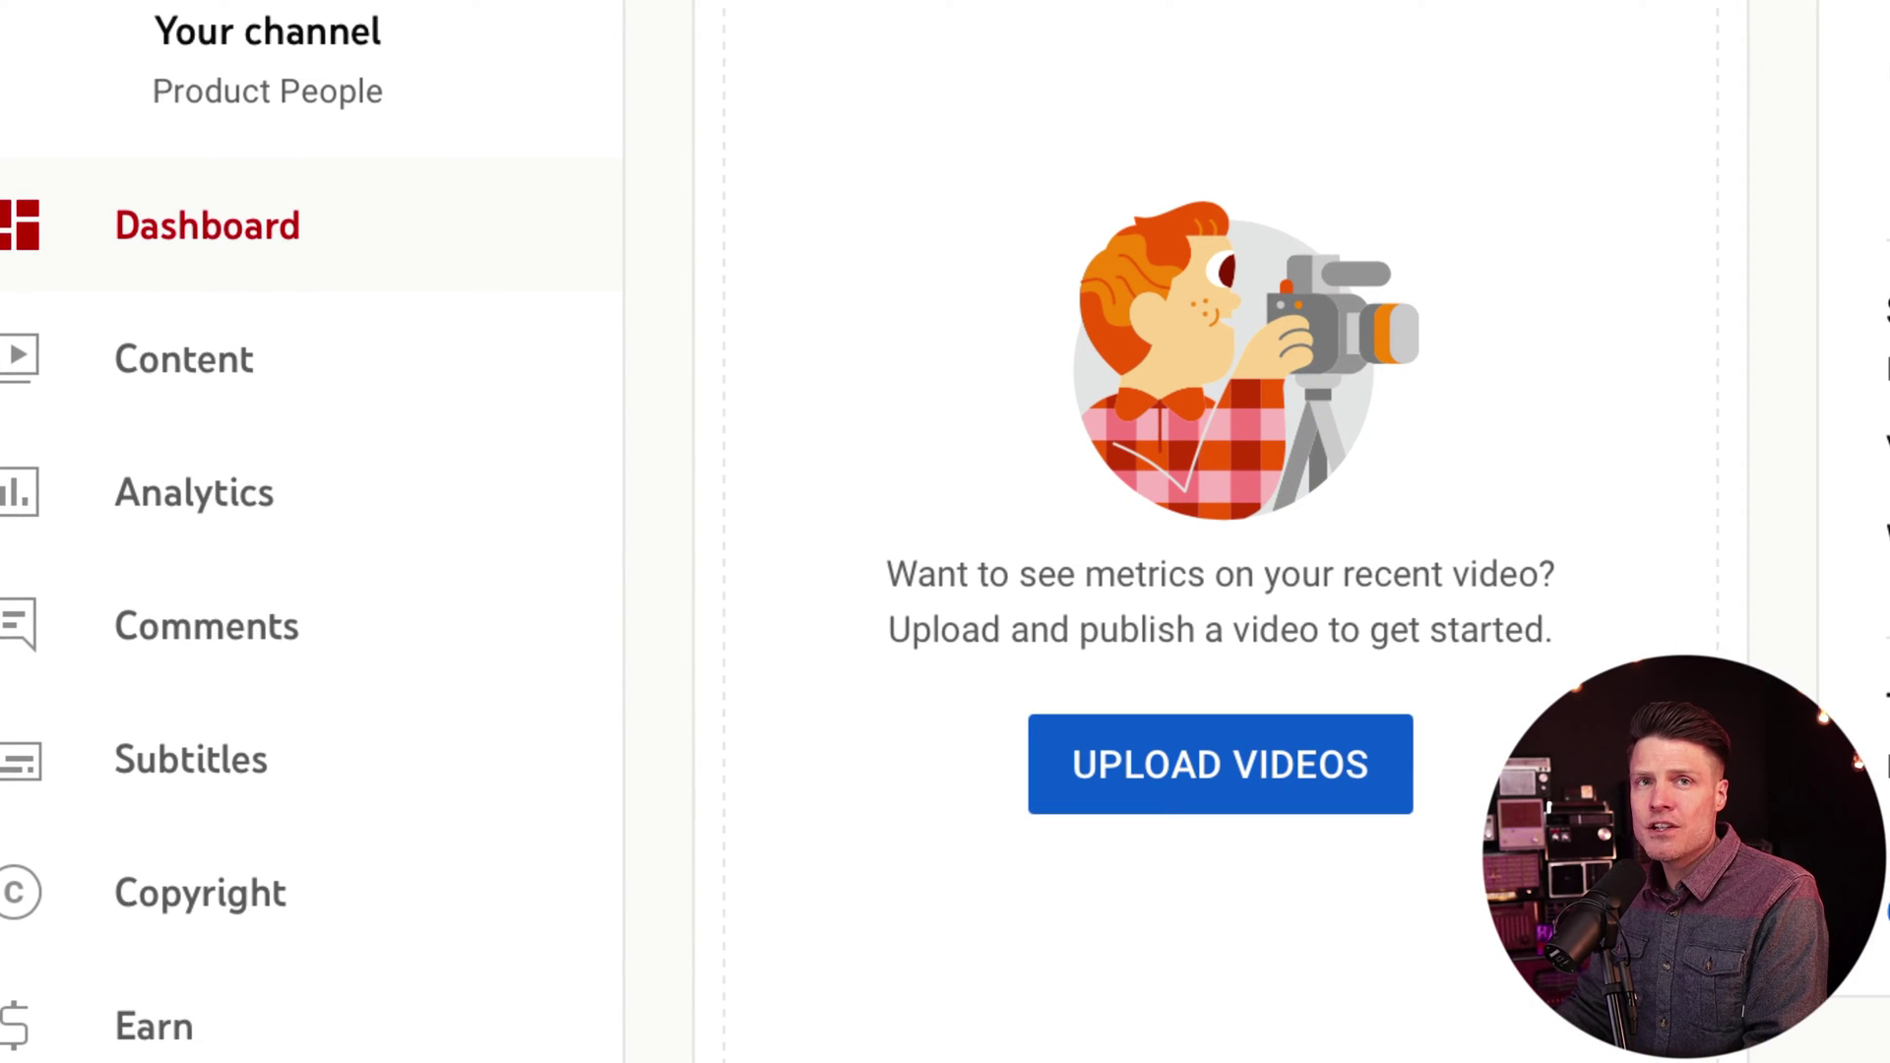
Show the empty Podcasts tab on the channel's Content page.
left_click(163, 358)
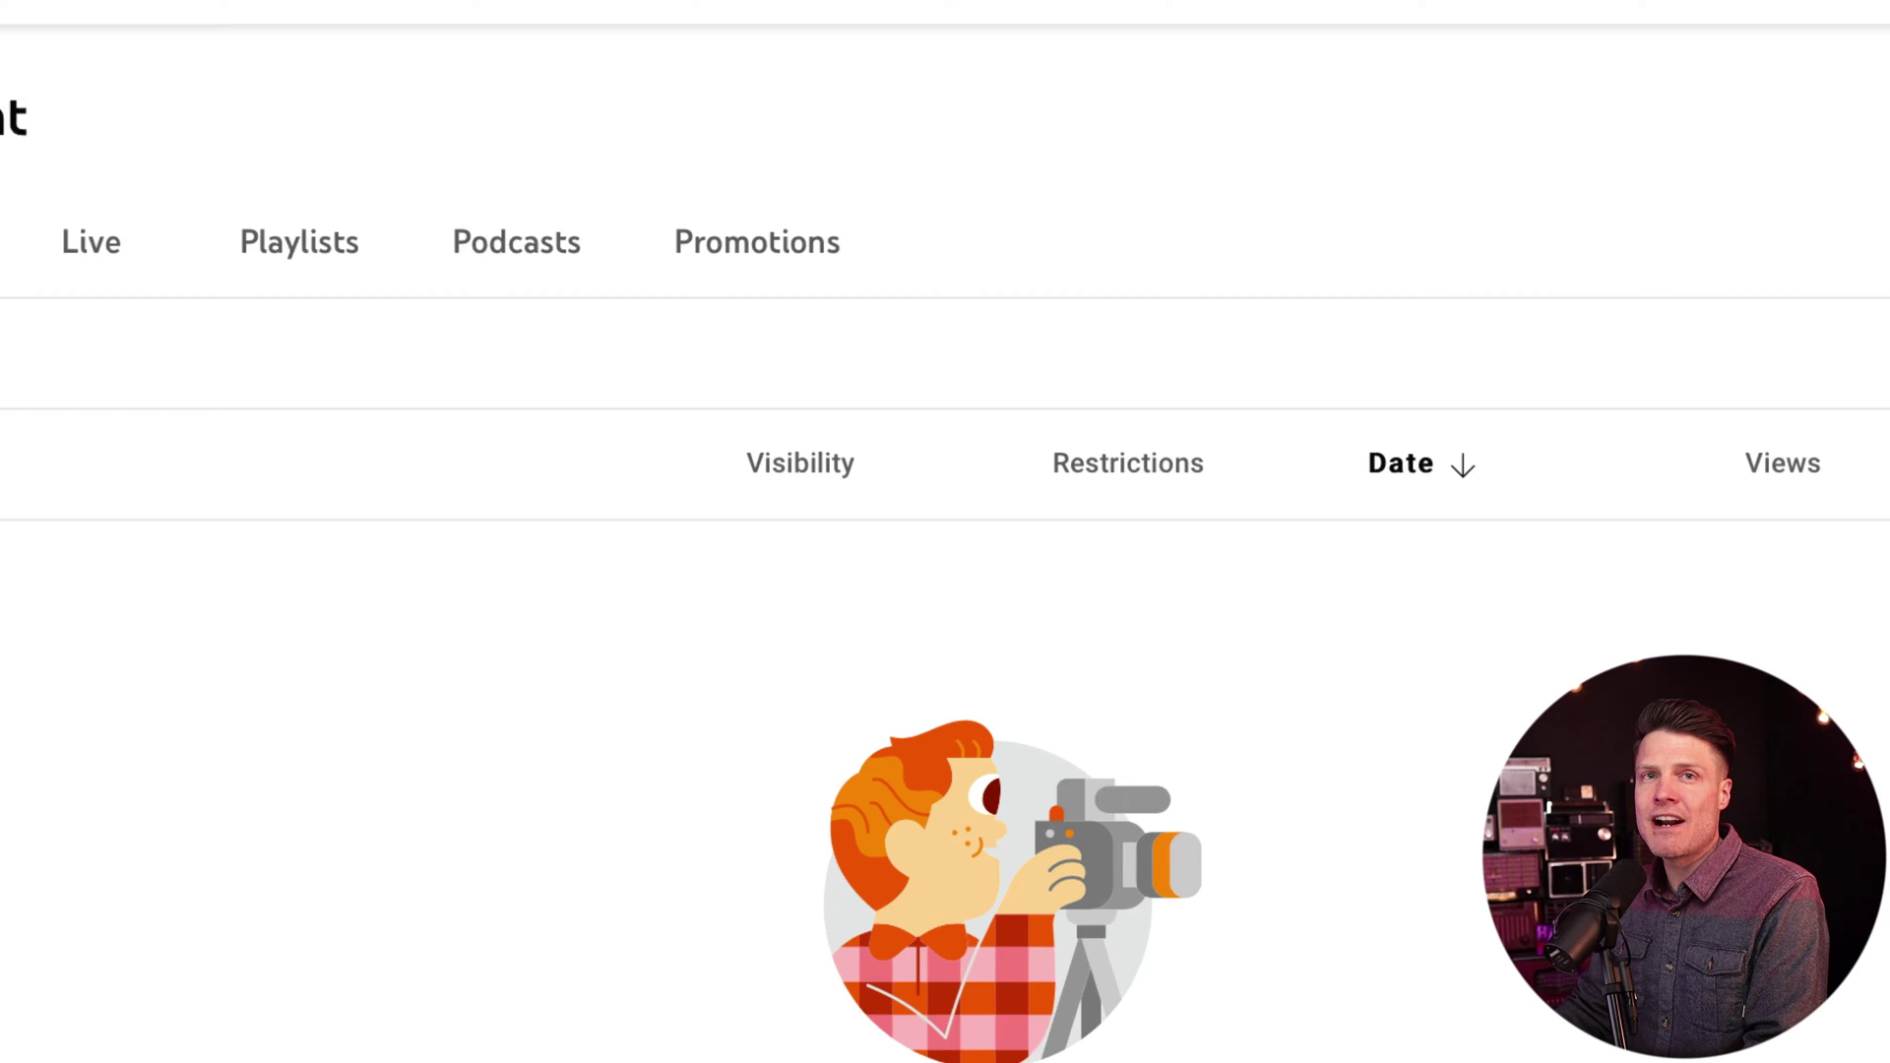
left_click(429, 246)
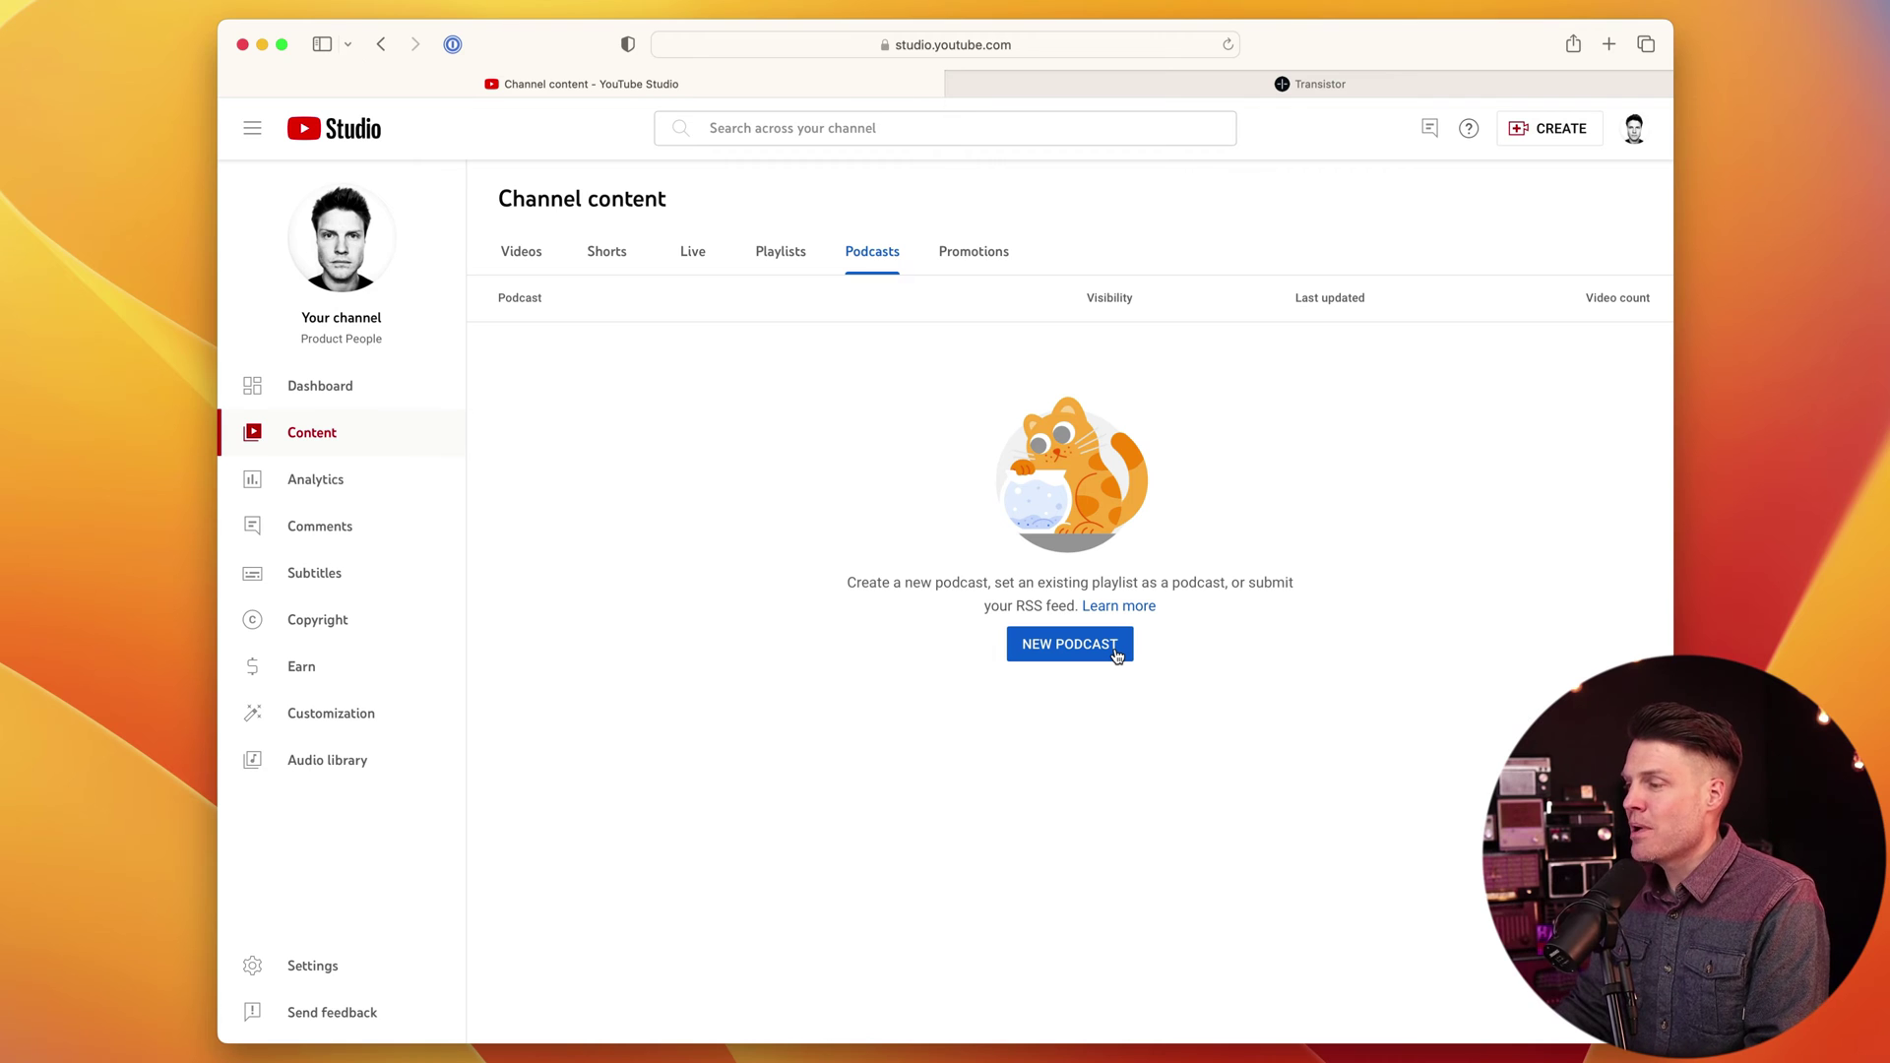
Start a new podcast from the empty Podcasts tab.
left_click(1117, 650)
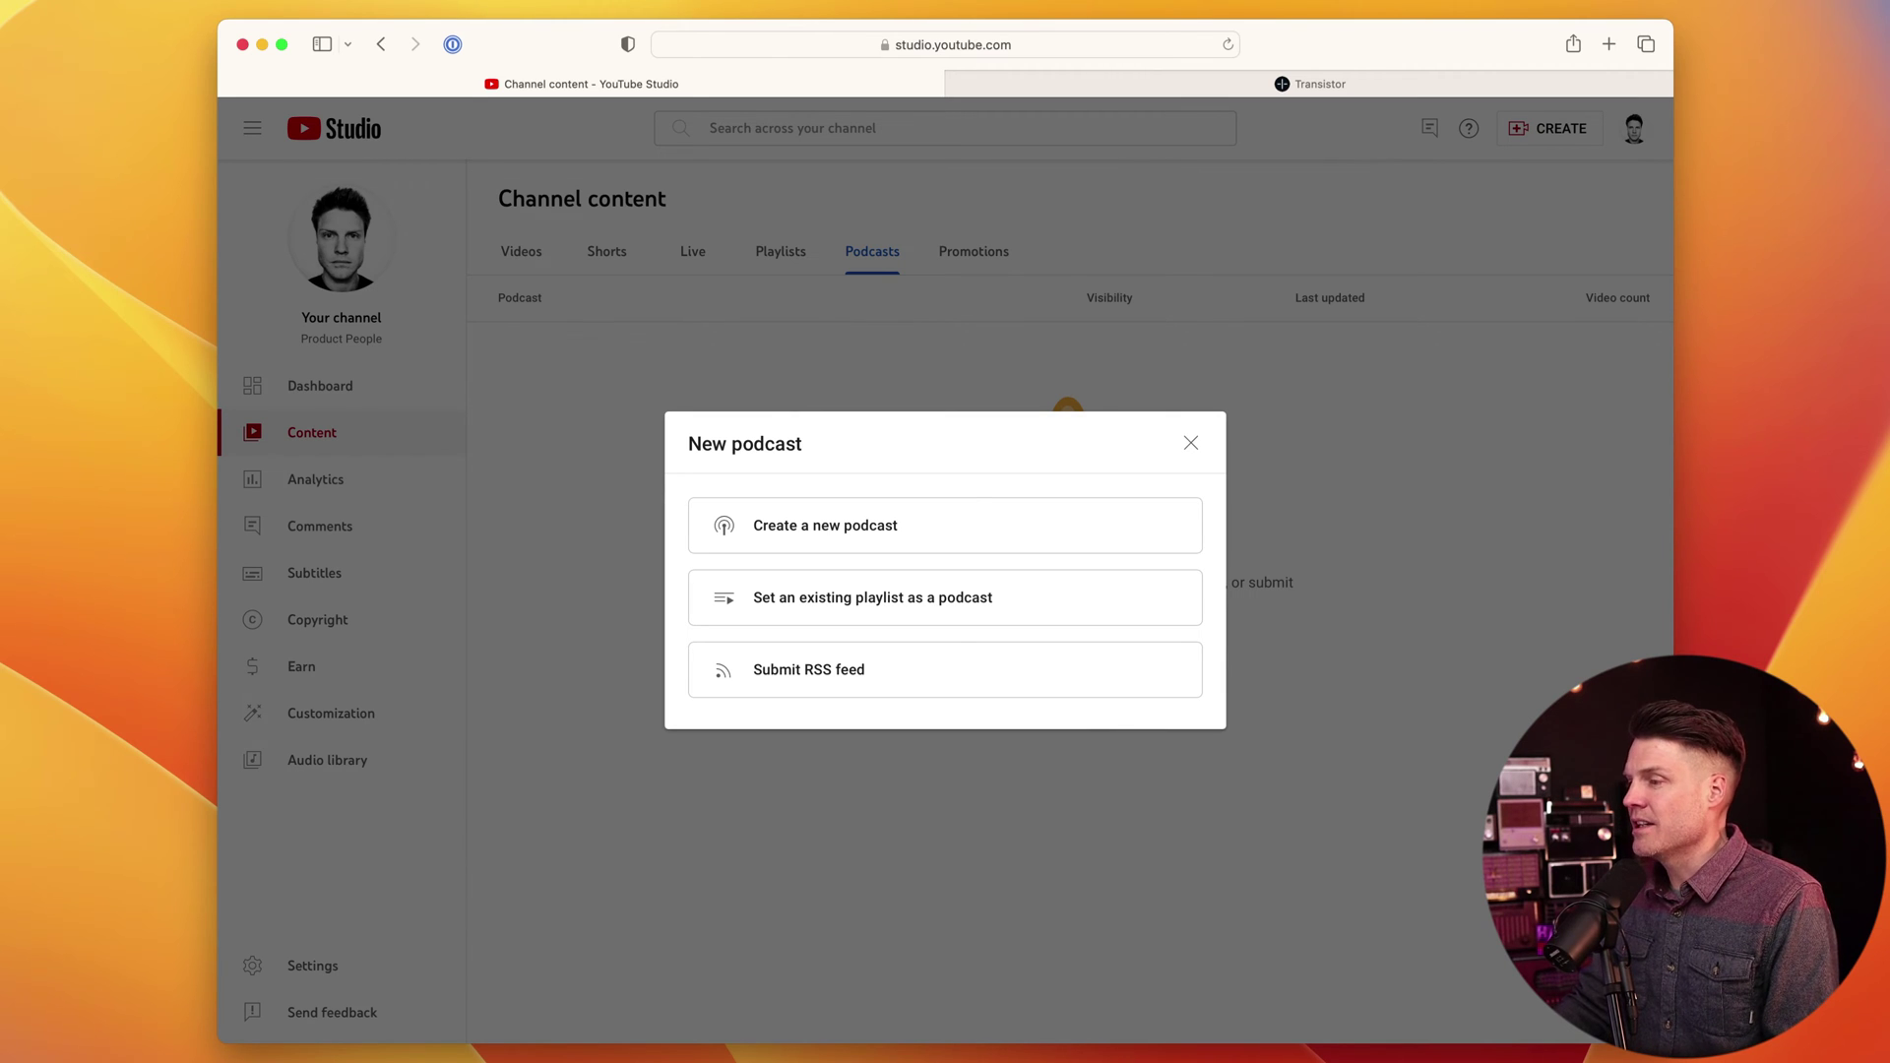
Choose Submit RSS feed, agree to all ingestion terms, and advance to the feed-URL step.
left_click(853, 673)
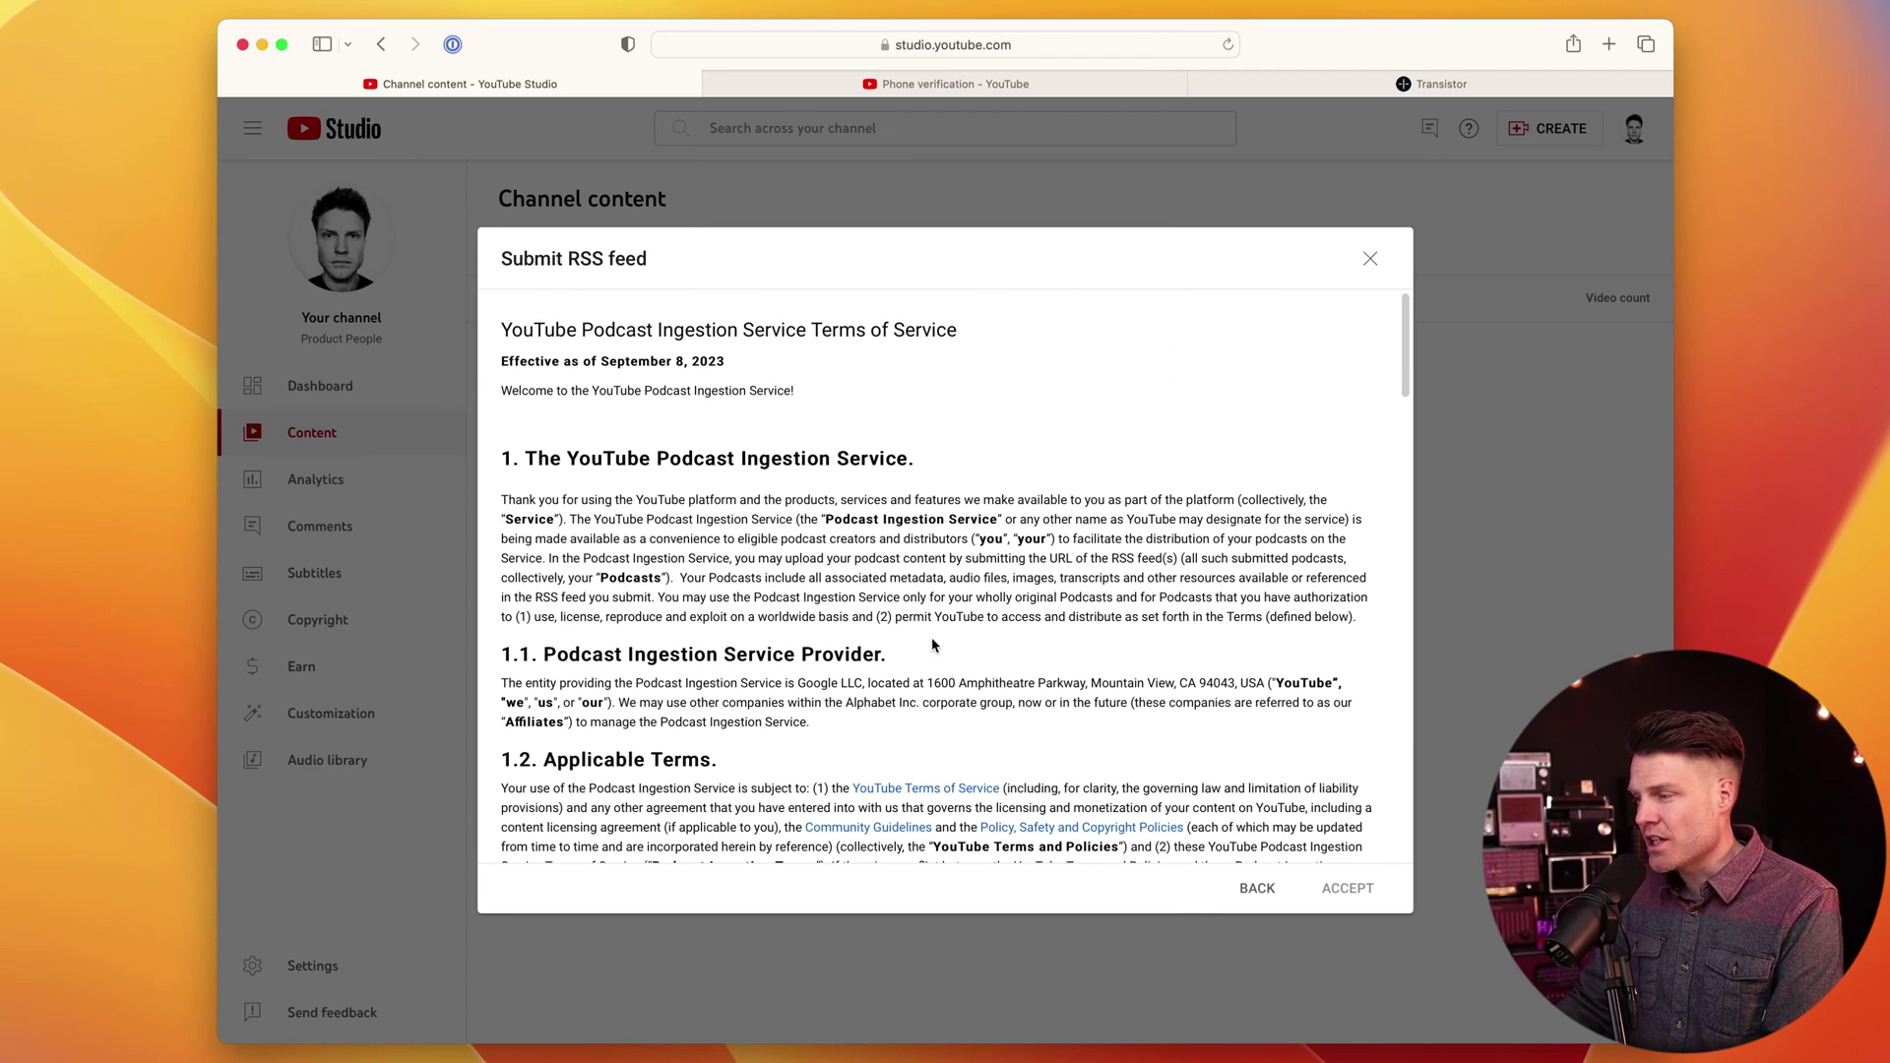
scroll(1102, 740, "down", 10)
scroll(1102, 741, "down", 20)
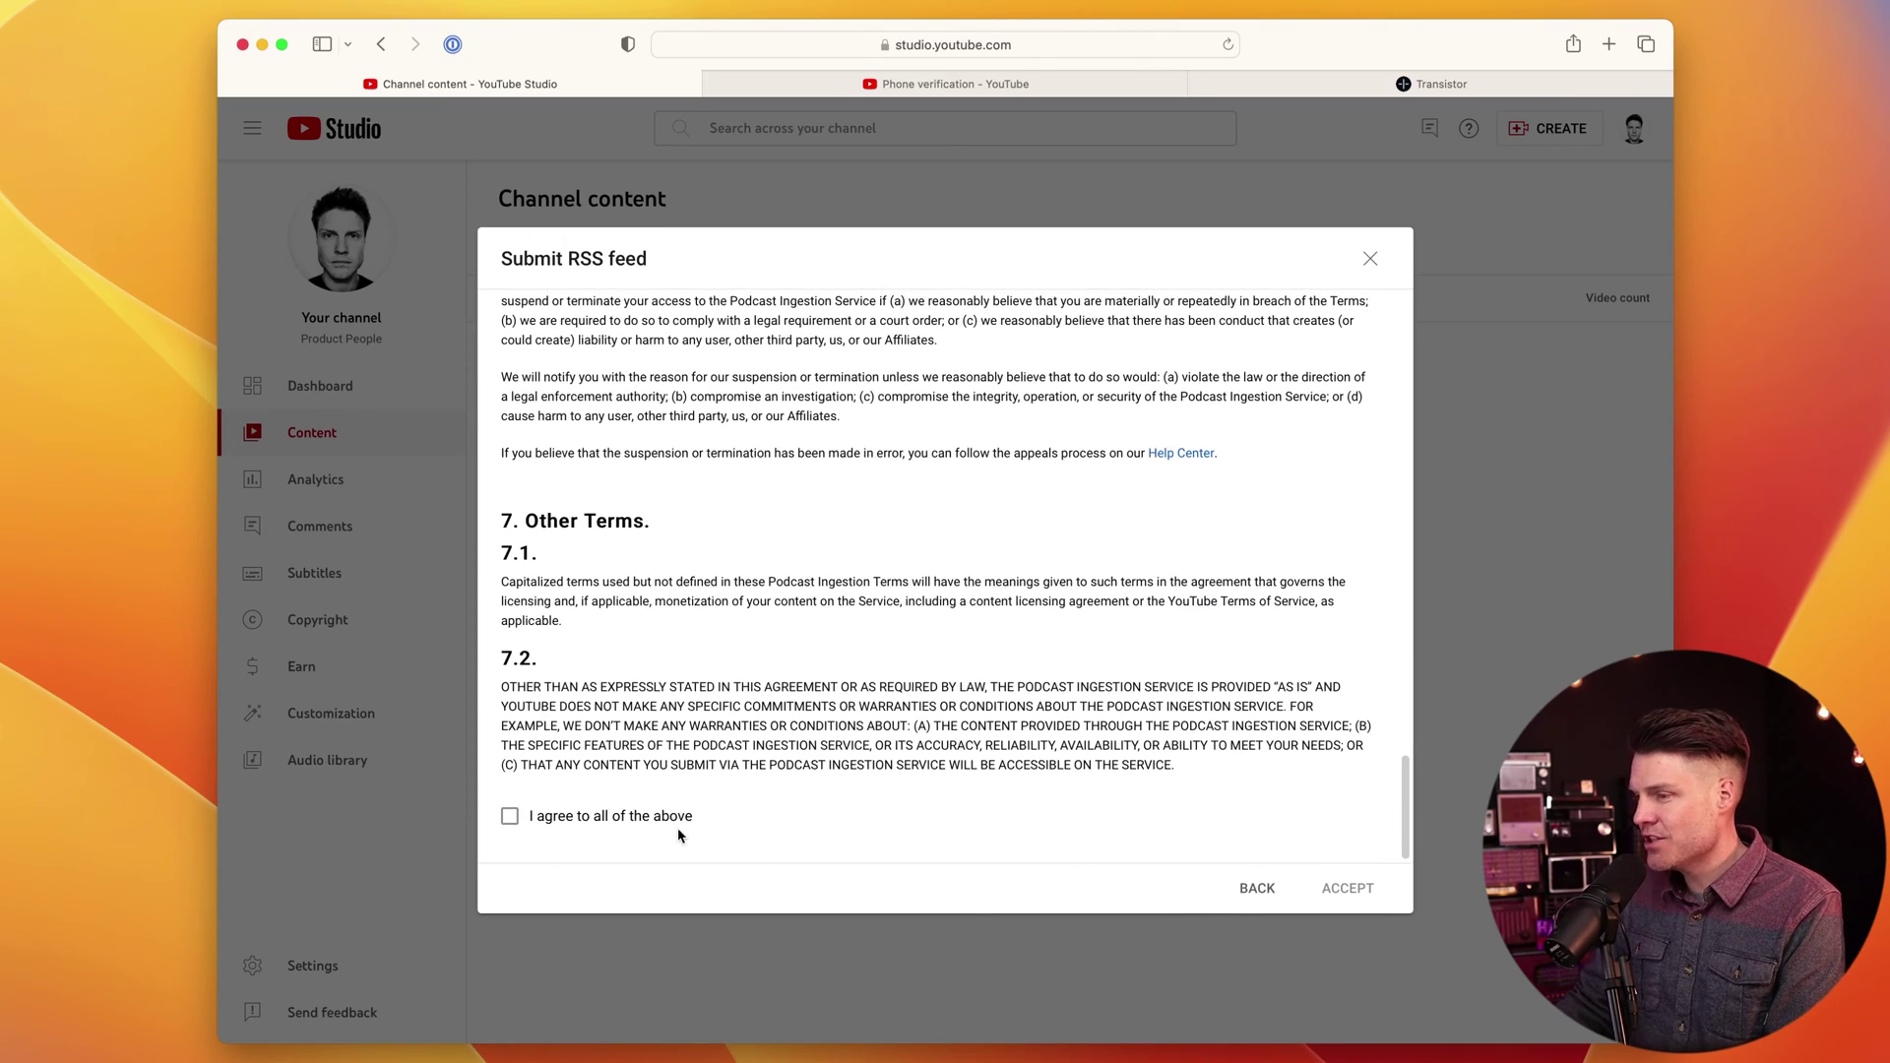
left_click(544, 825)
left_click(1376, 891)
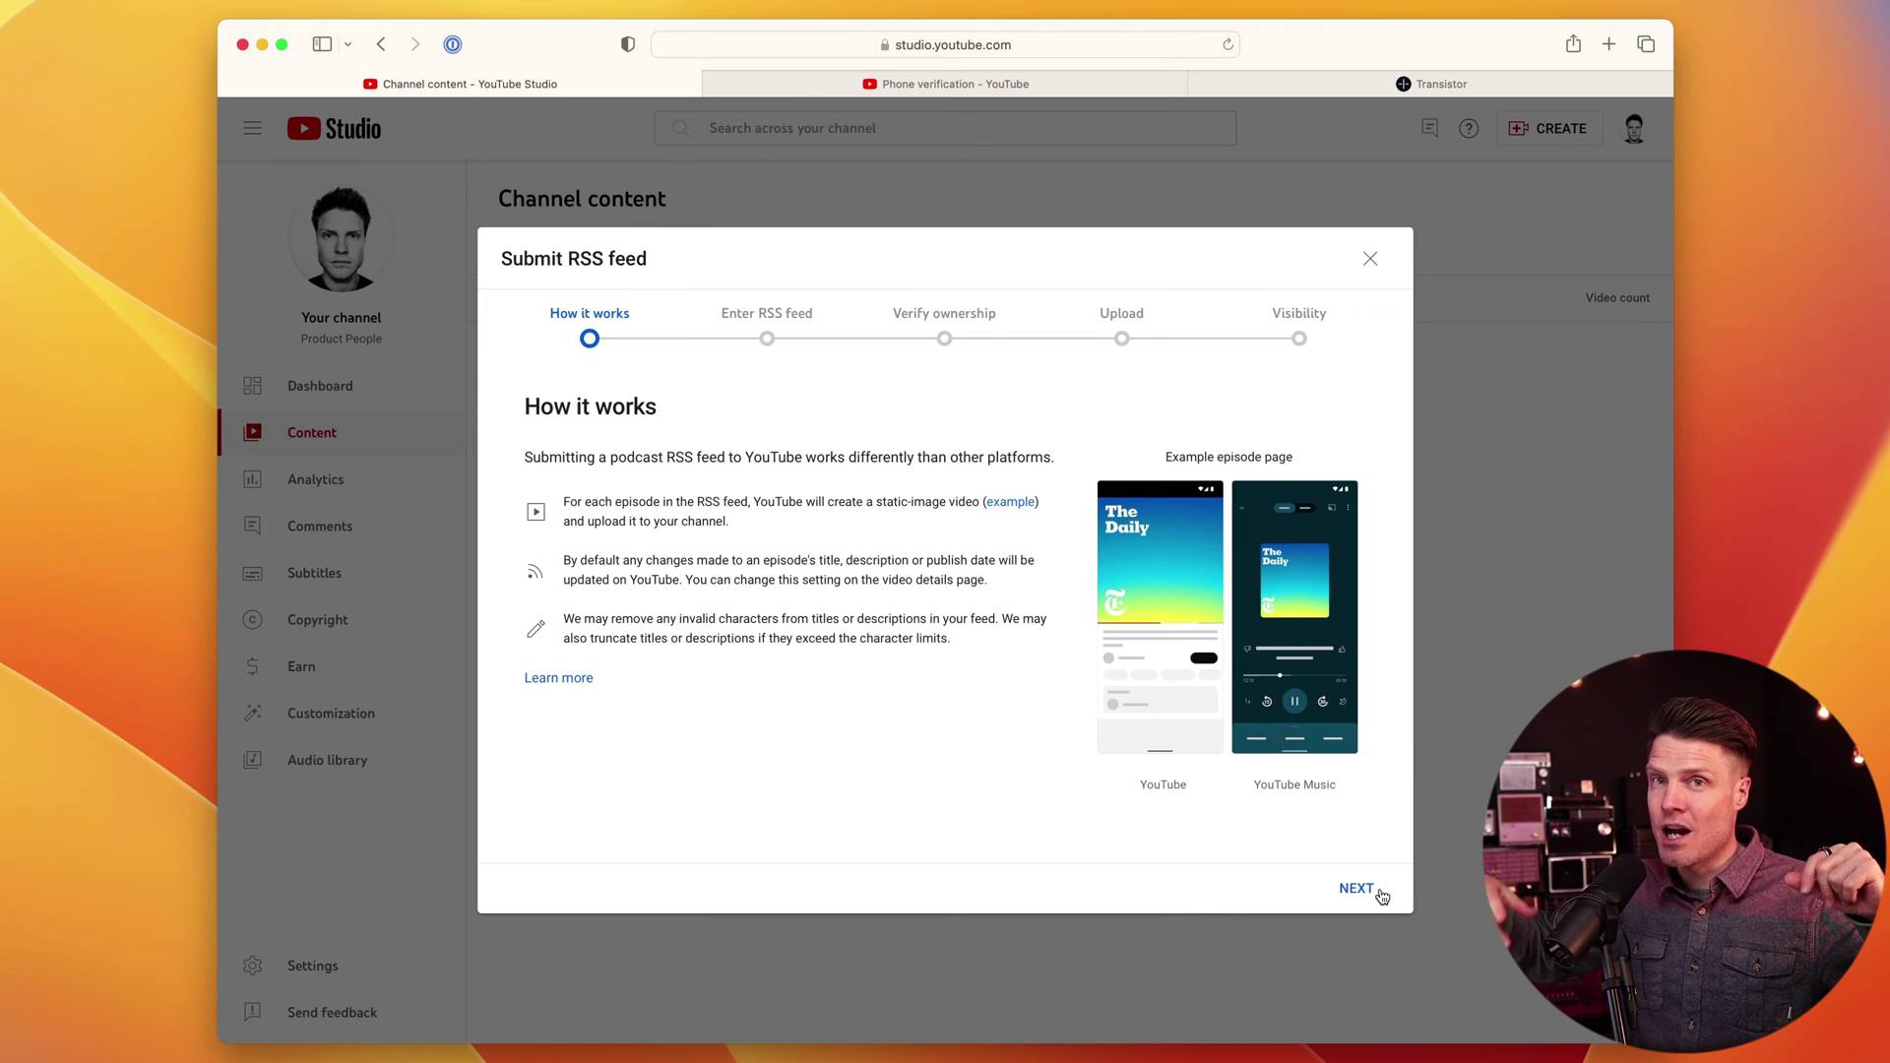
left_click(1359, 889)
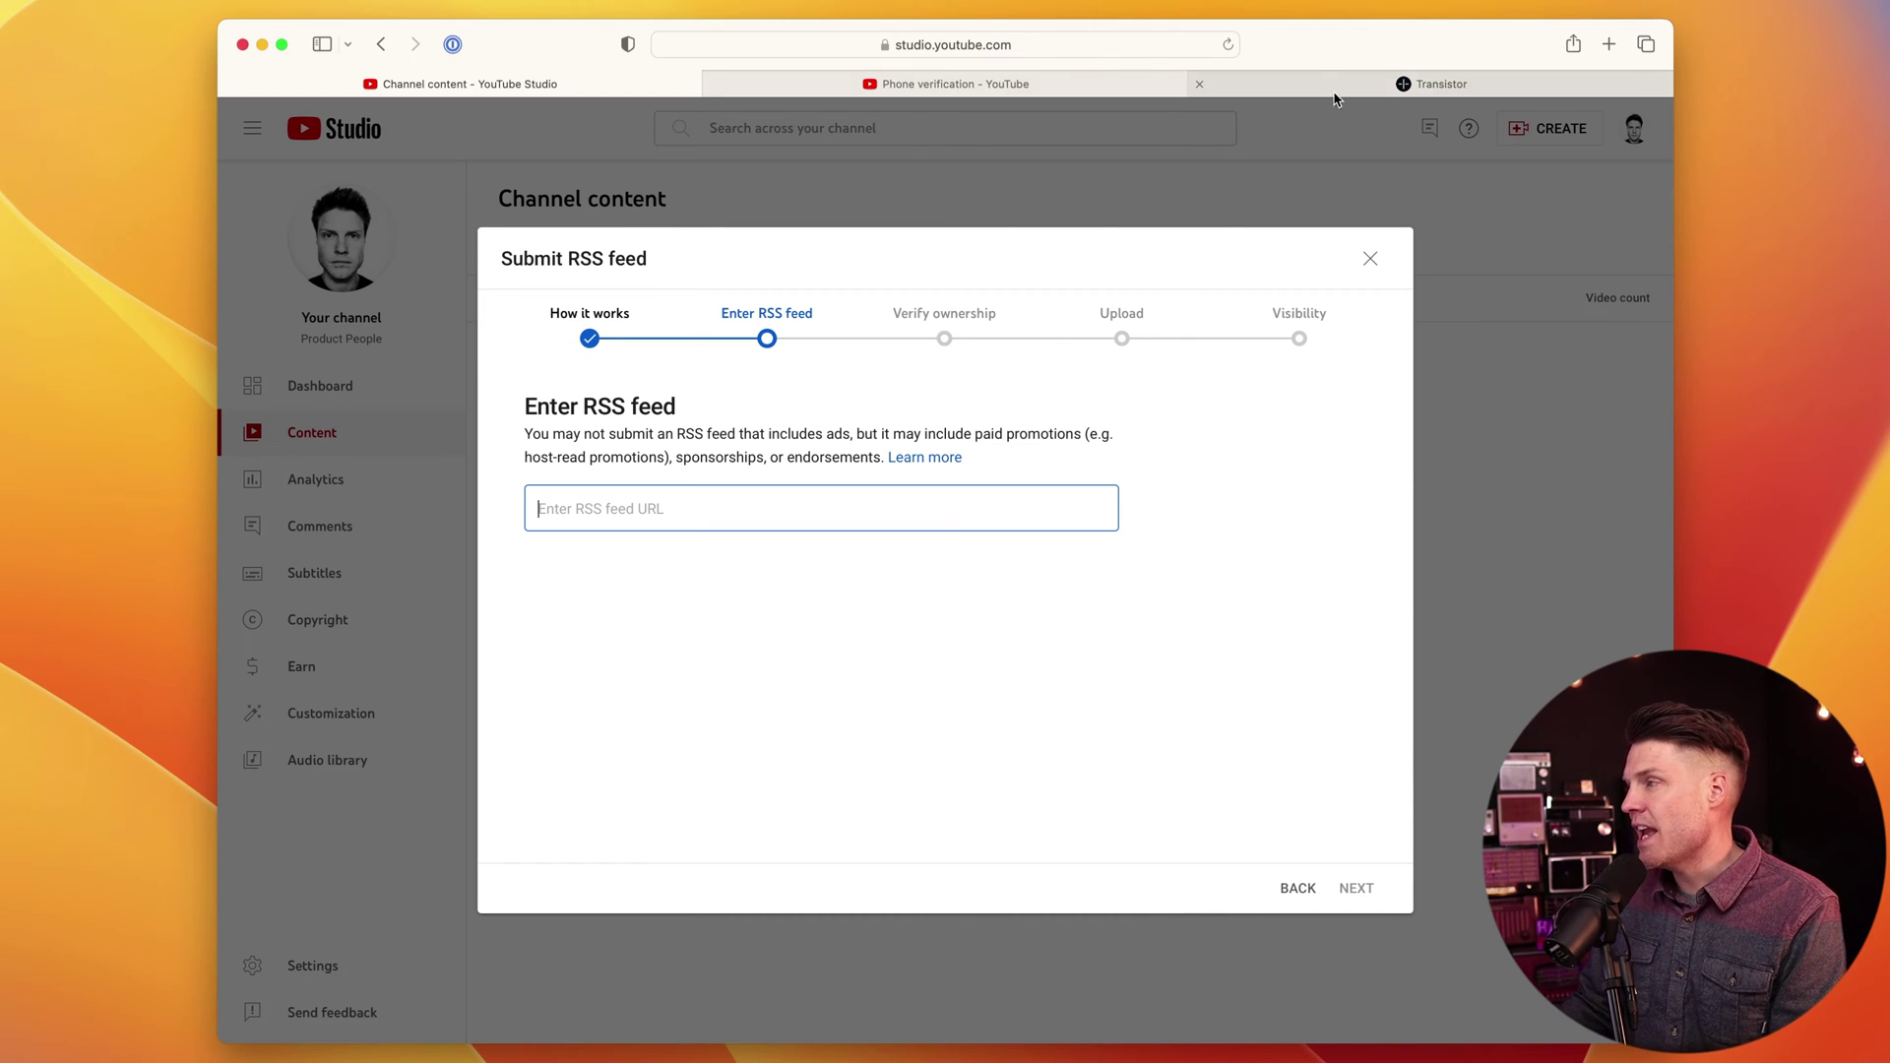
left_click(1398, 90)
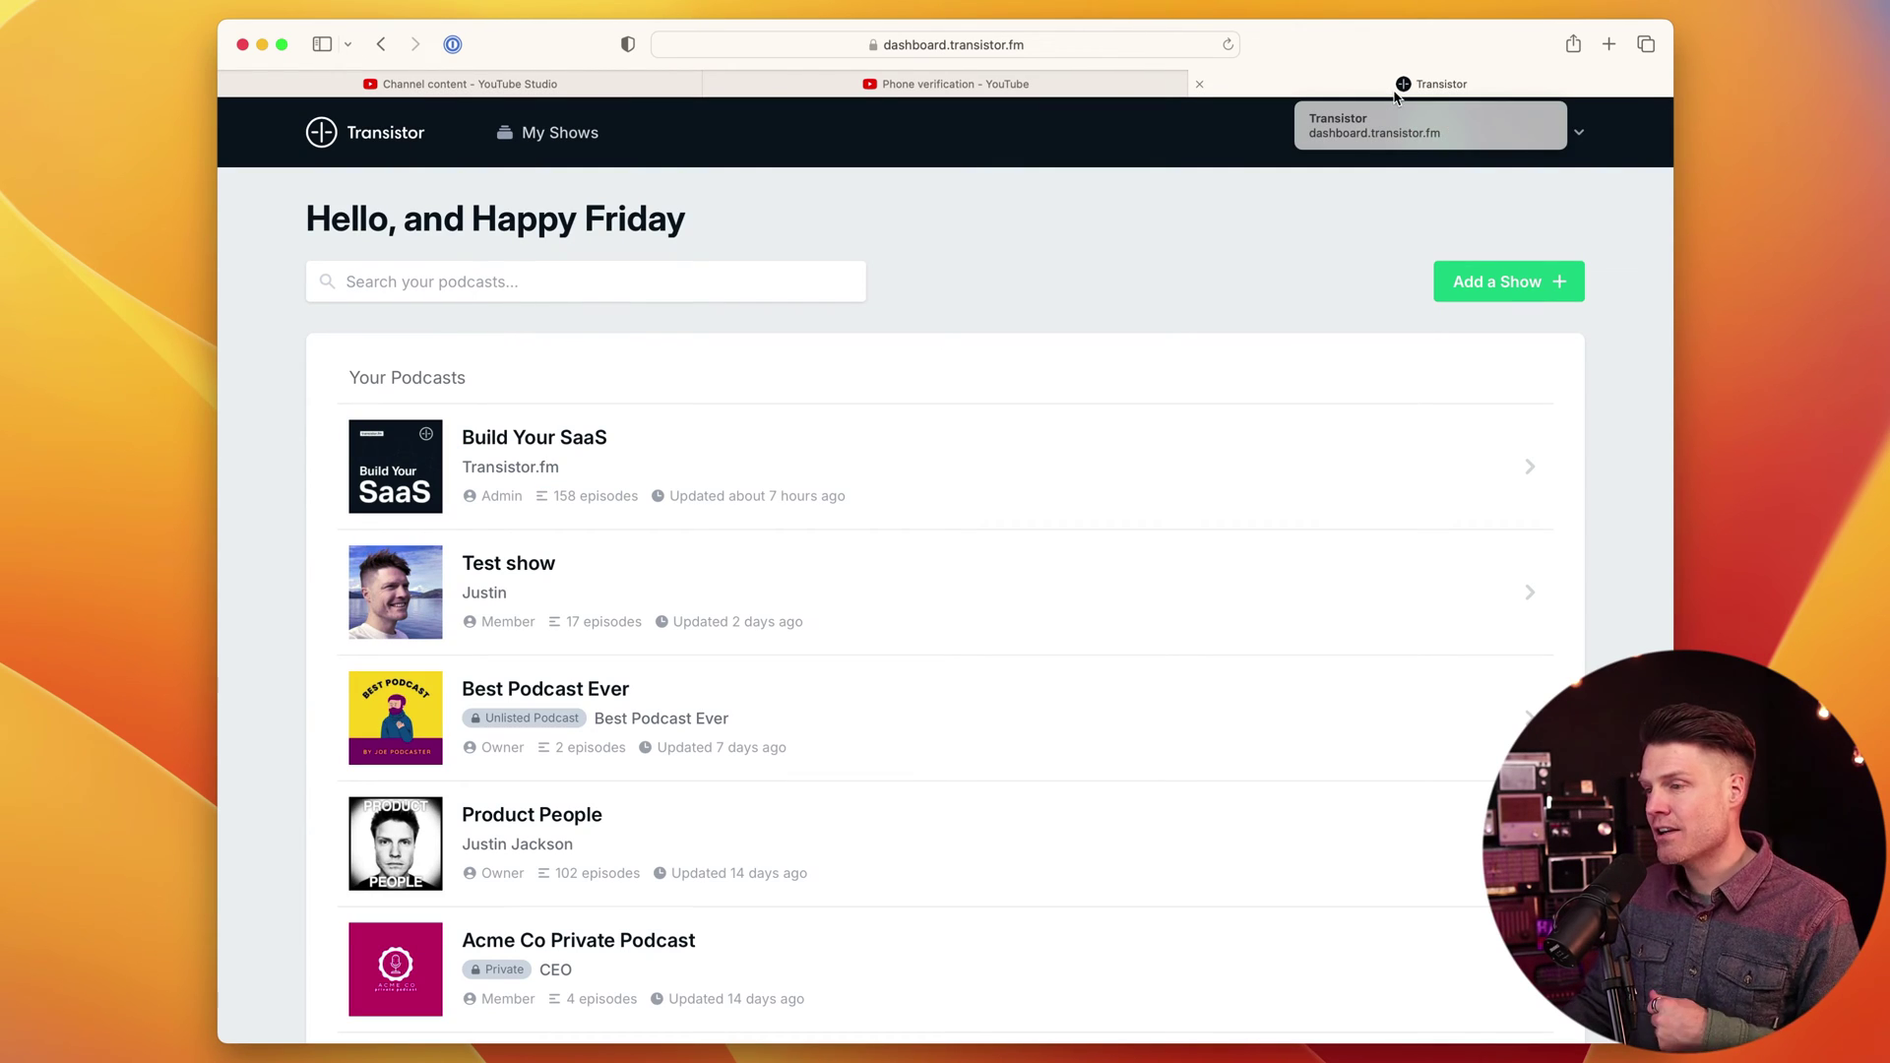
Copy the Product People show's RSS feed URL in Transistor, dismissing the AI Transcription popup.
left_click(694, 854)
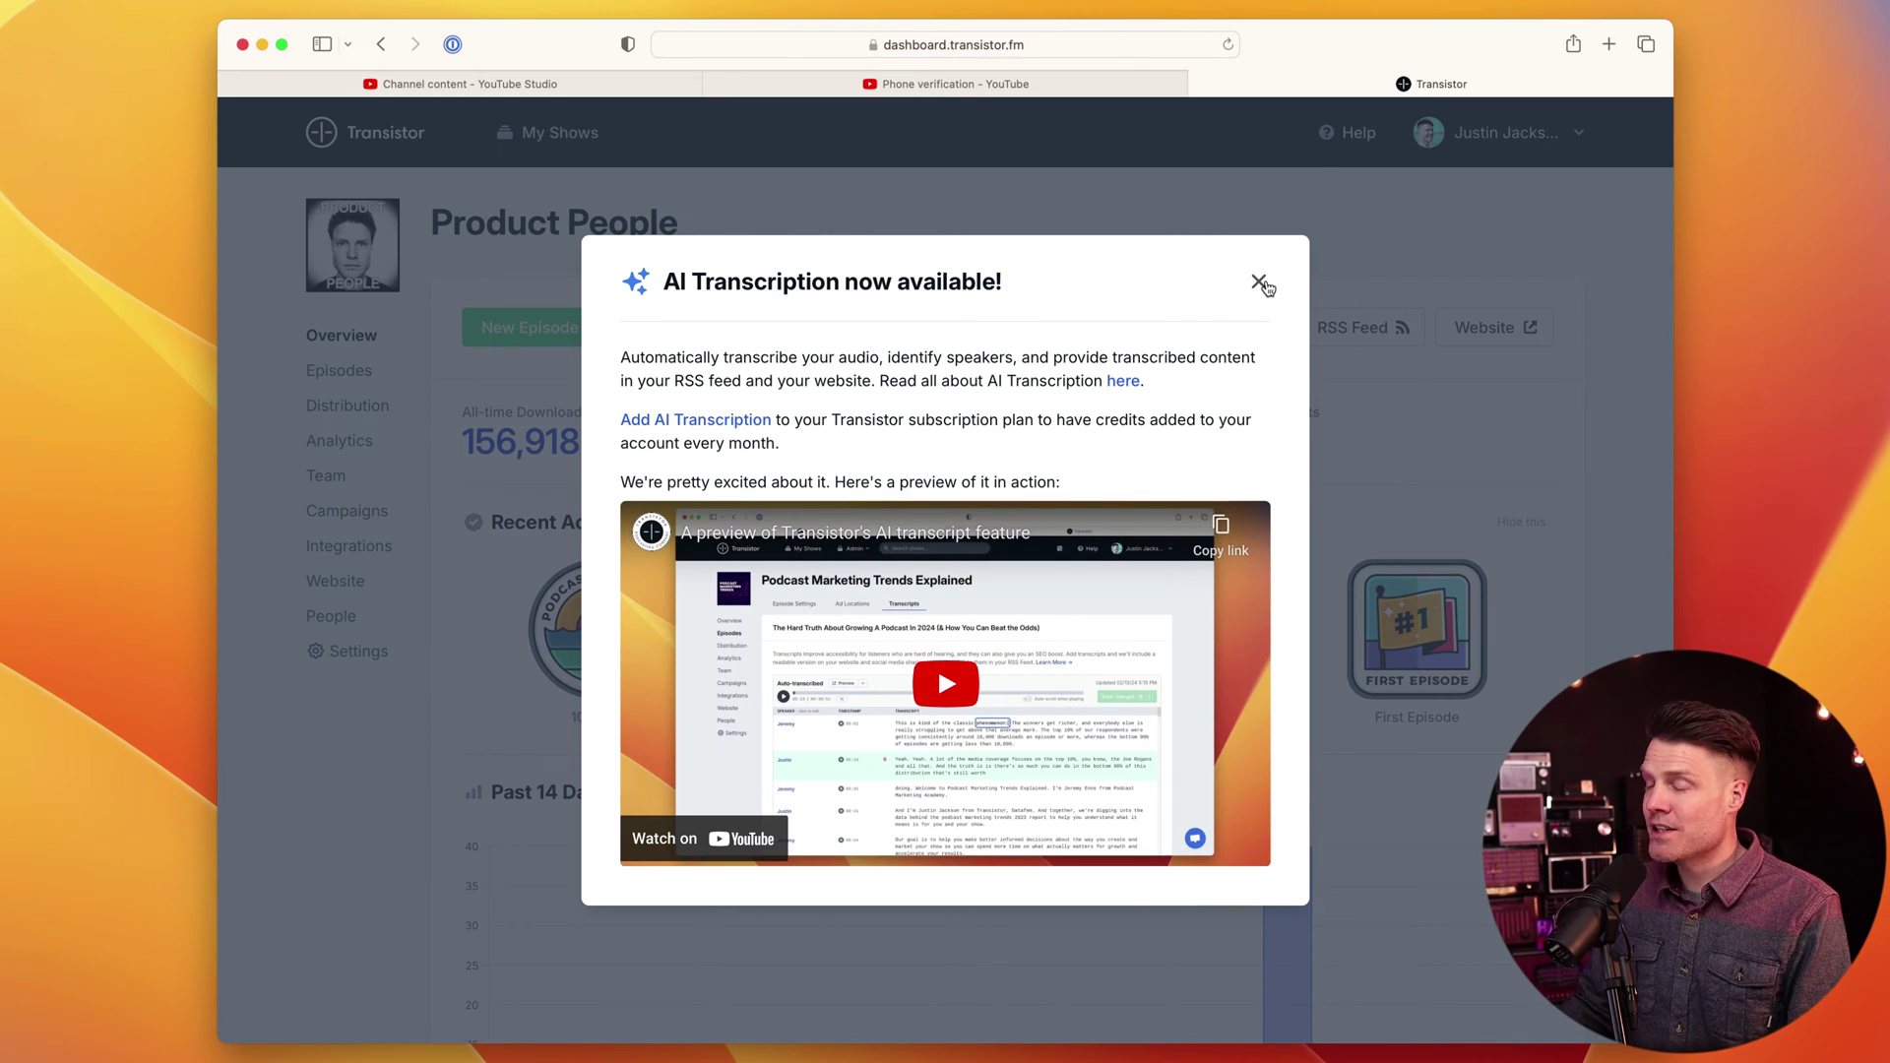
left_click(1259, 282)
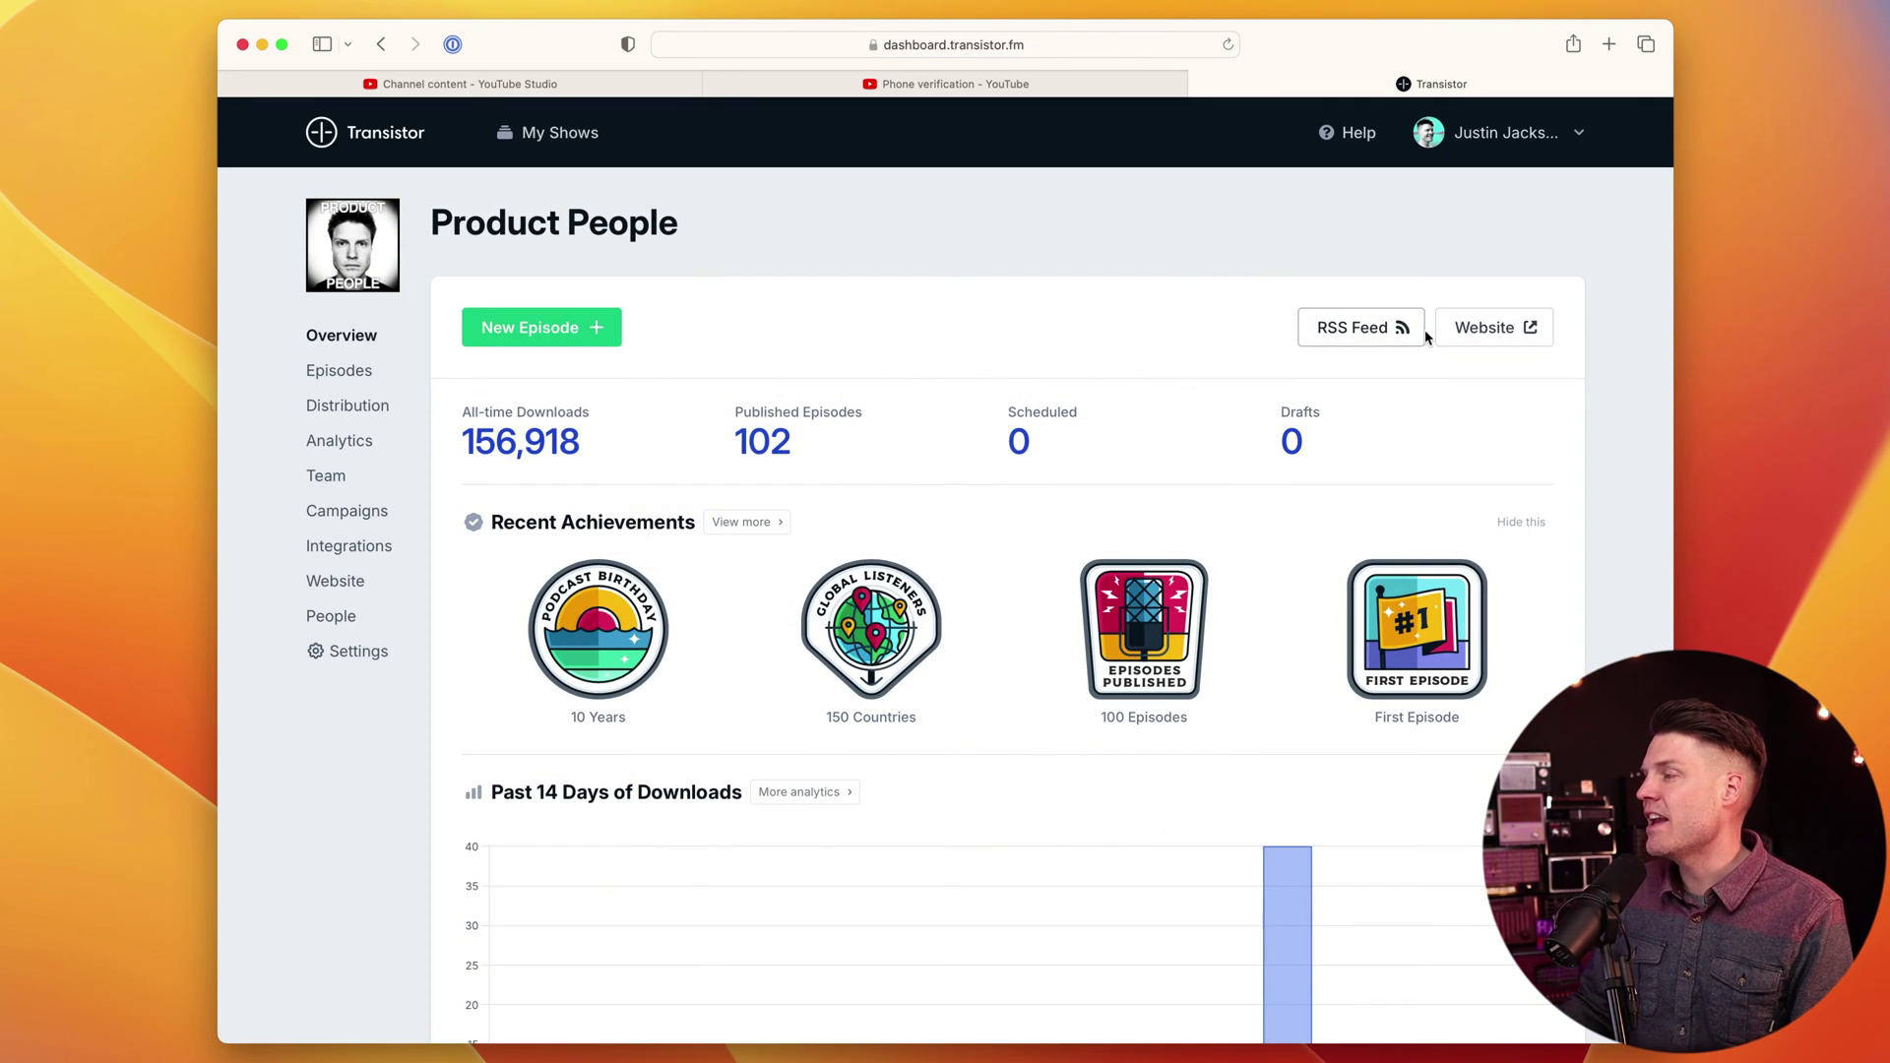
left_click(1358, 335)
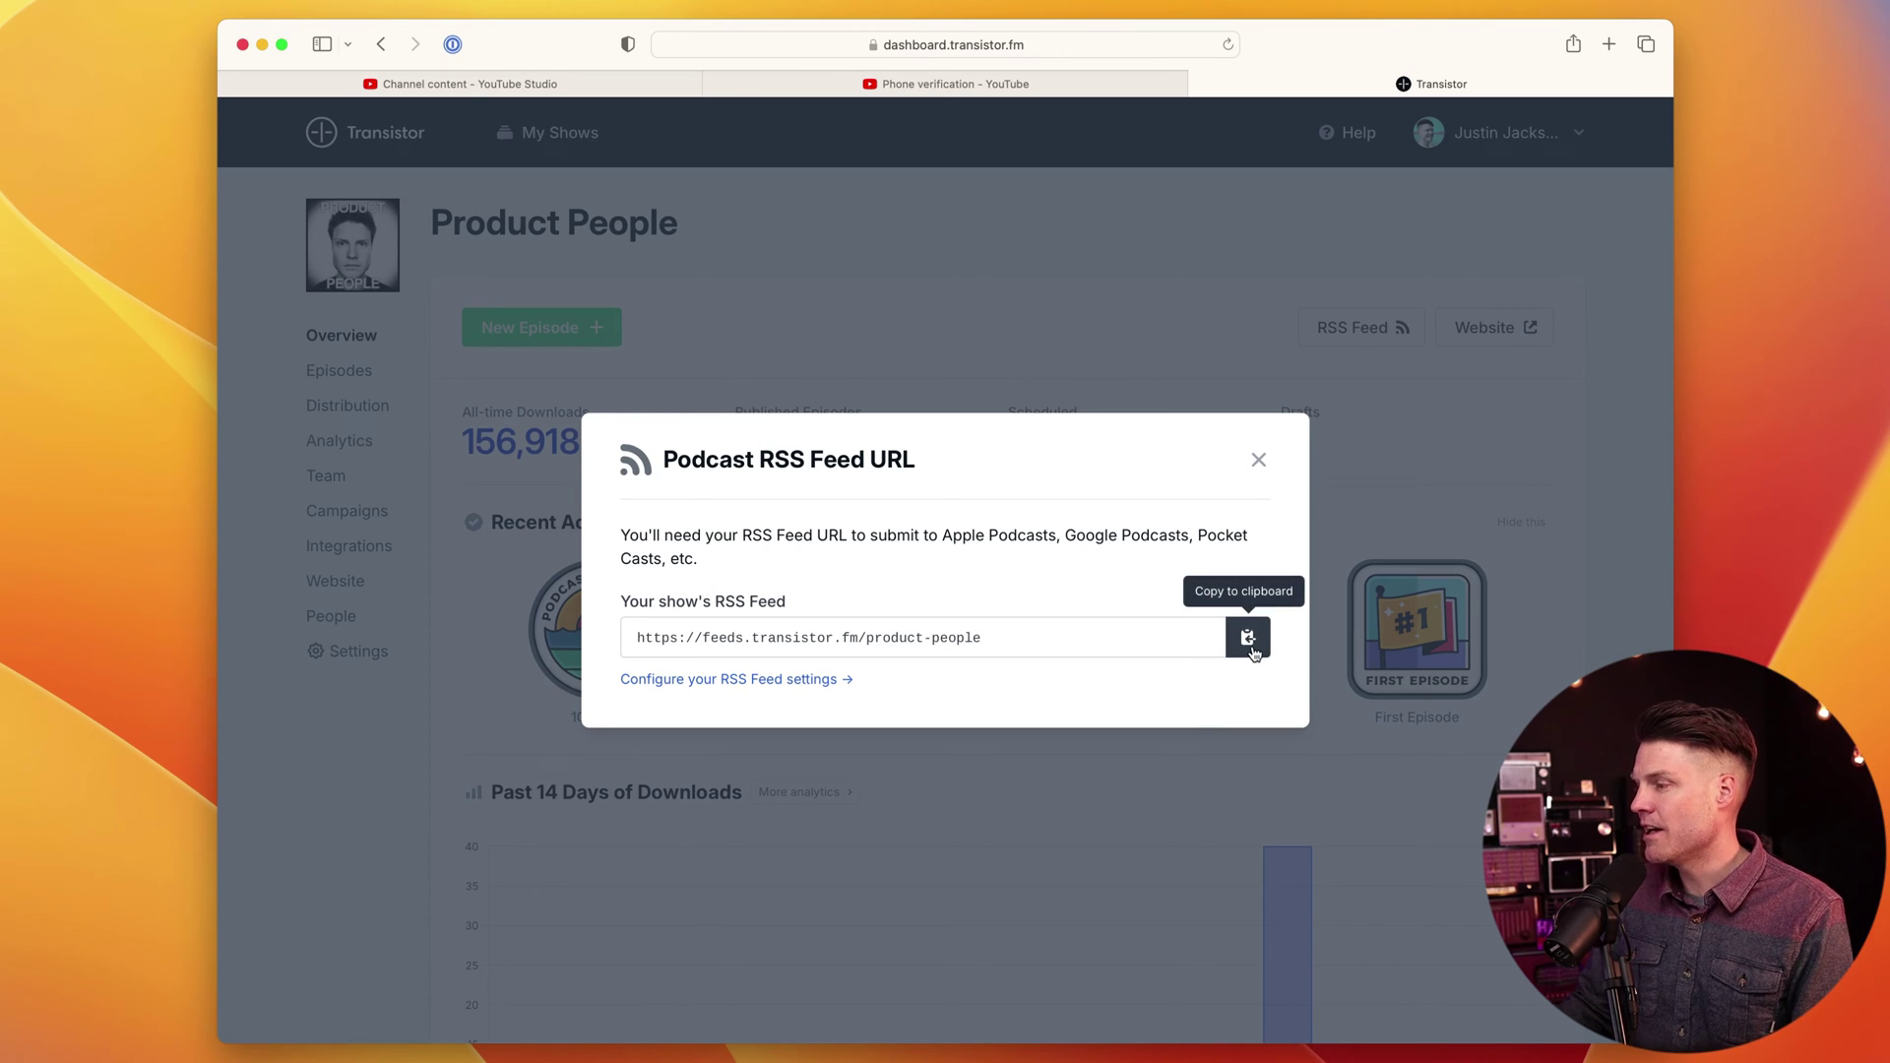
left_click(1248, 638)
key("super+1")
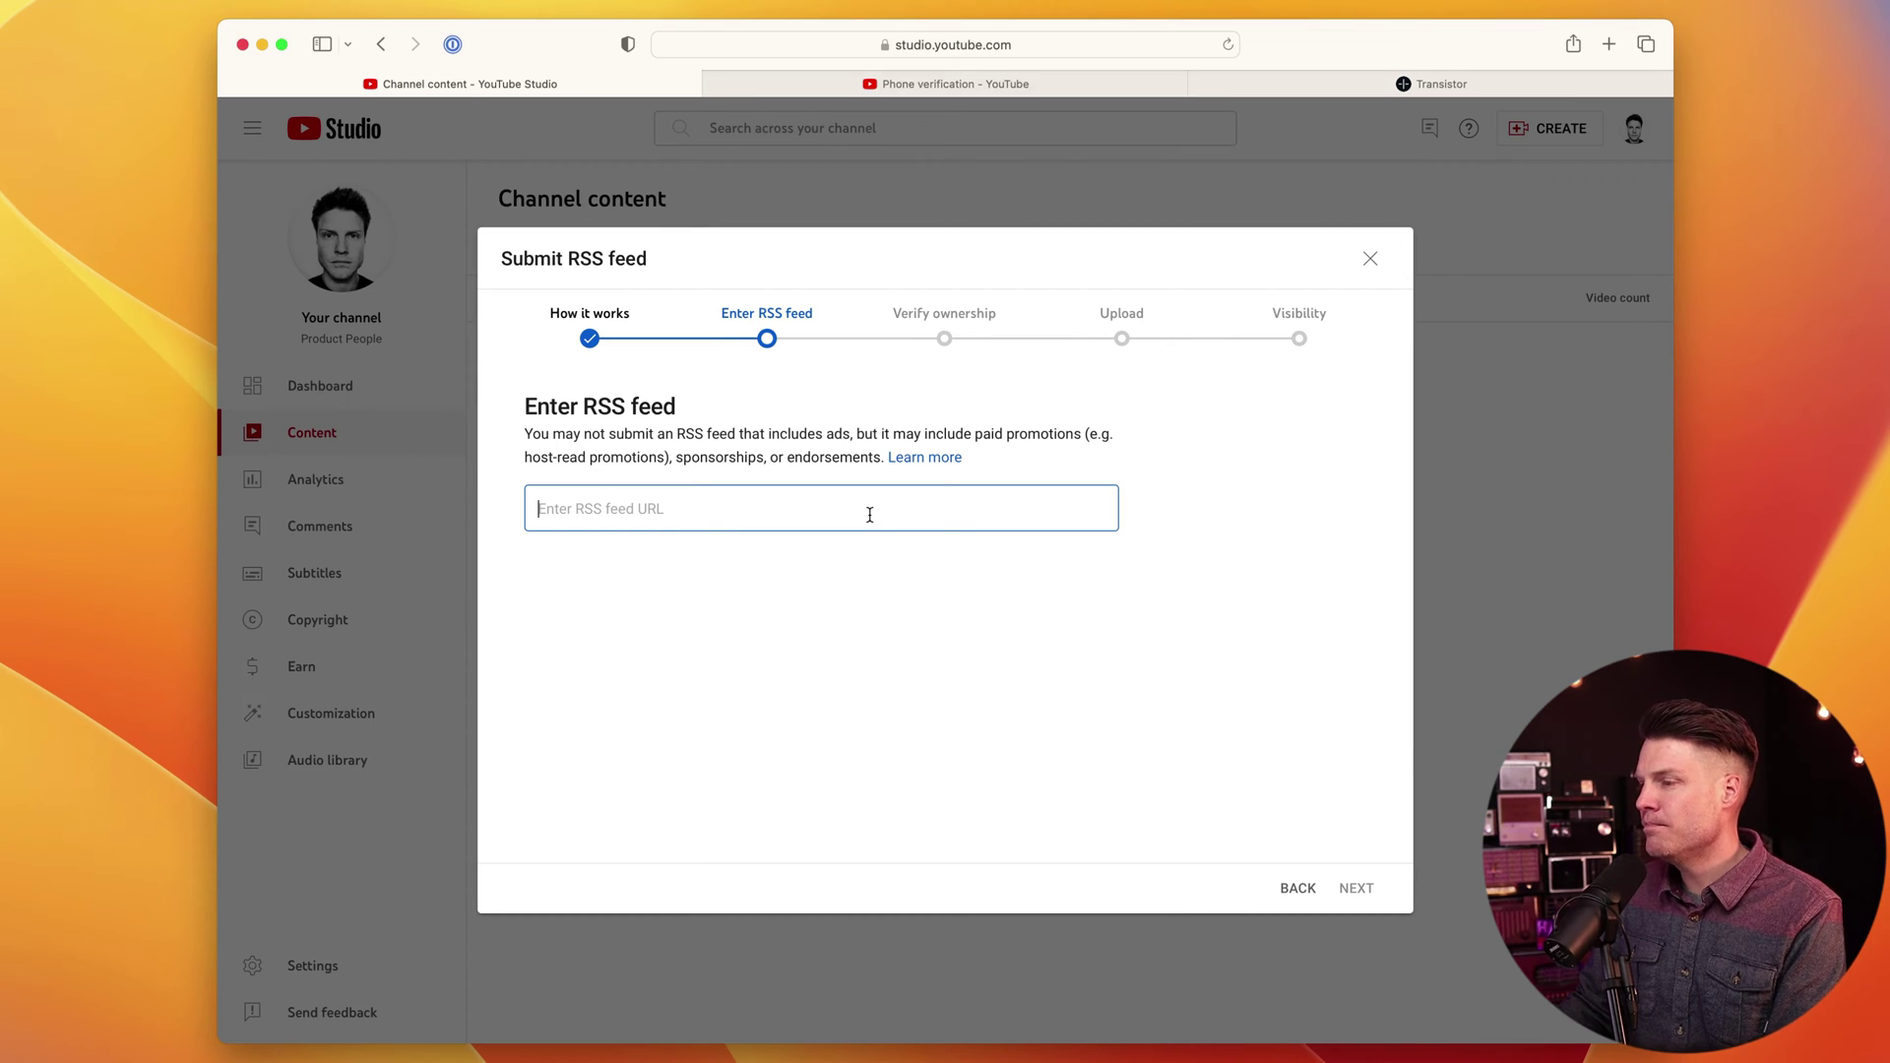
Submit the pasted Product People feed URL and request an ownership verification code.
key("super+v")
left_click(1362, 889)
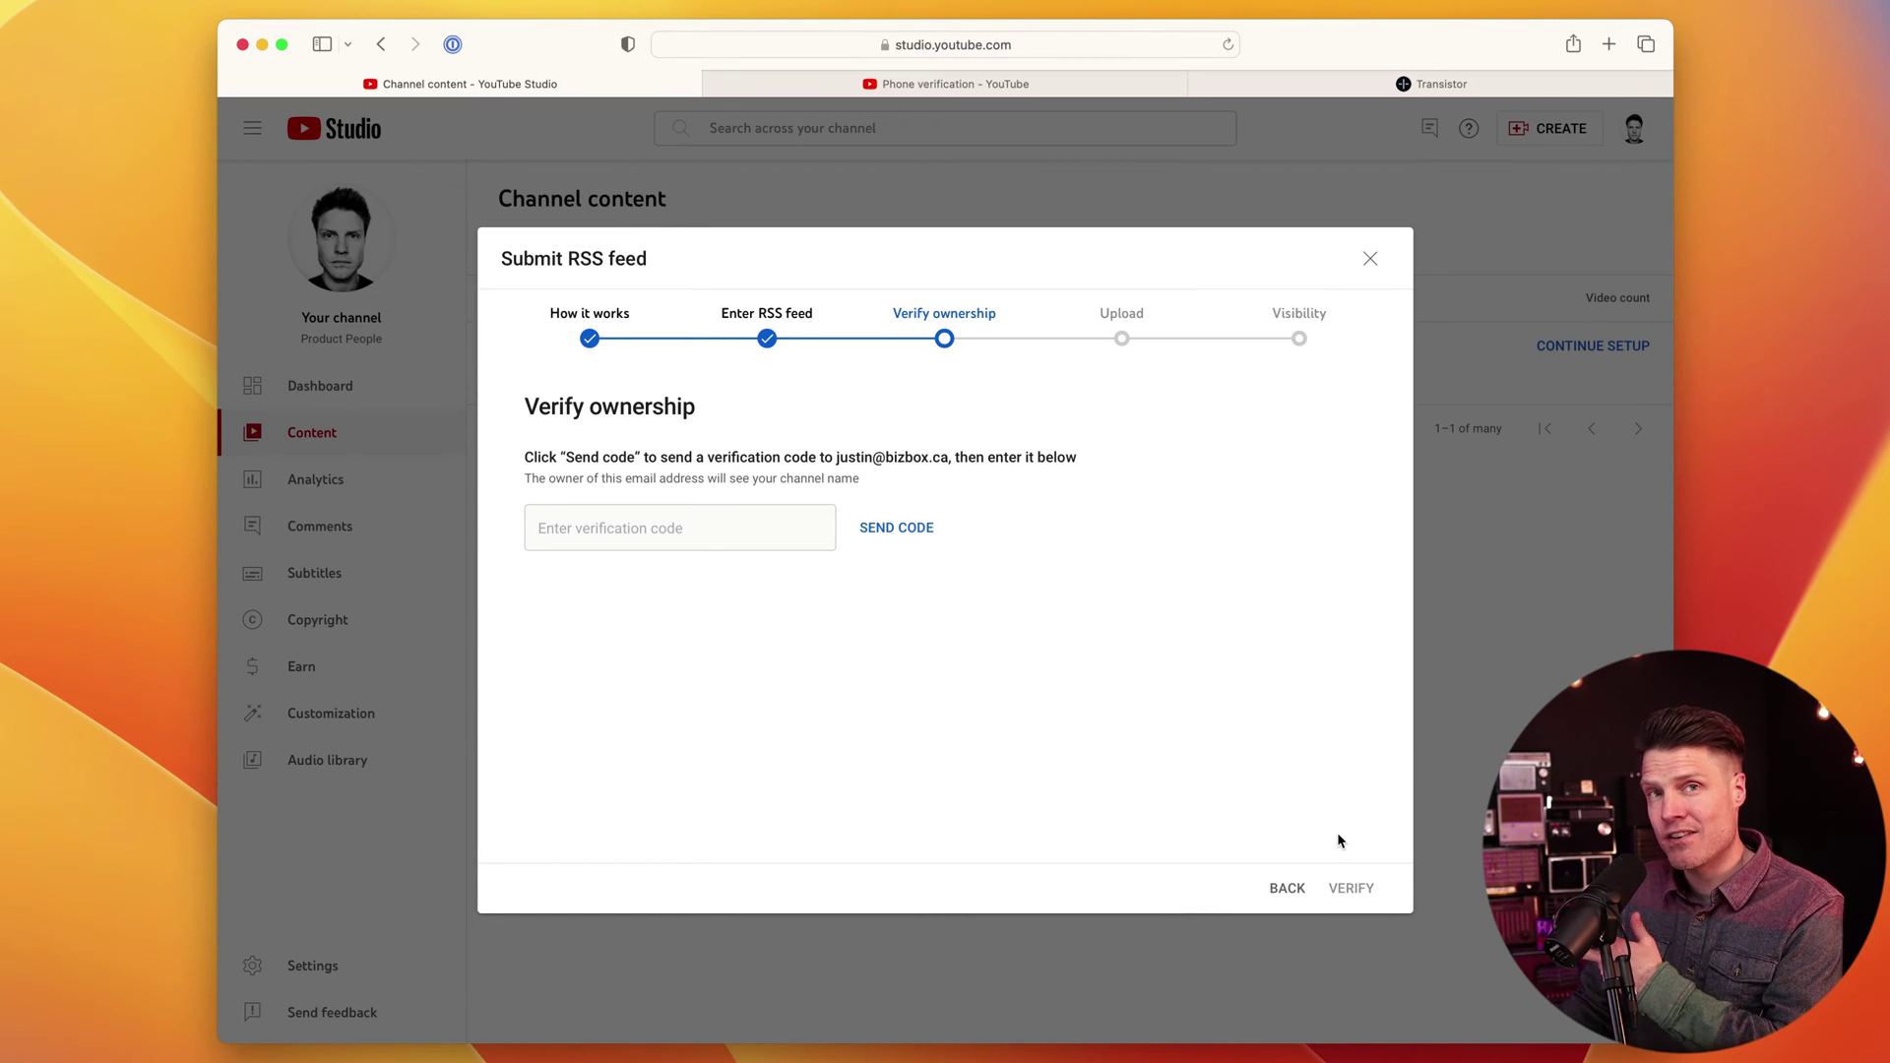
left_click(917, 531)
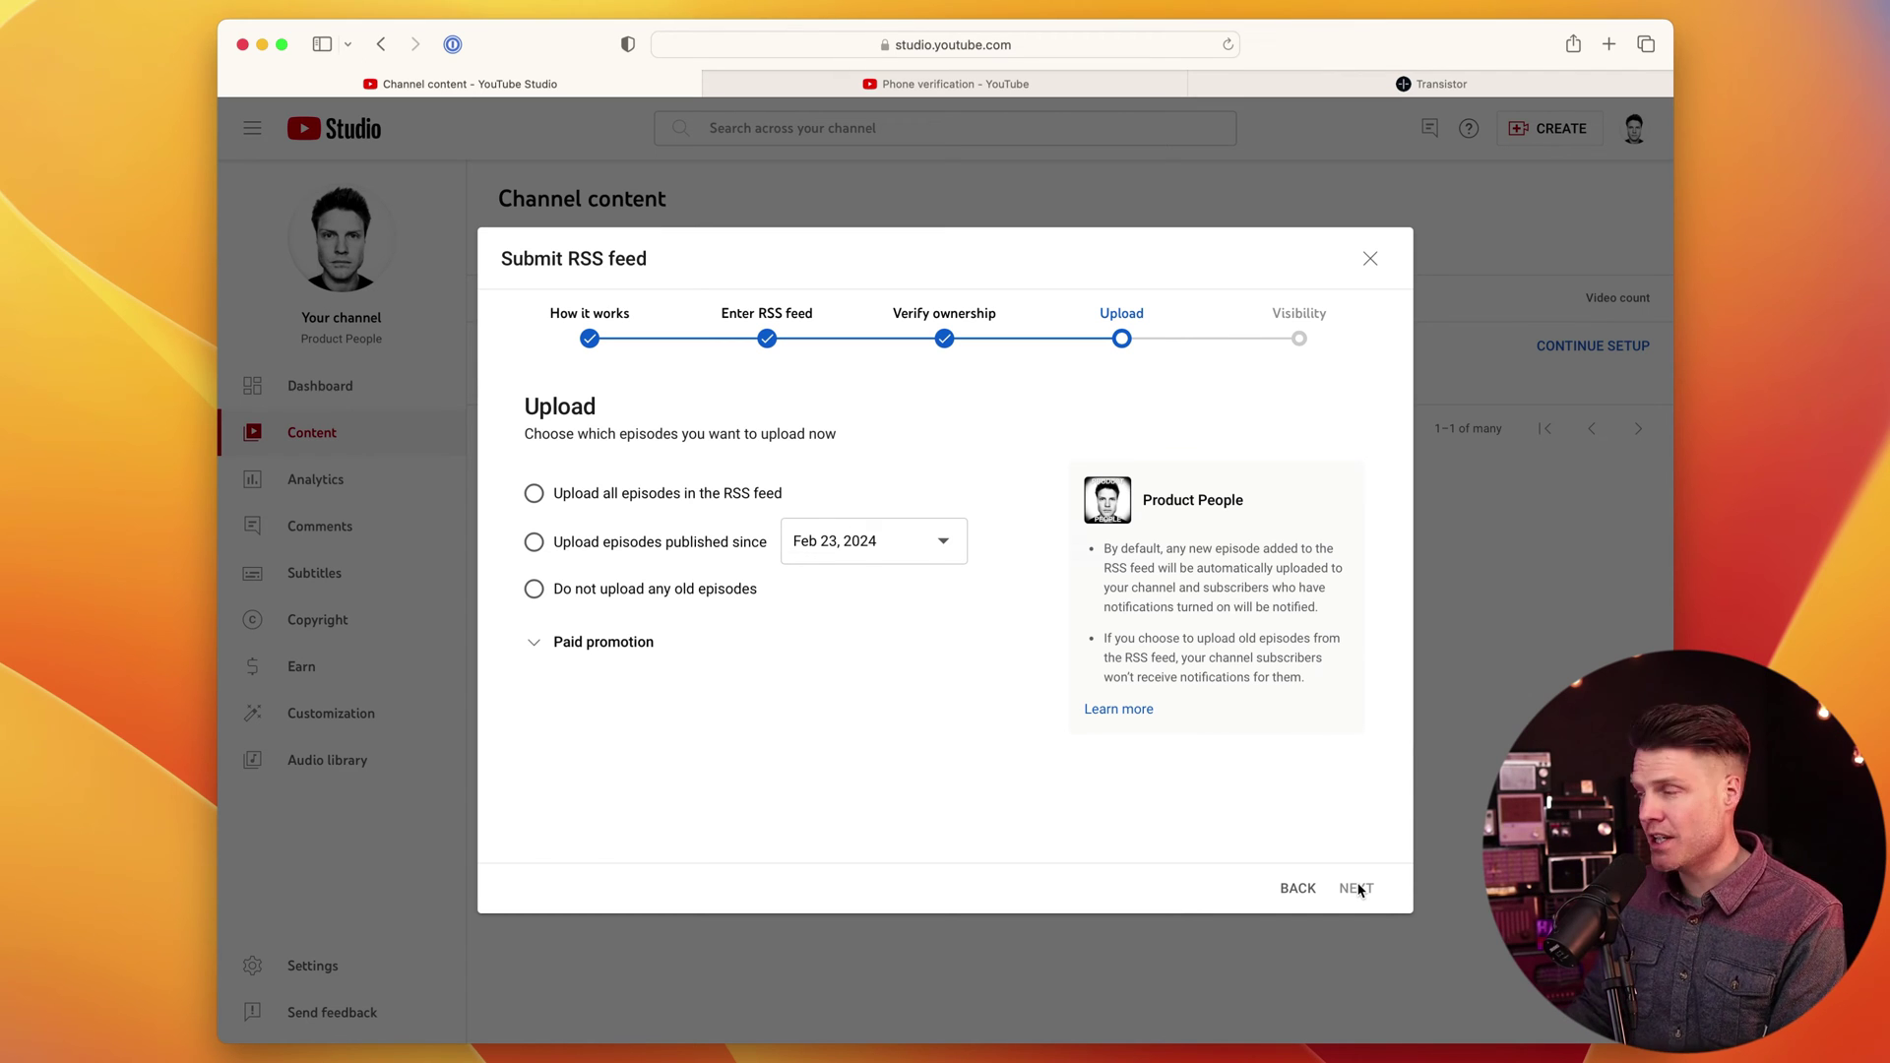
Close the RSS feed URL window in Transistor and scroll through the Product People episode list.
left_click(1522, 88)
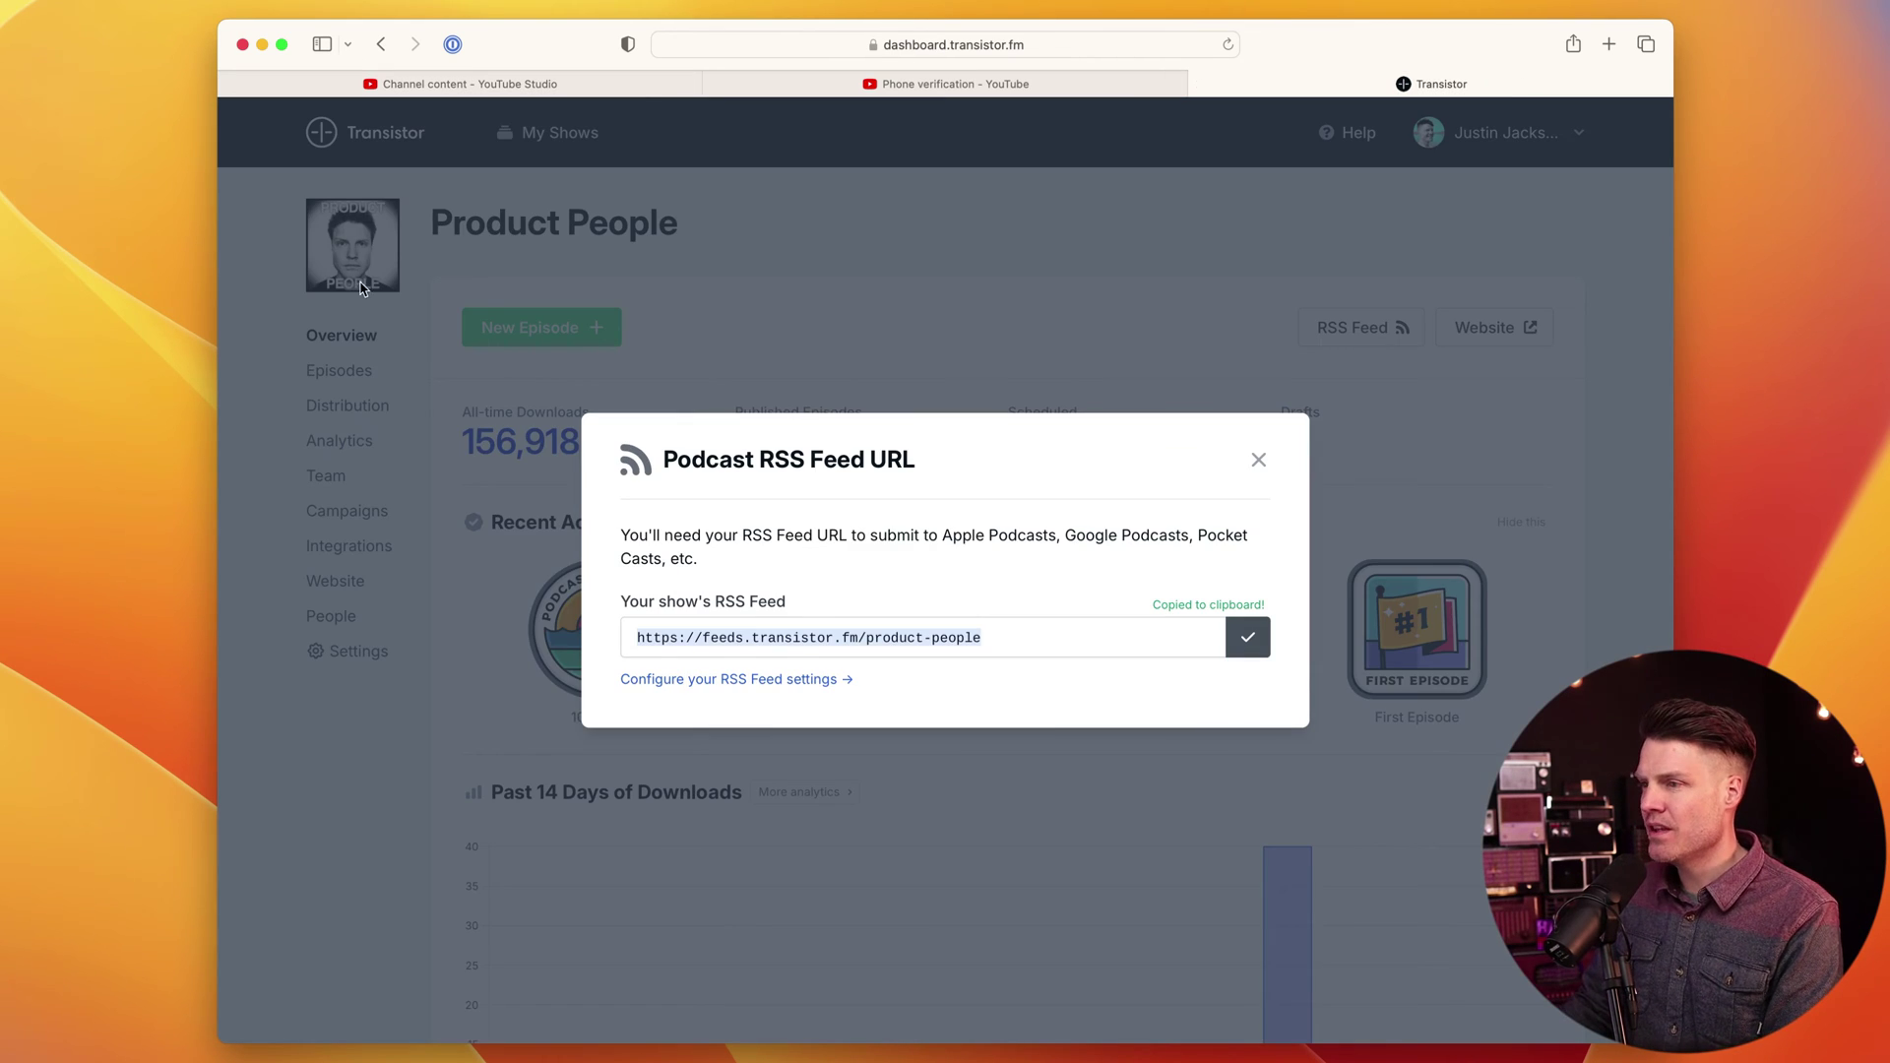
left_click(654, 286)
left_click(335, 378)
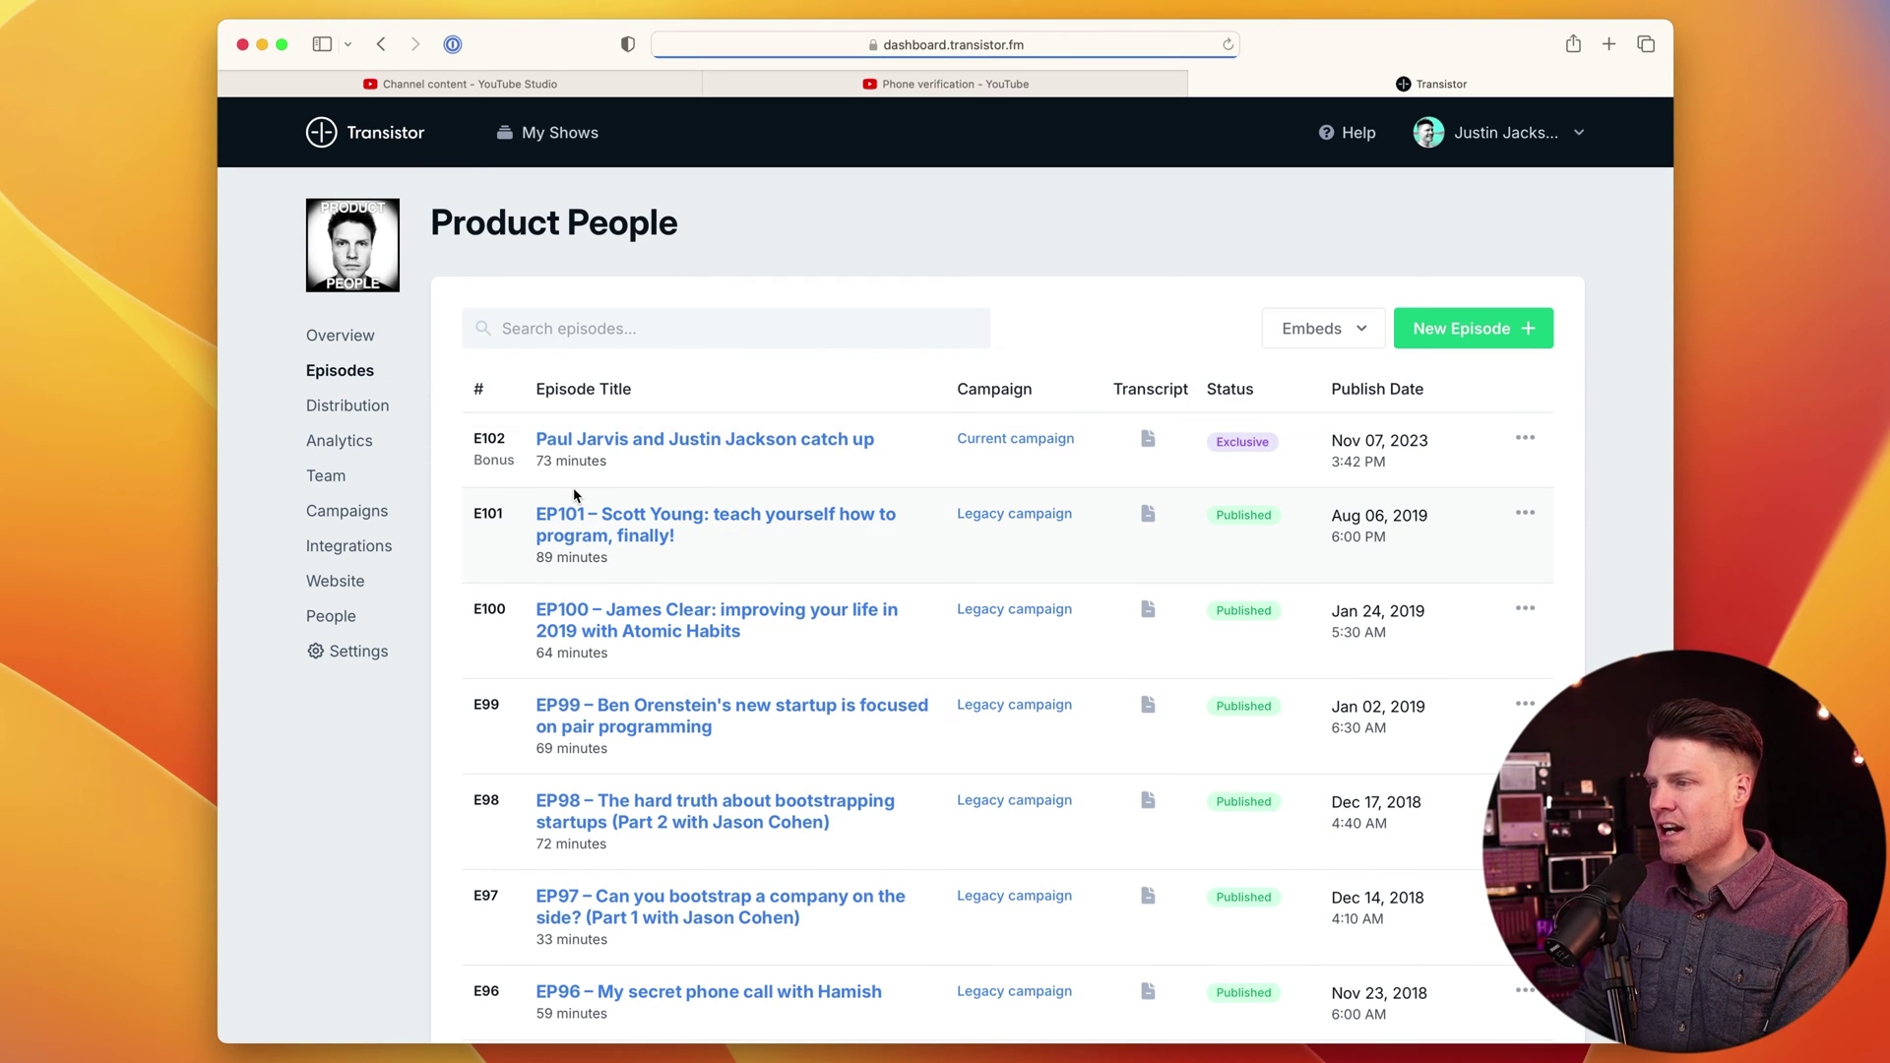
scroll(920, 591, "down", 3)
scroll(921, 591, "down", 10)
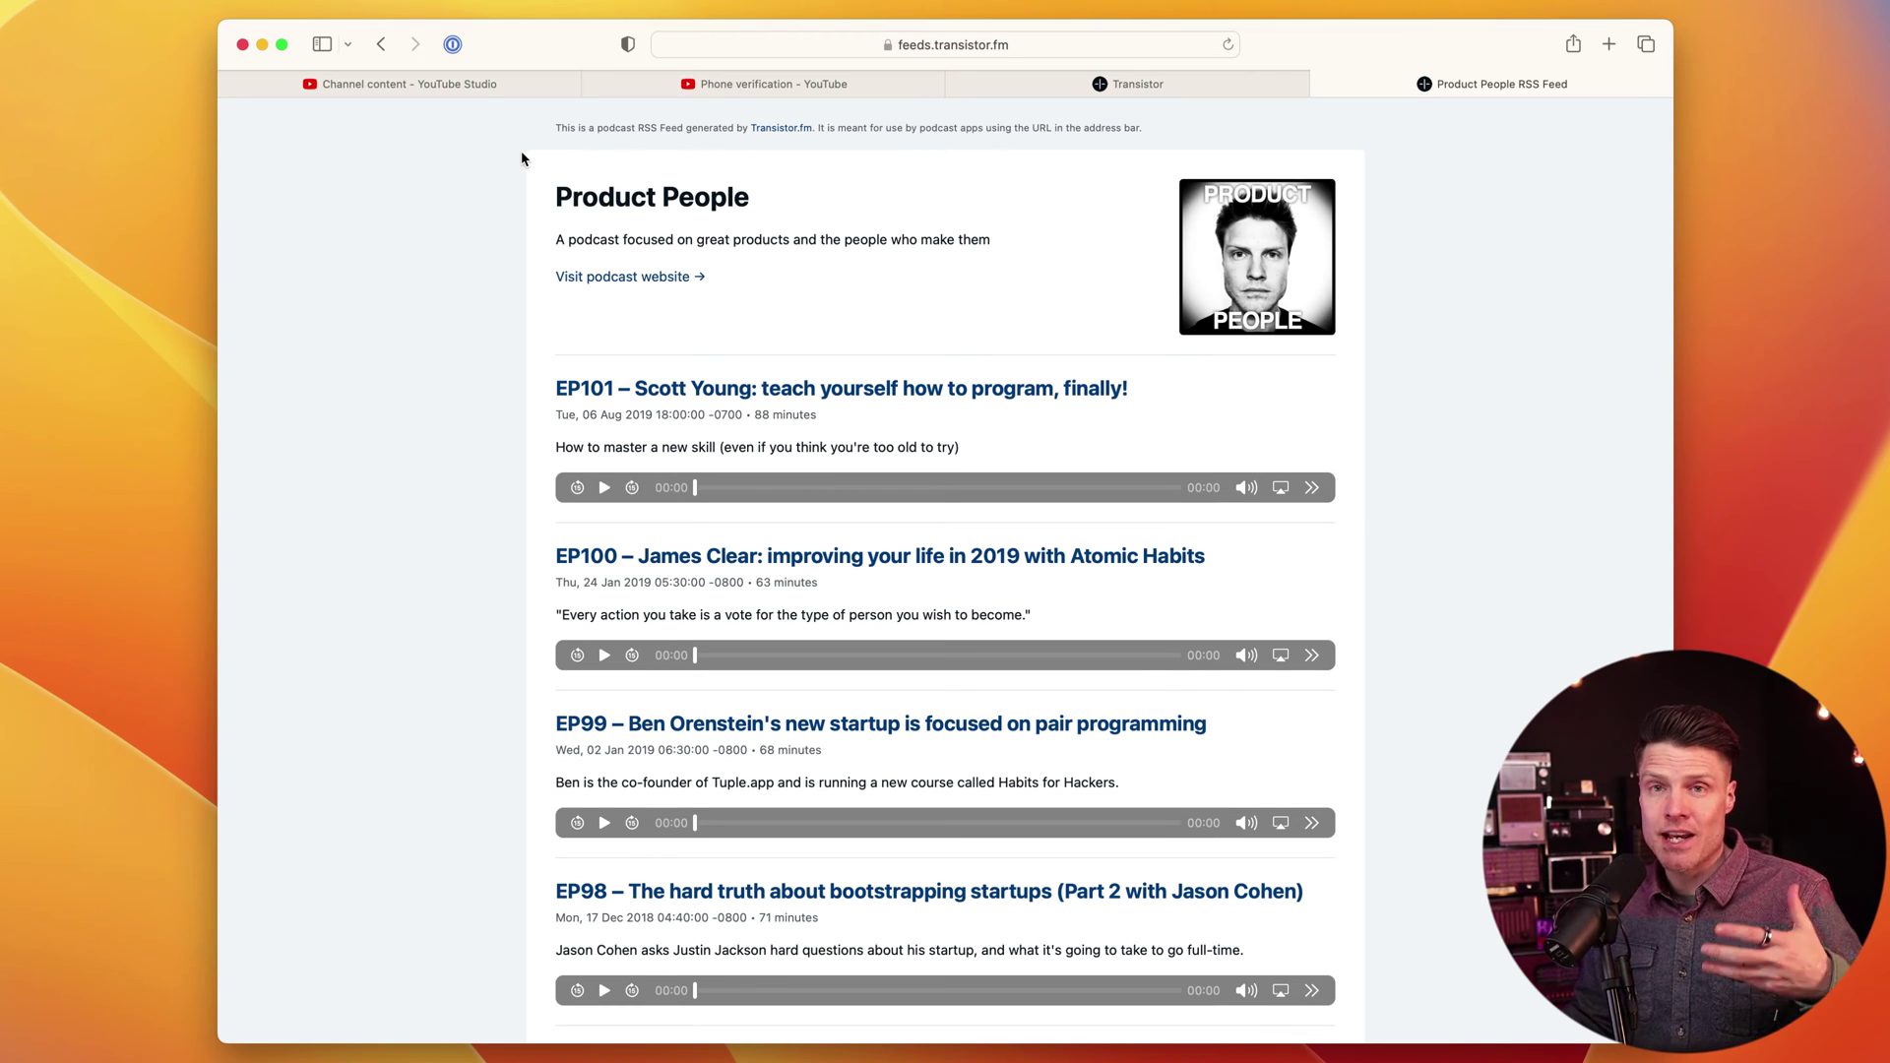
left_click(506, 93)
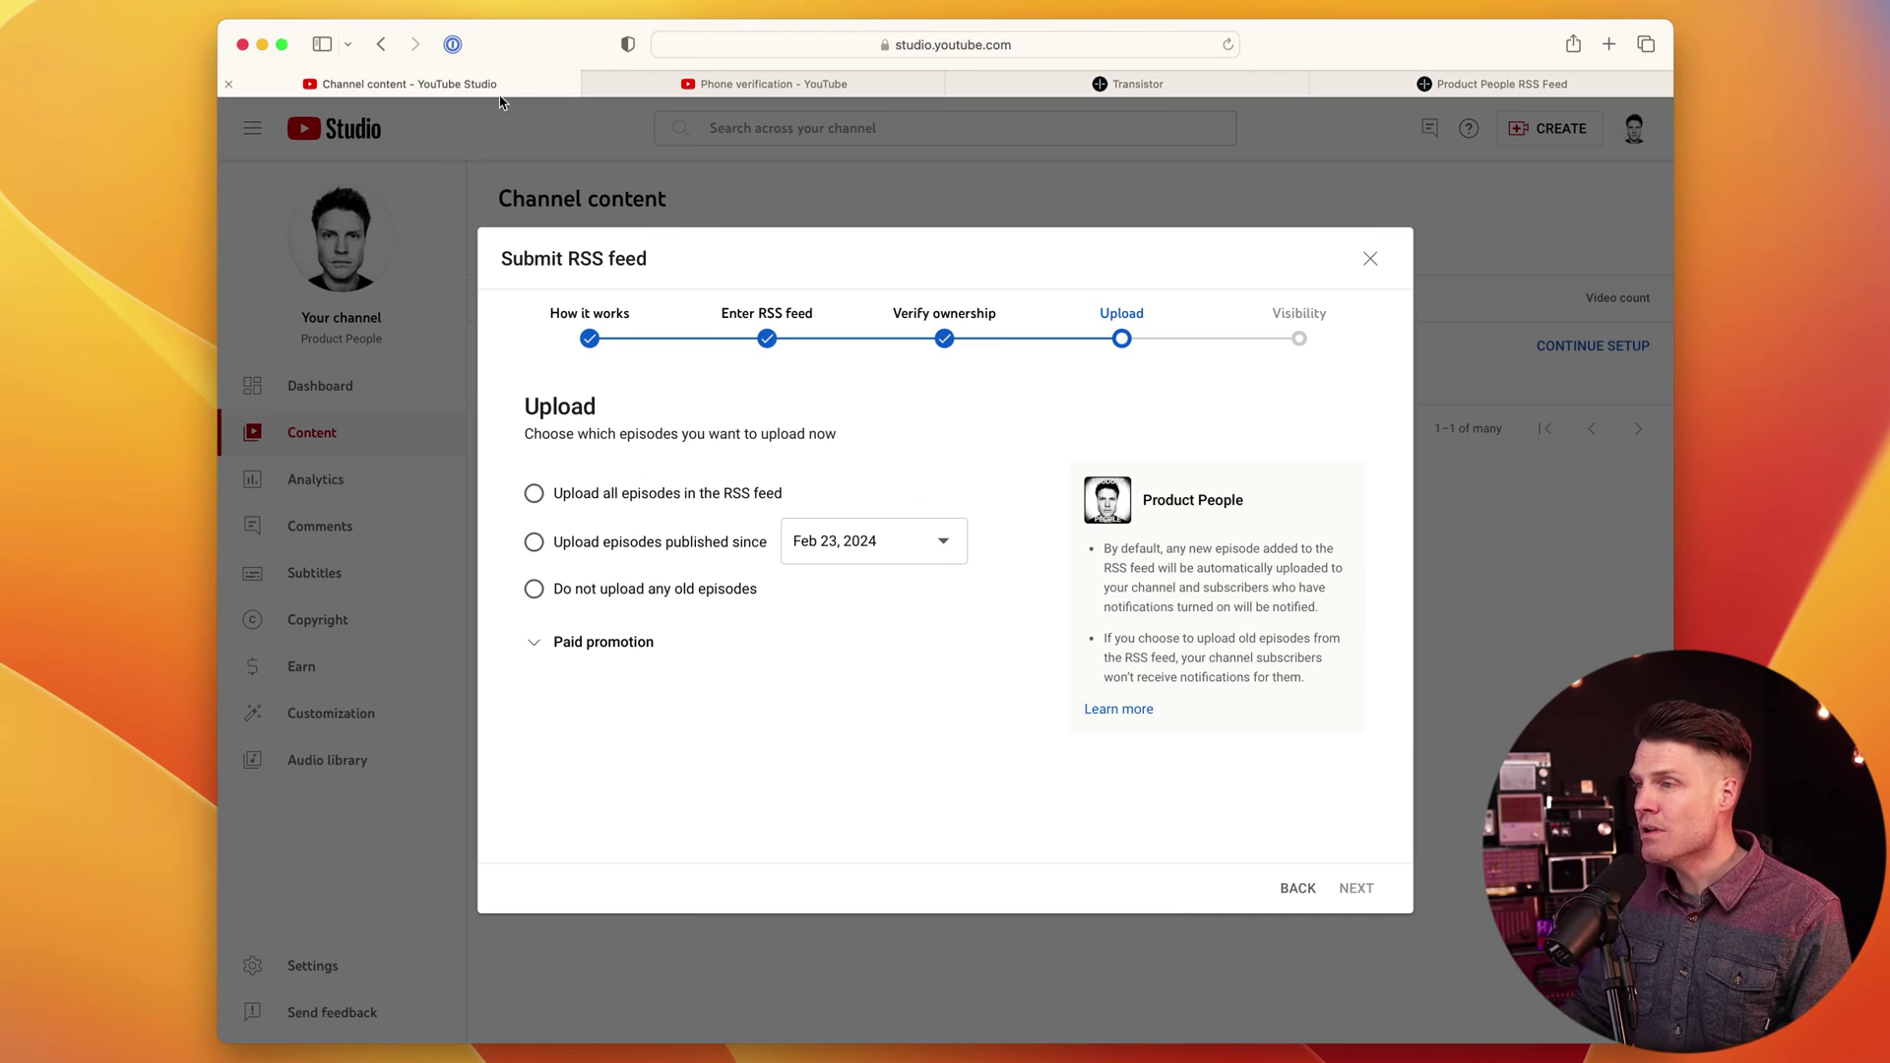
Keep 'Upload all episodes', mark the feed episodes as containing paid promotion, and continue to Visibility.
left_click(544, 498)
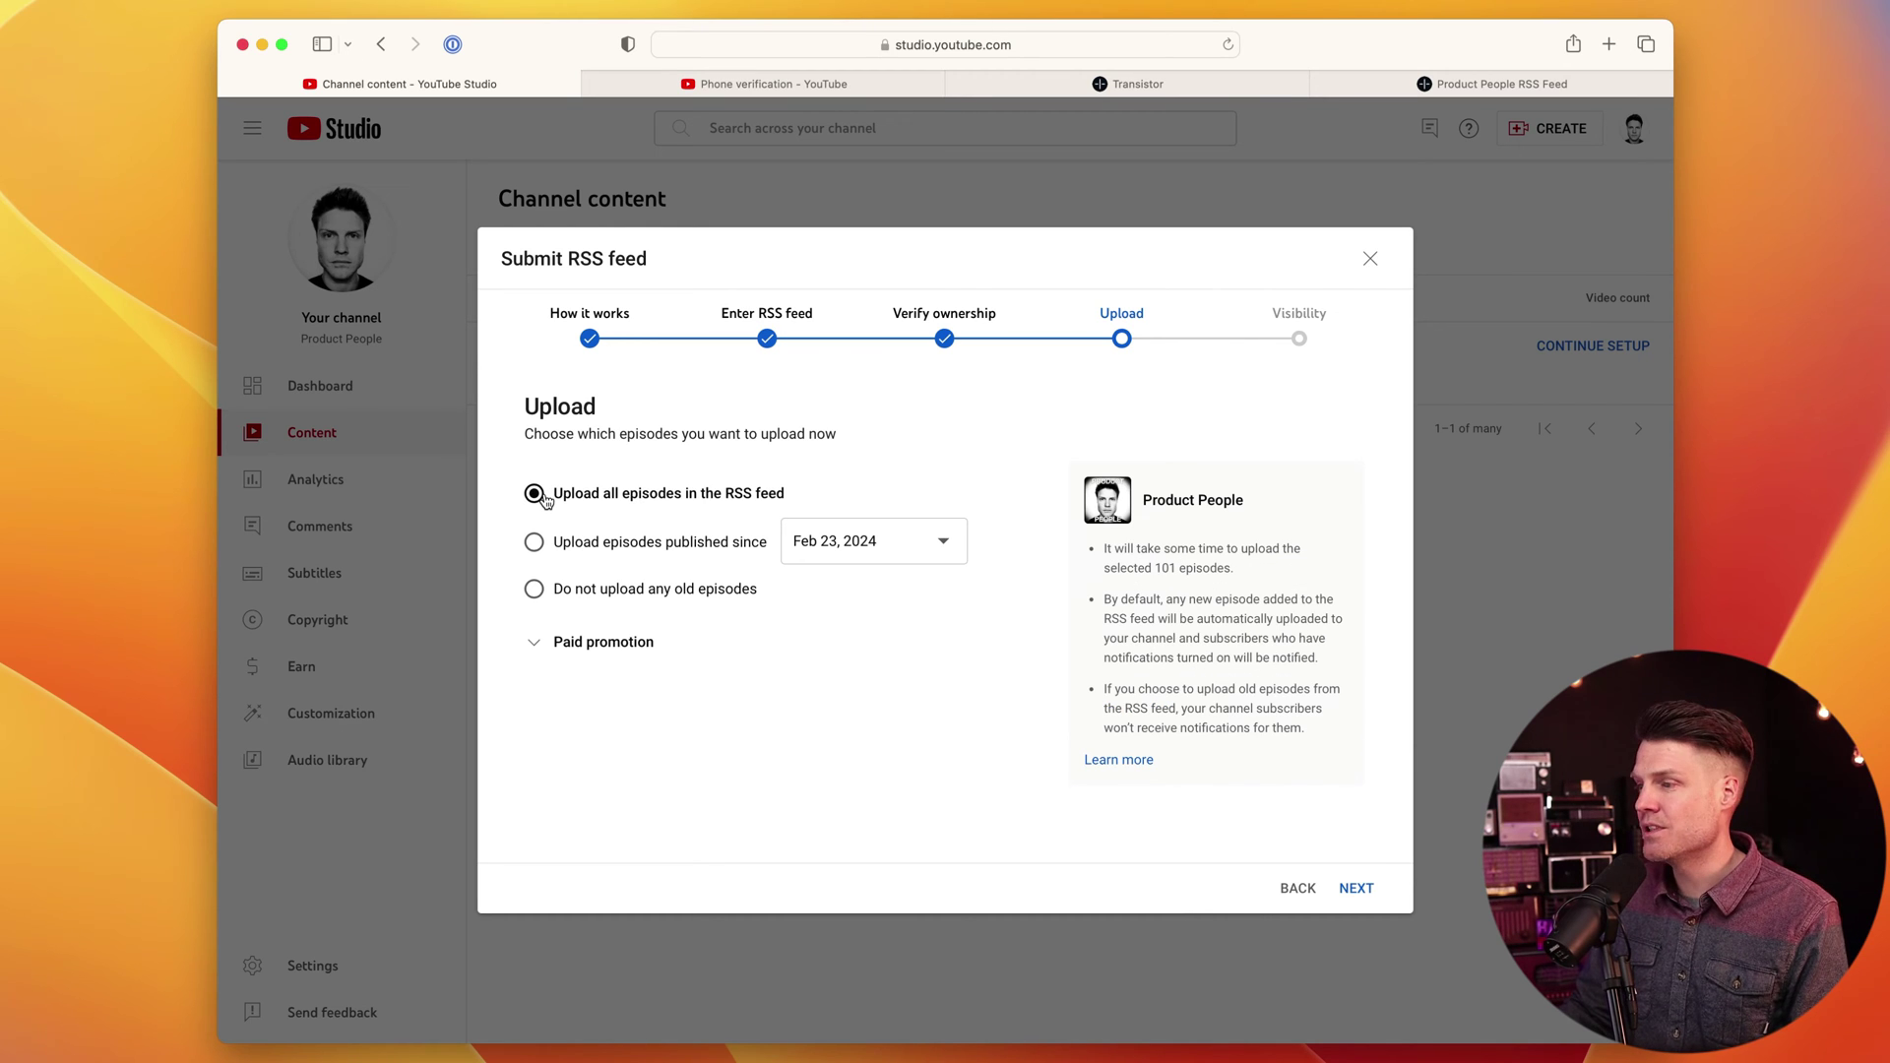
left_click(1370, 894)
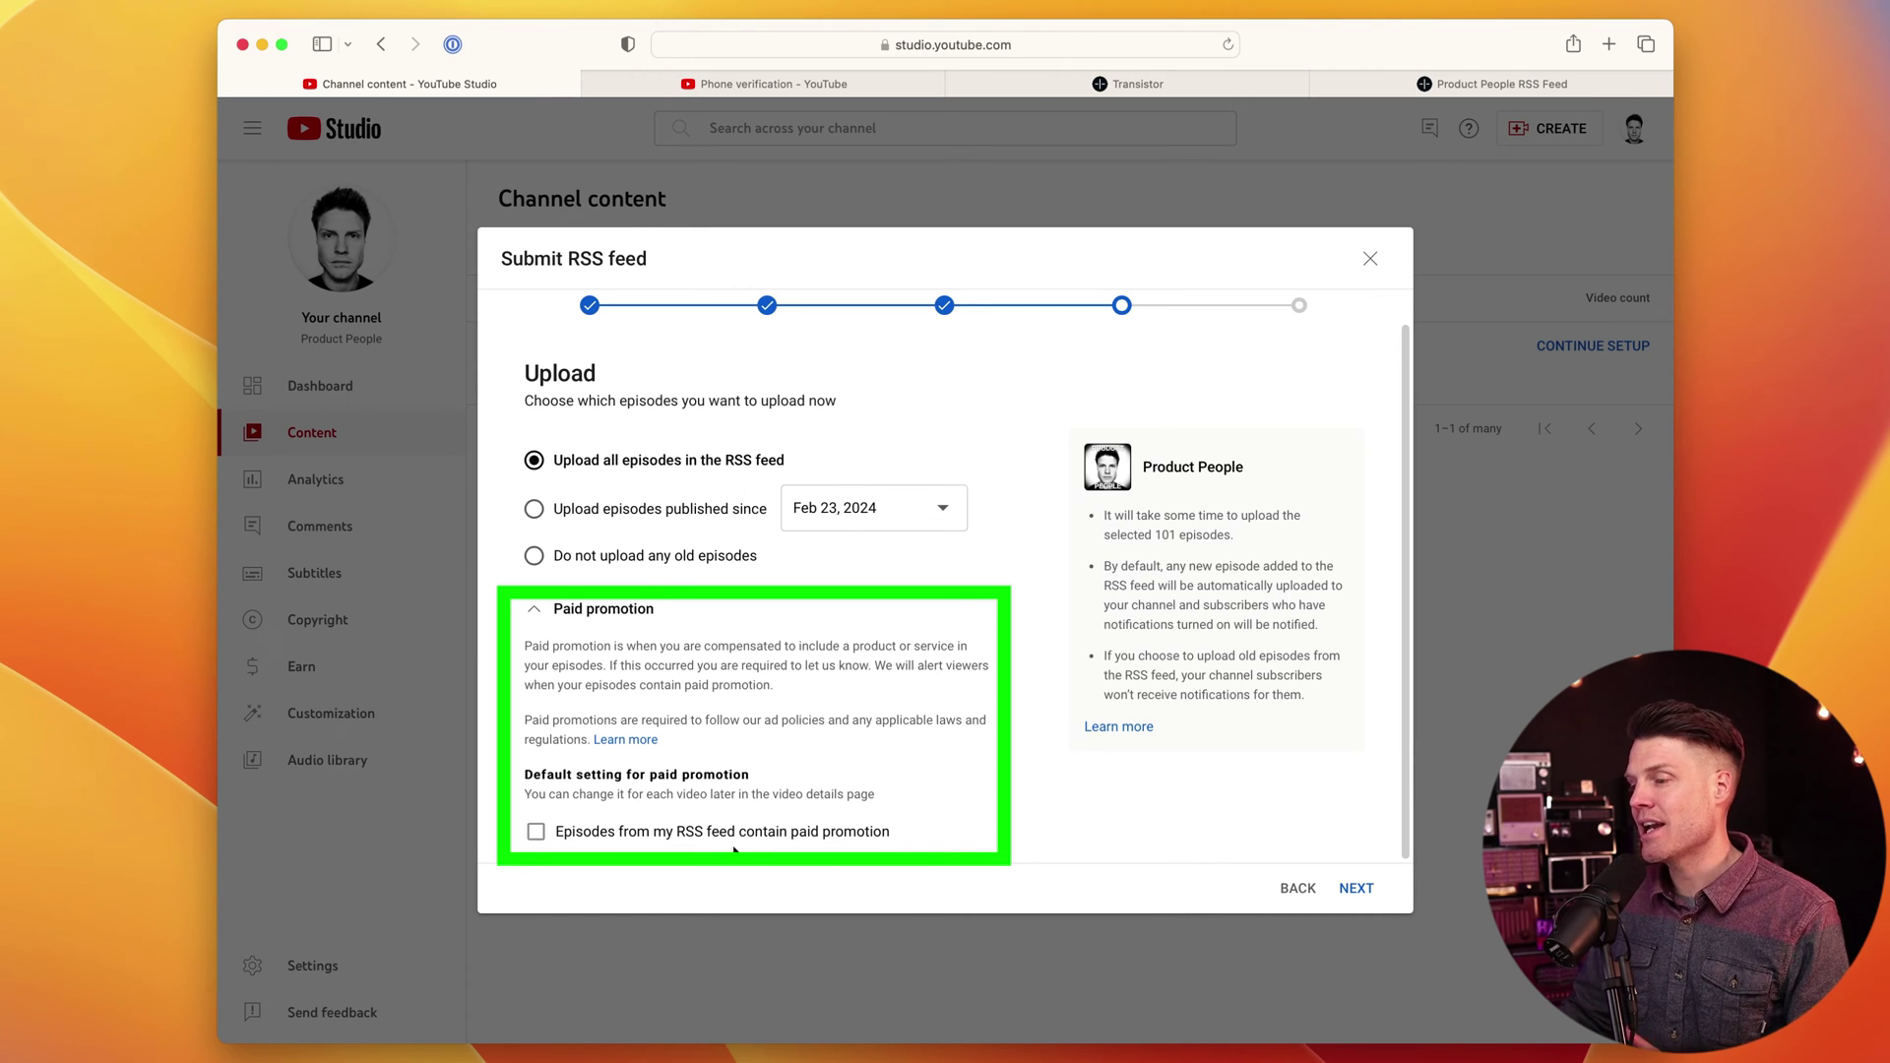
left_click(536, 833)
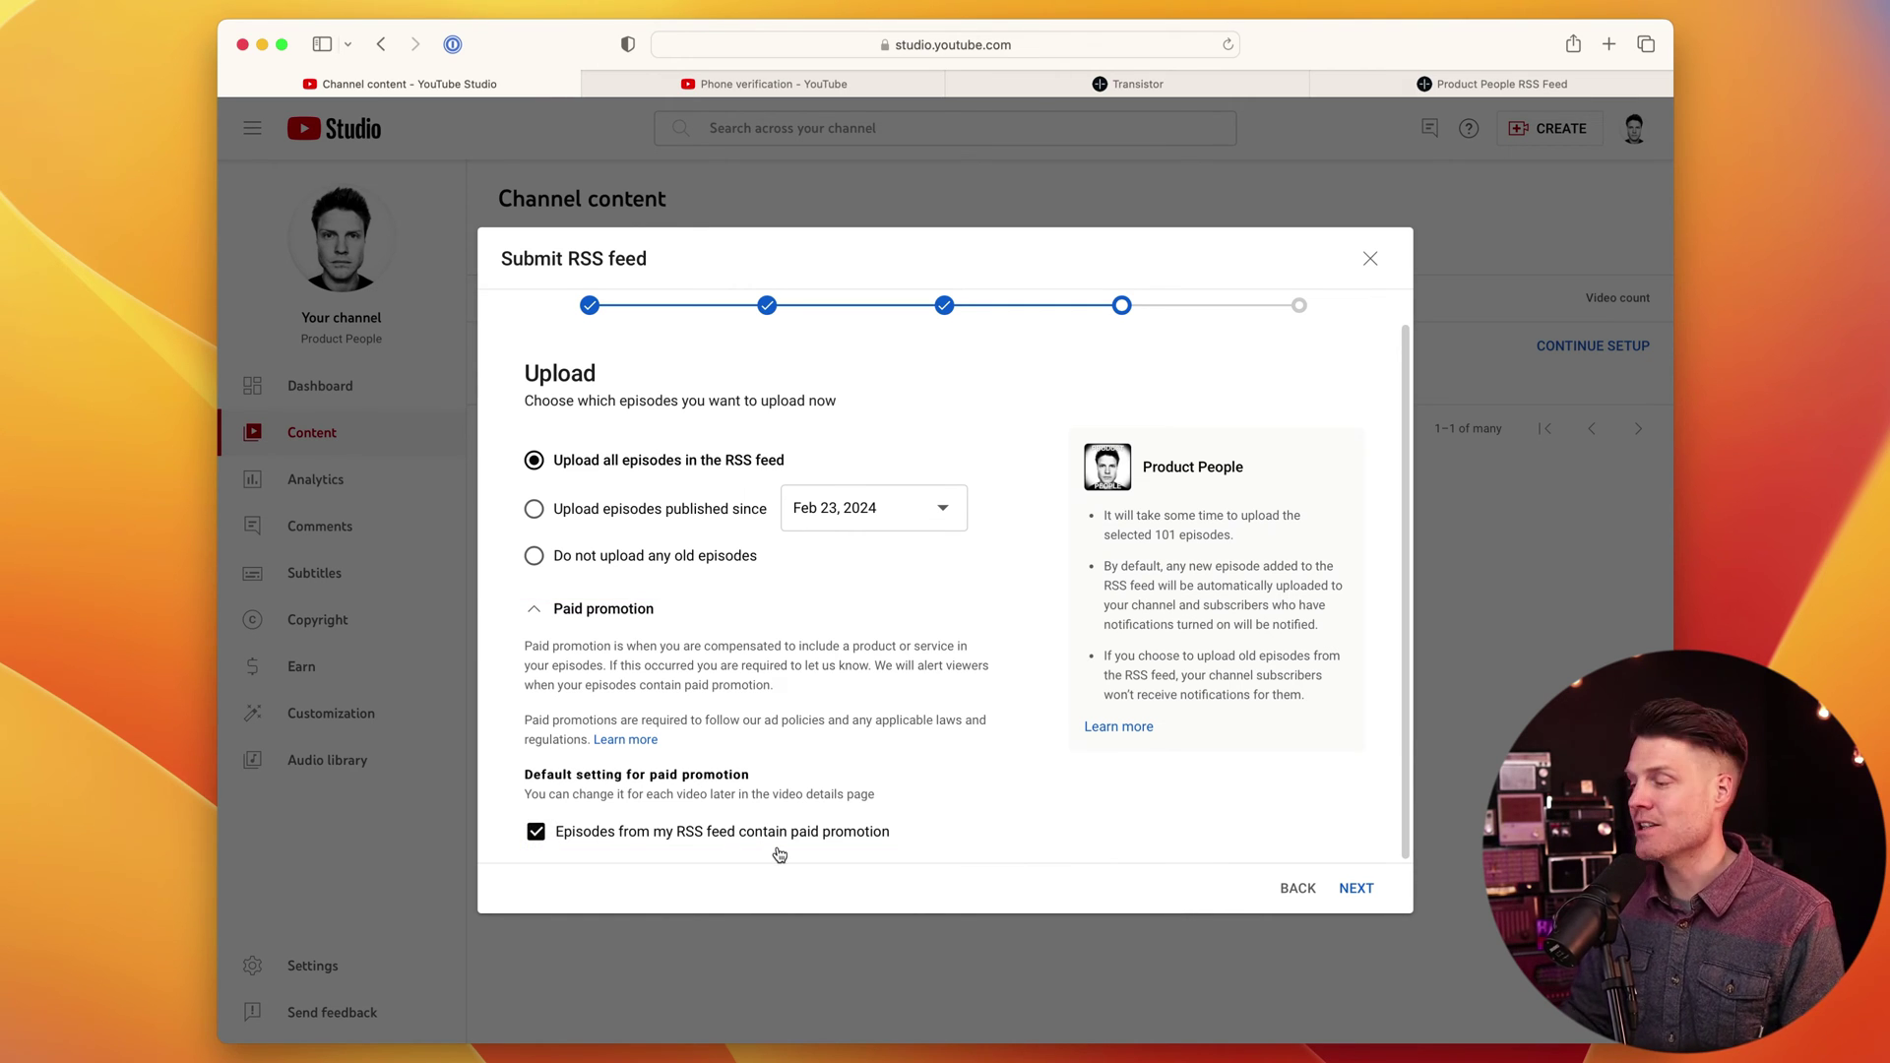
left_click(1362, 891)
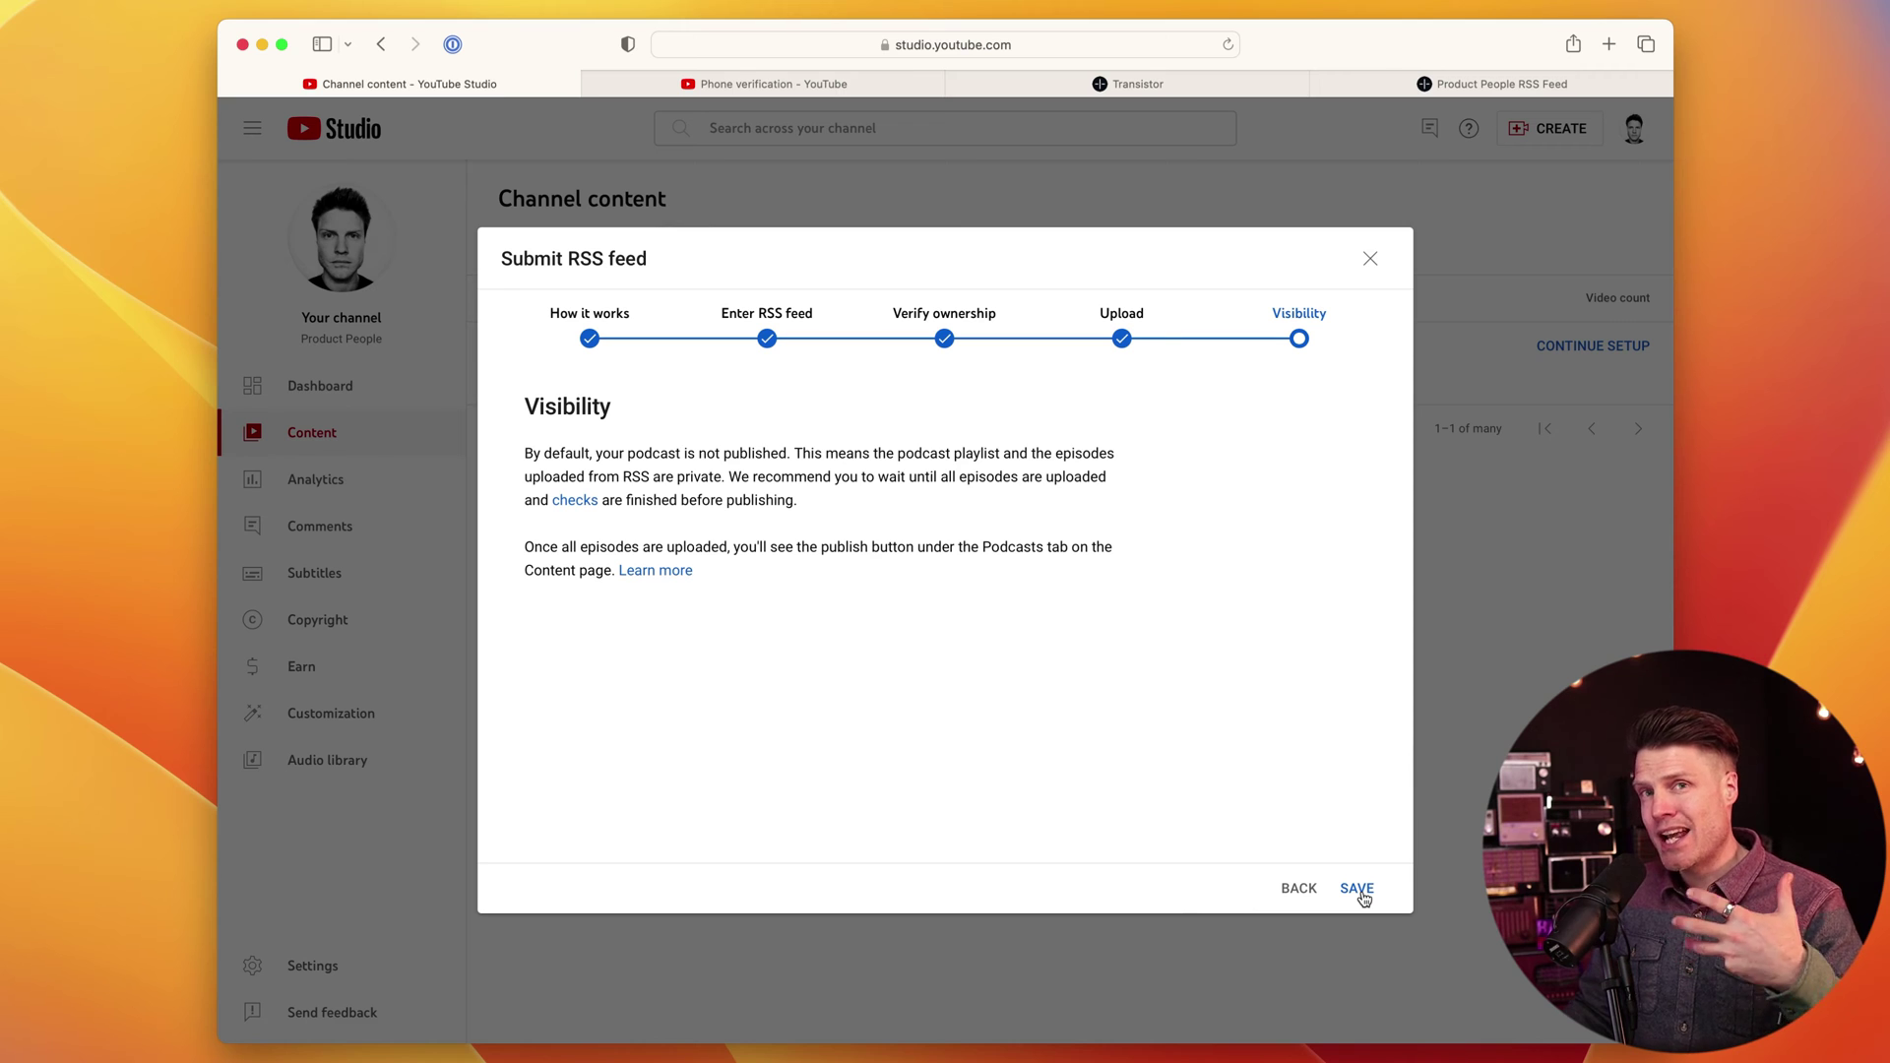
Save the RSS submission, dismiss the podcast-created confirmation, and watch the imported episodes upload.
left_click(1359, 889)
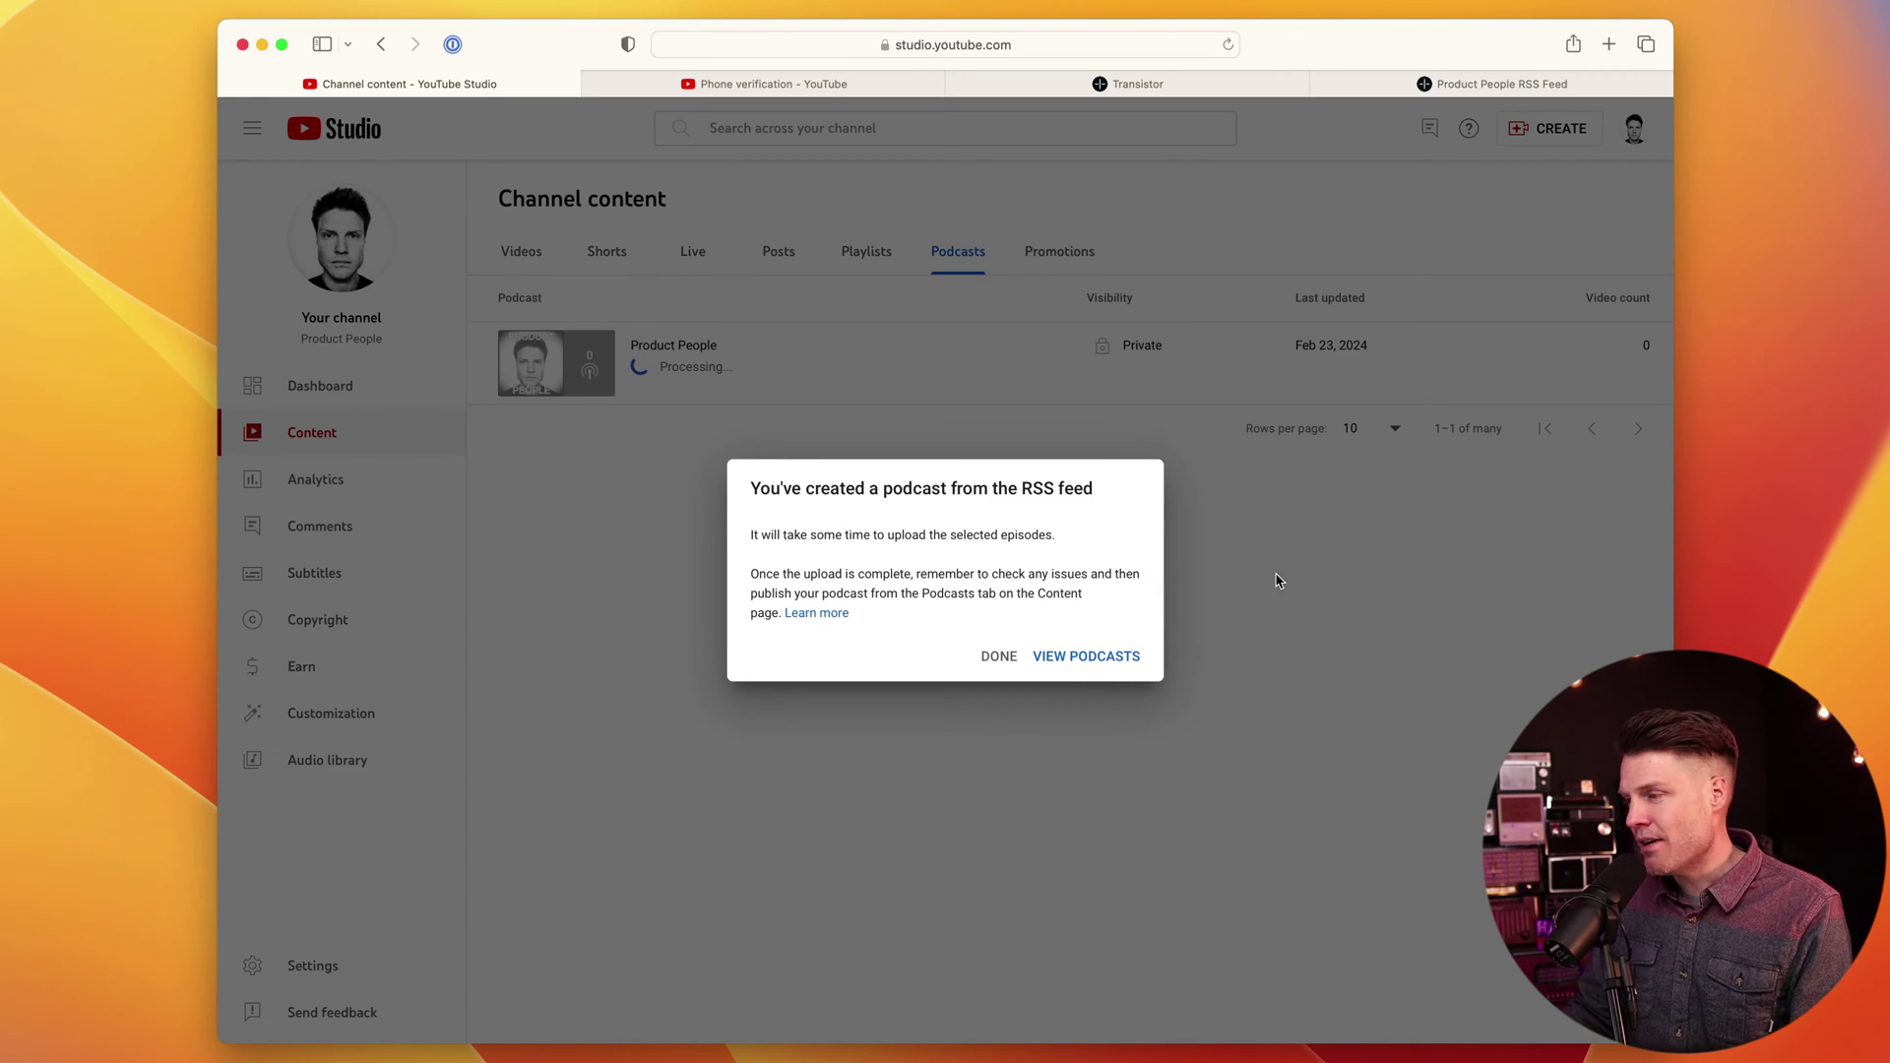
left_click(999, 659)
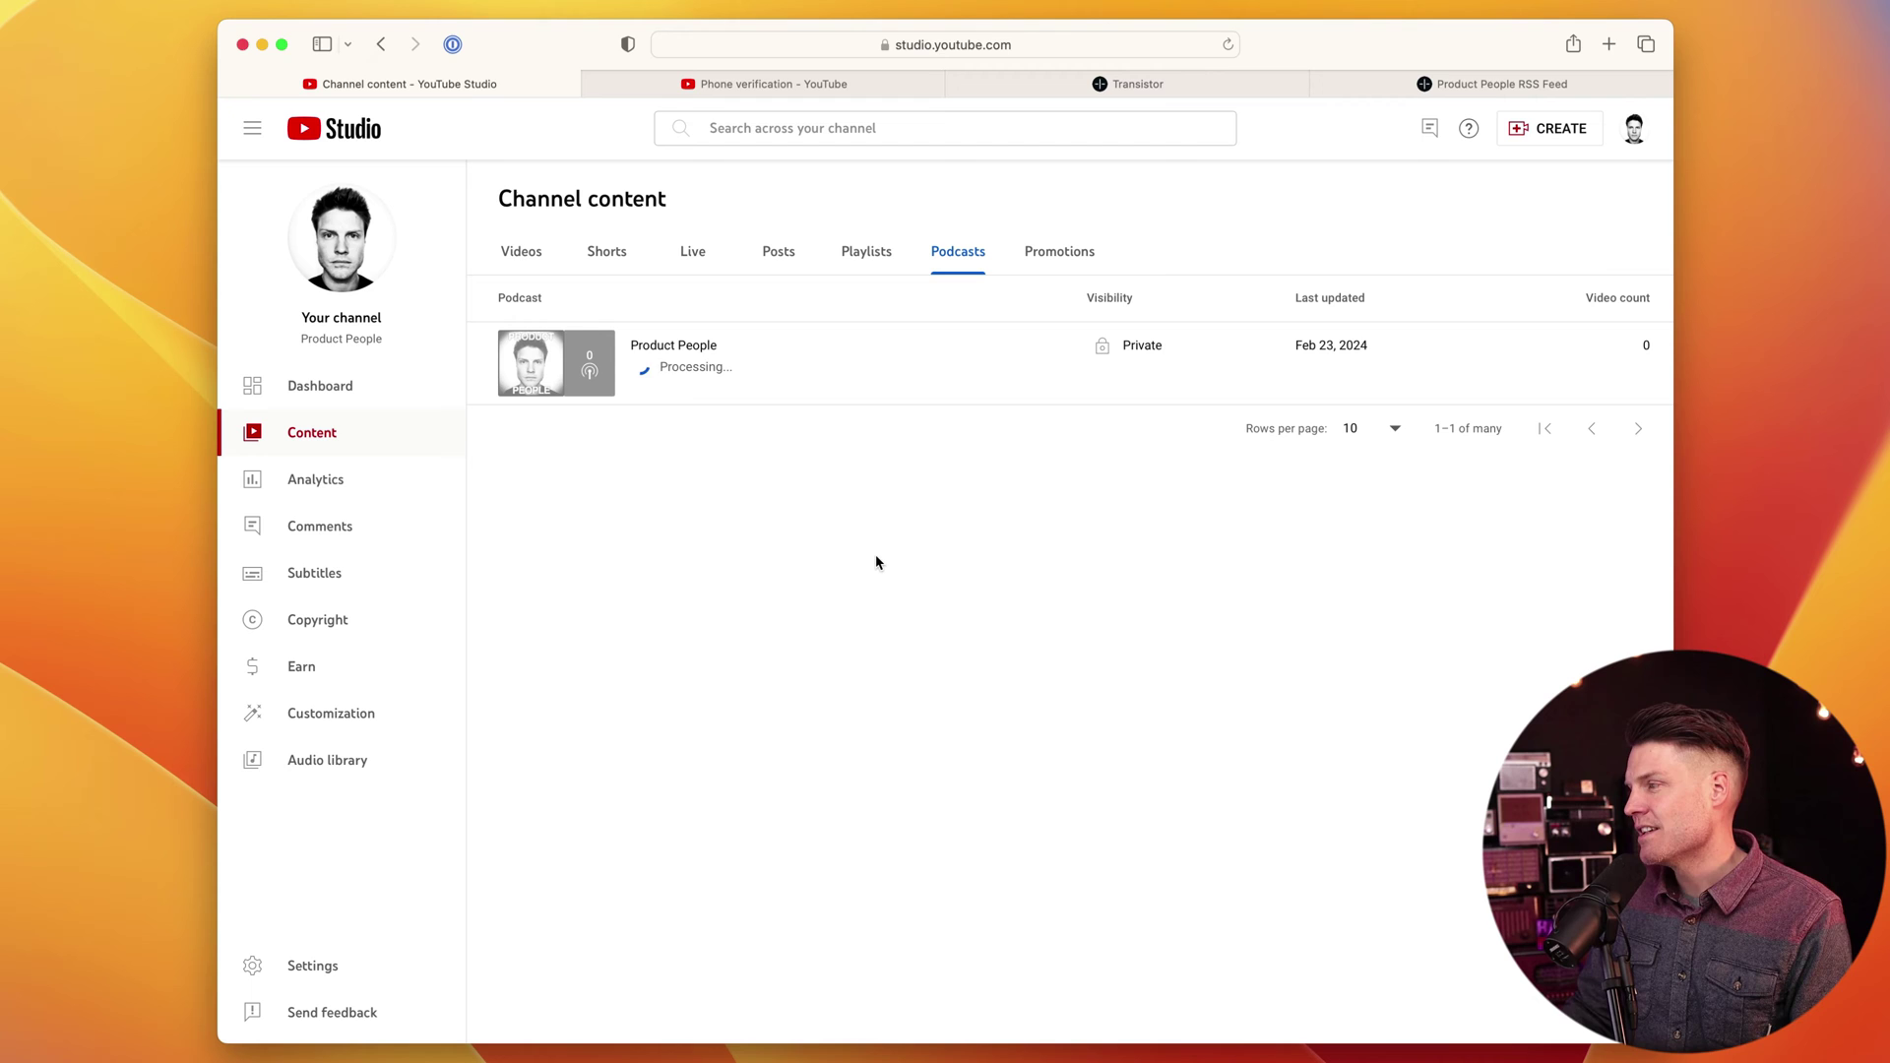
left_click(511, 244)
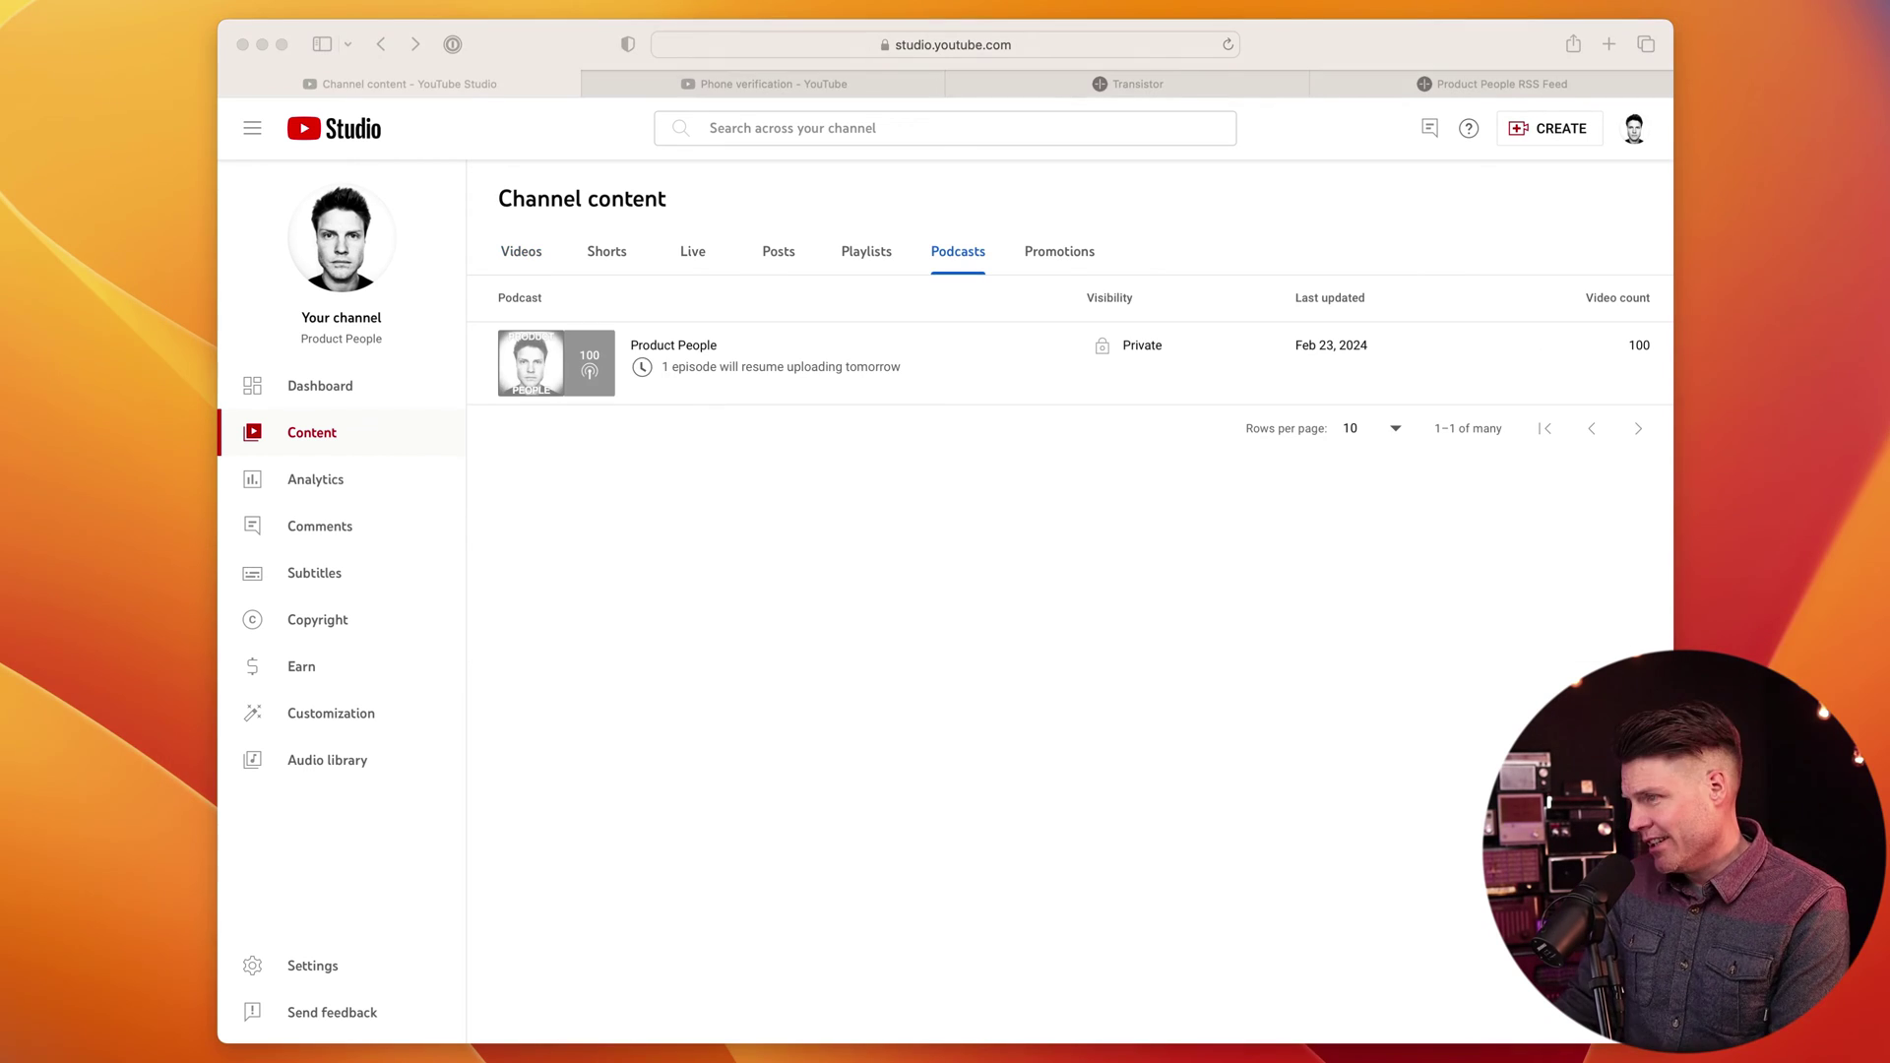
left_click(928, 548)
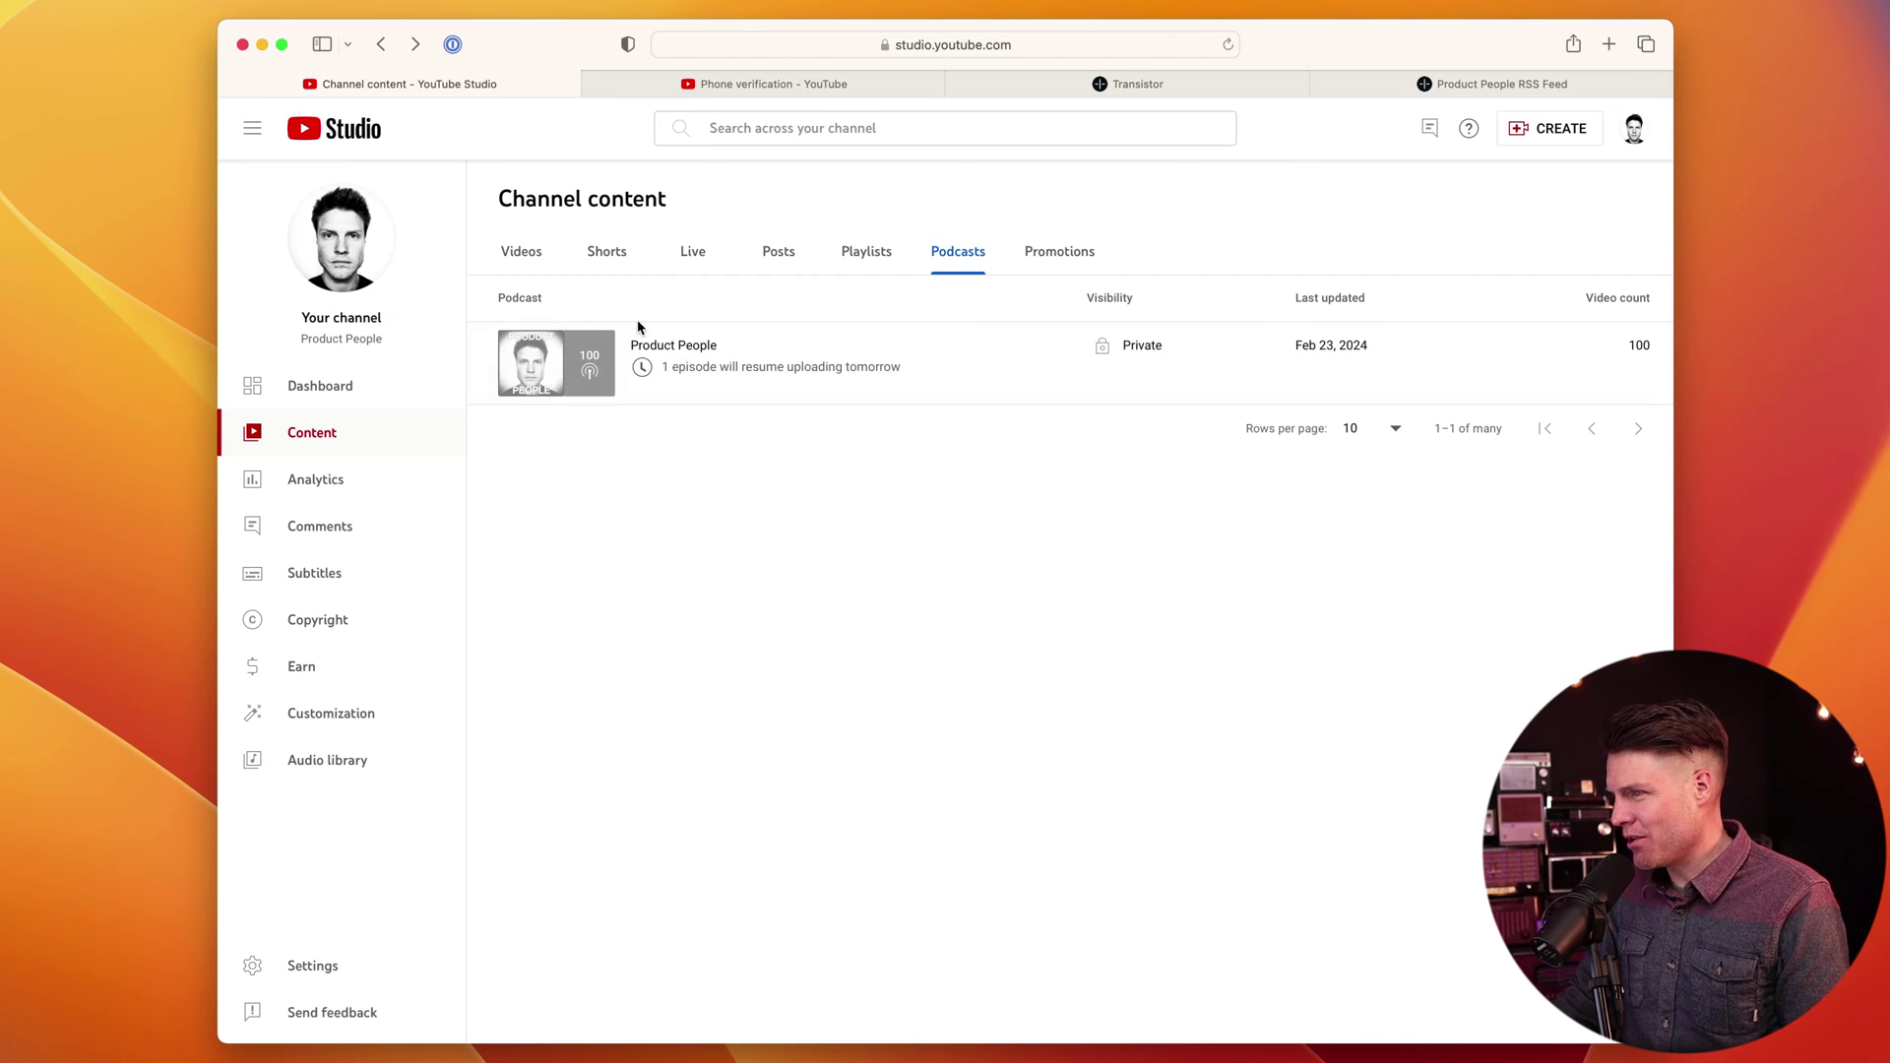
Set the Product People podcast's visibility to Public and save it.
left_click(642, 376)
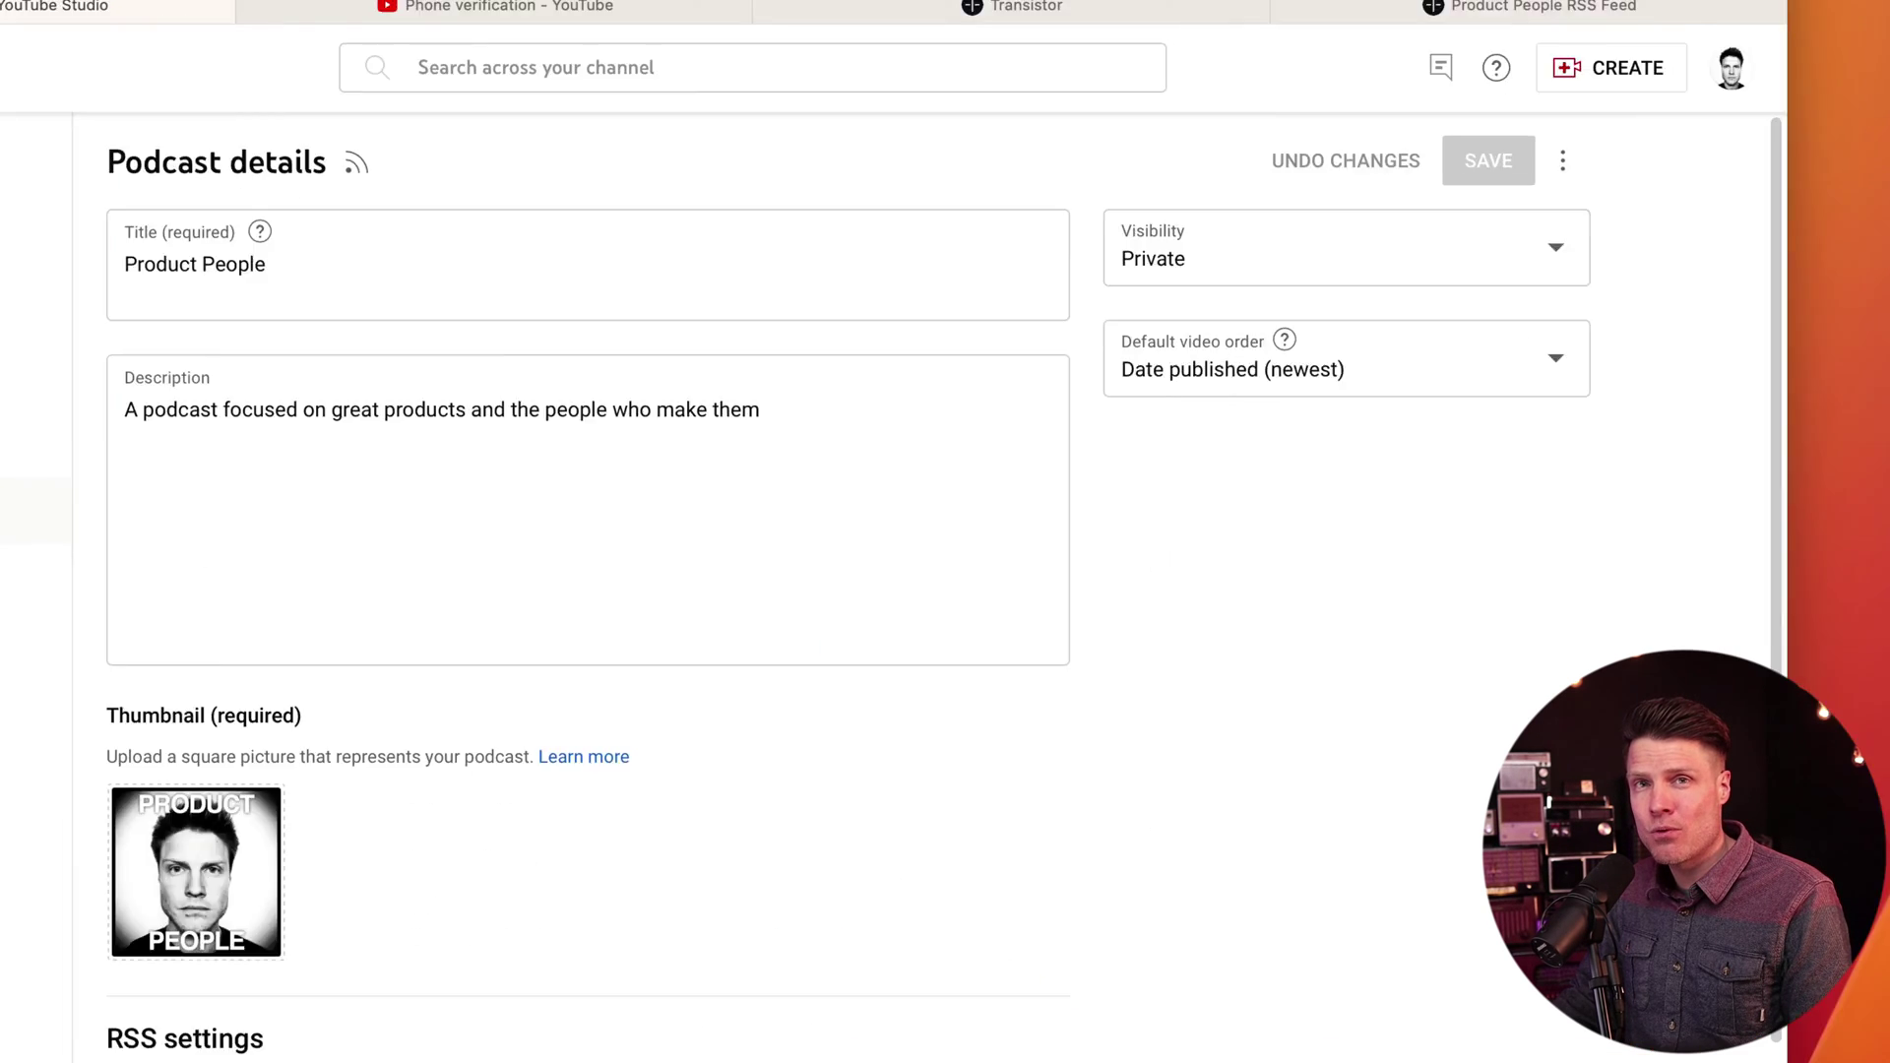
left_click(987, 248)
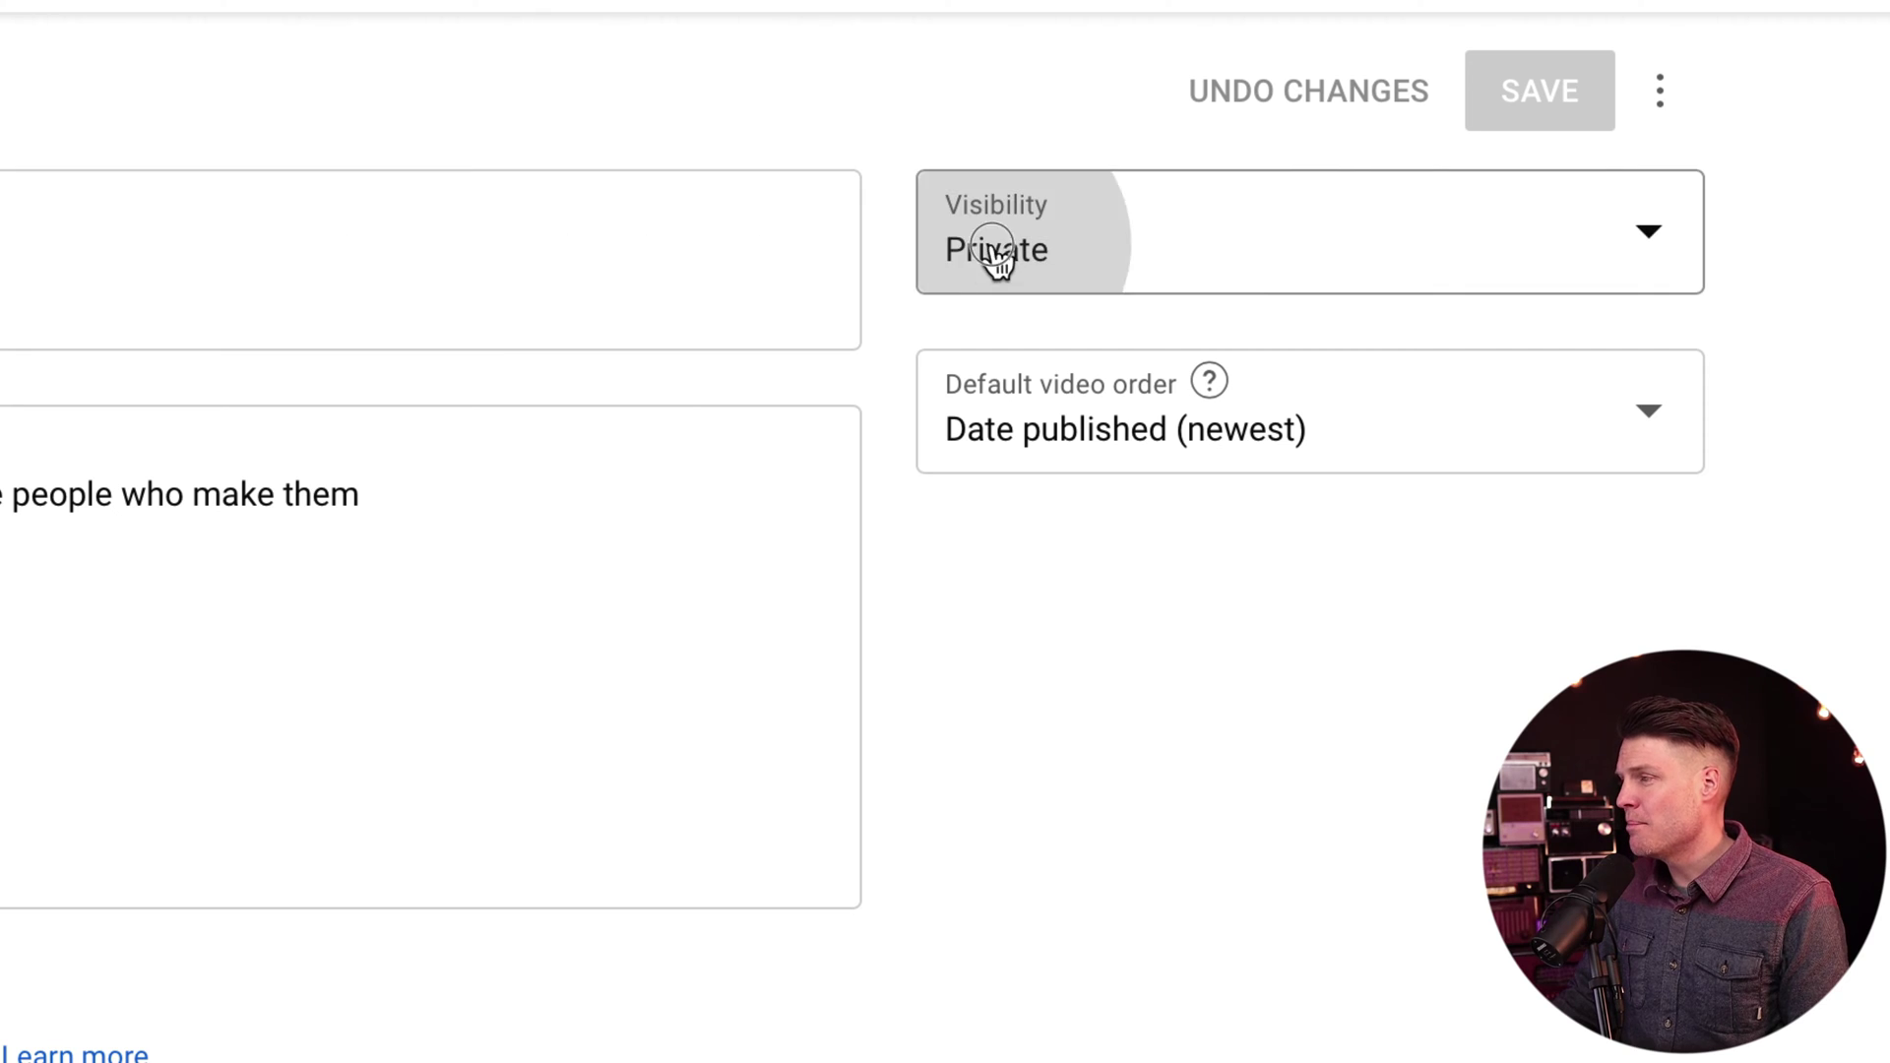
left_click(1117, 216)
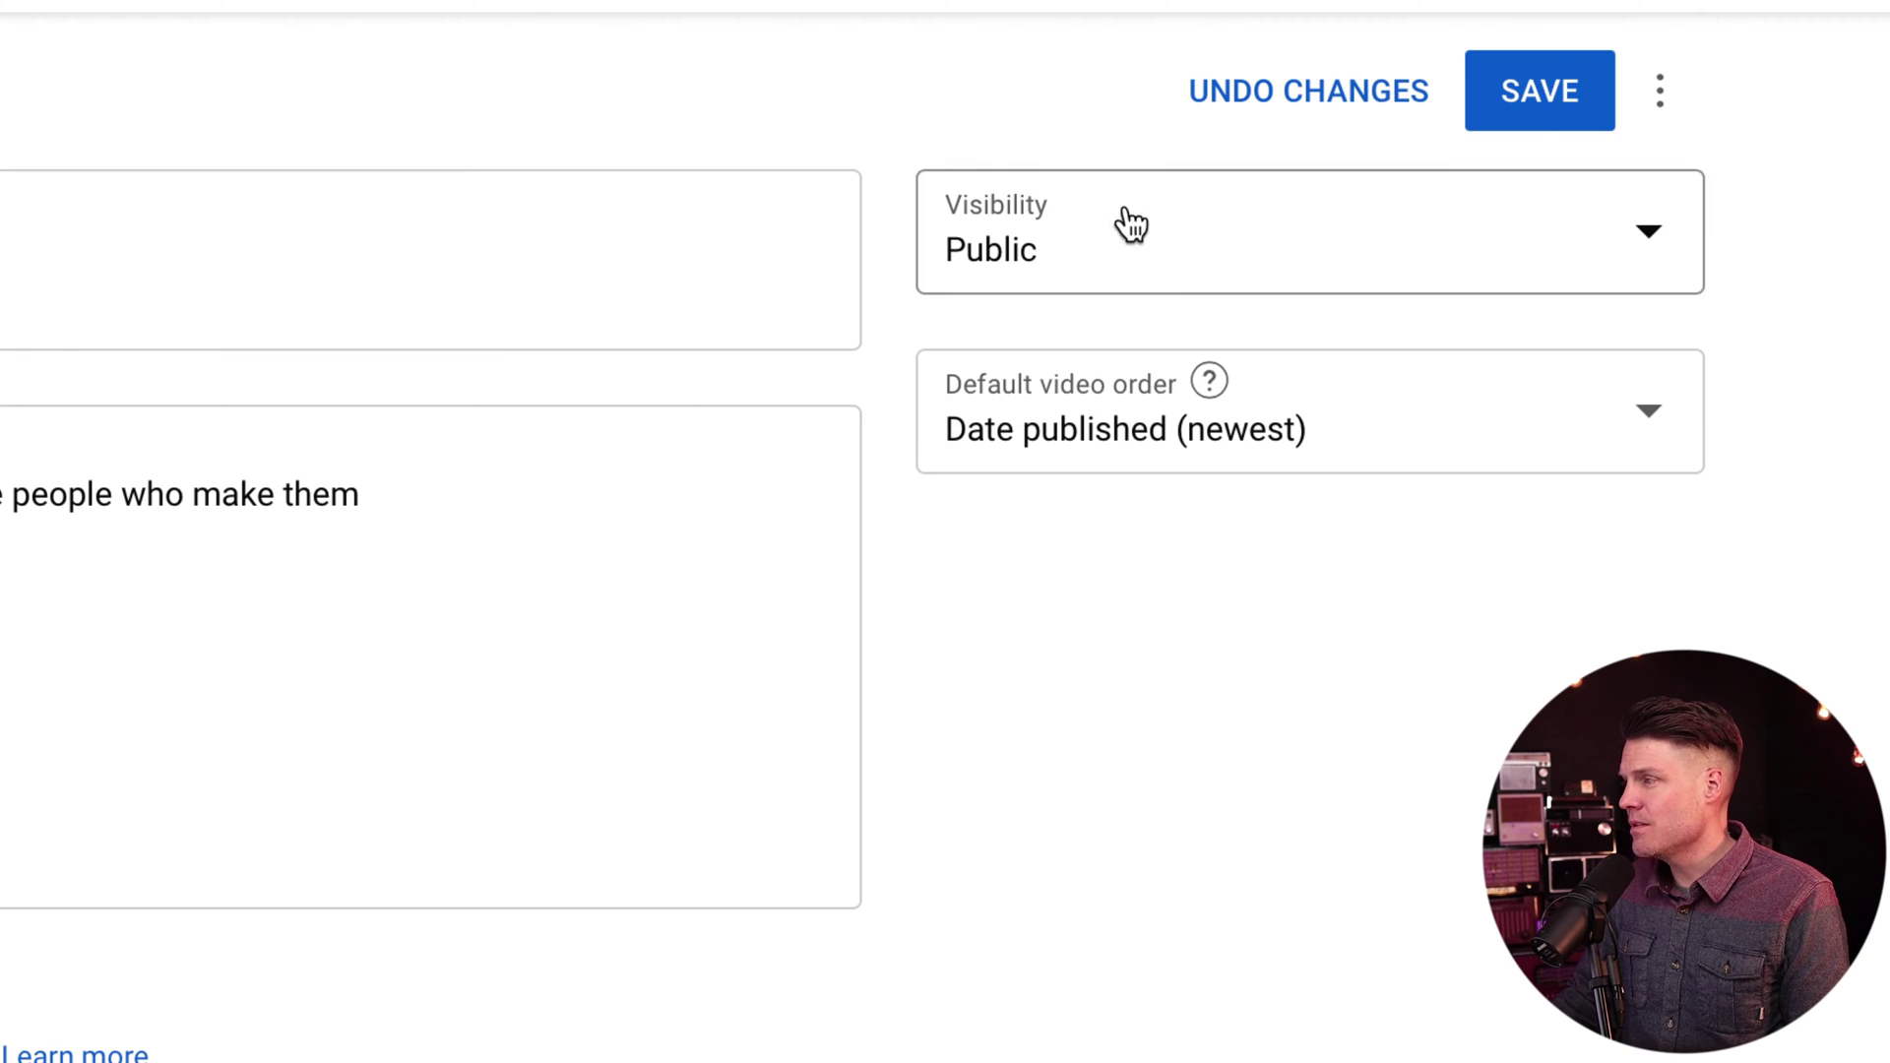
left_click(1541, 87)
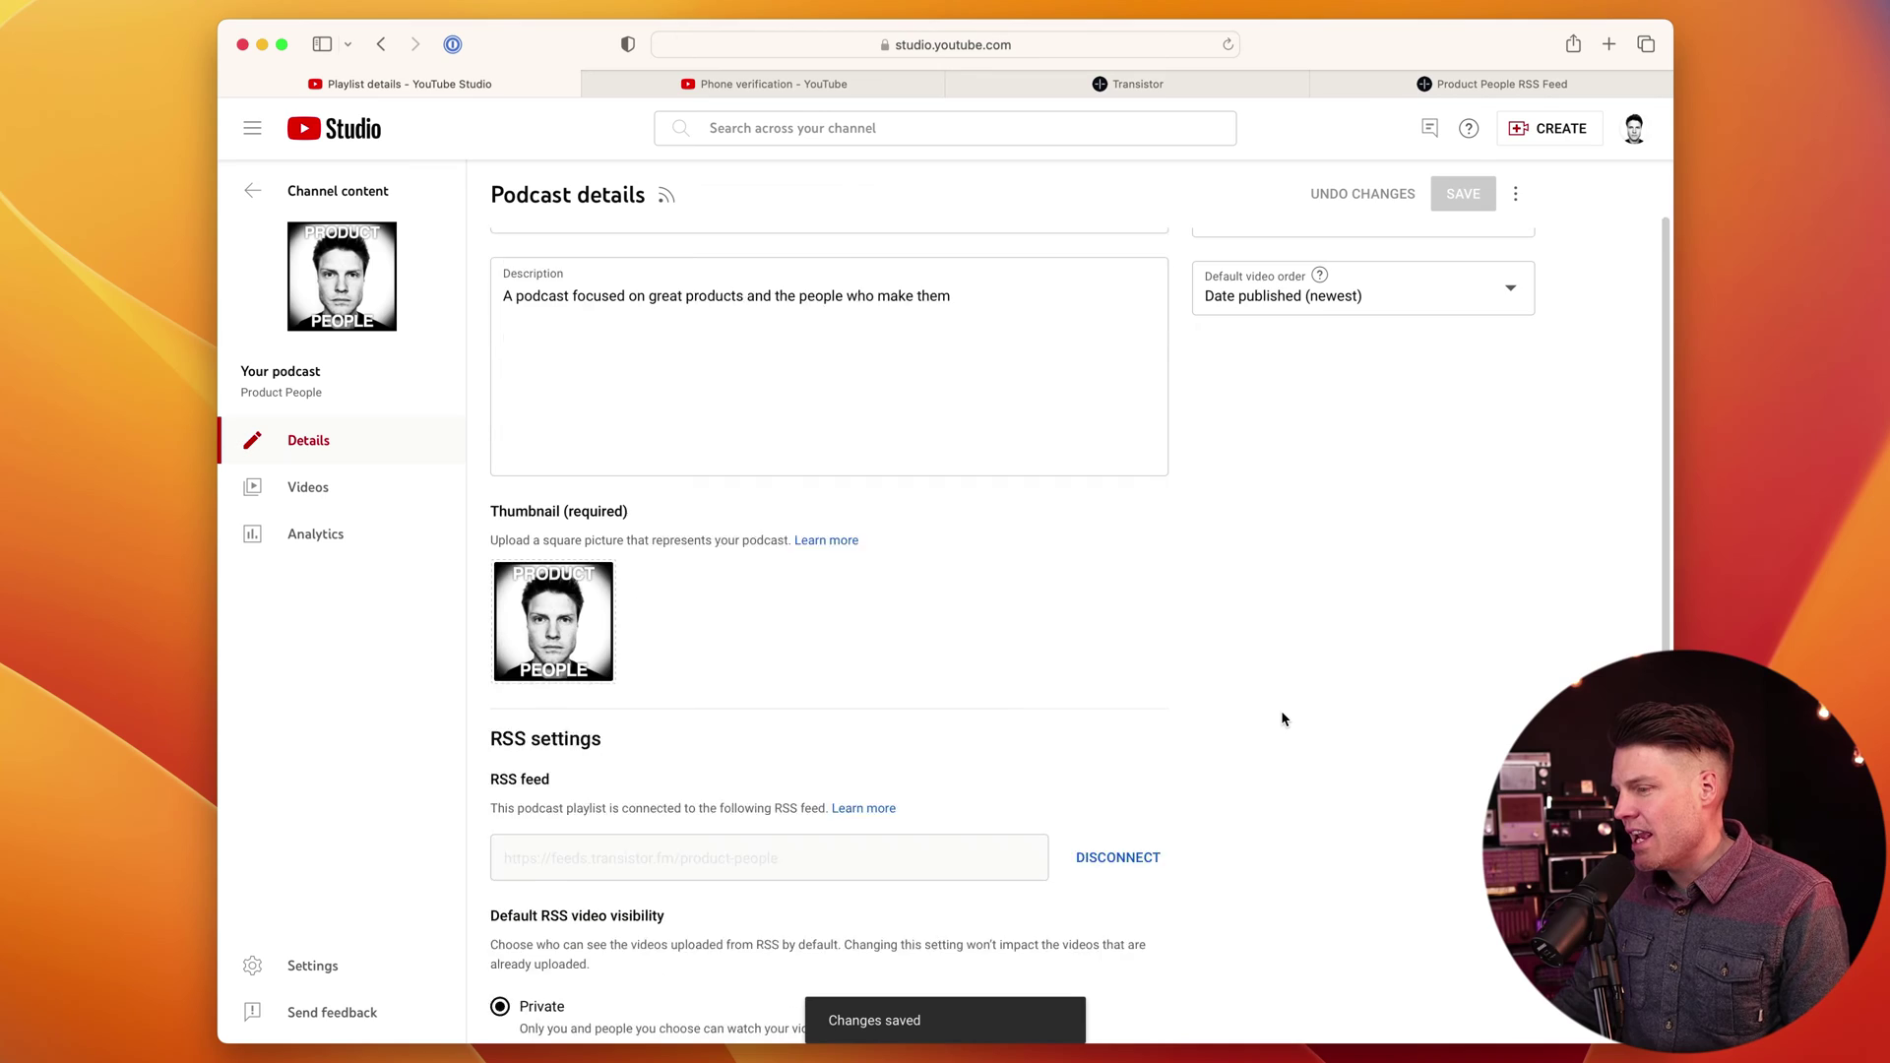
Make Public the default visibility for new RSS episodes, then show the channel's Videos list.
scroll(1280, 711, "down", 4)
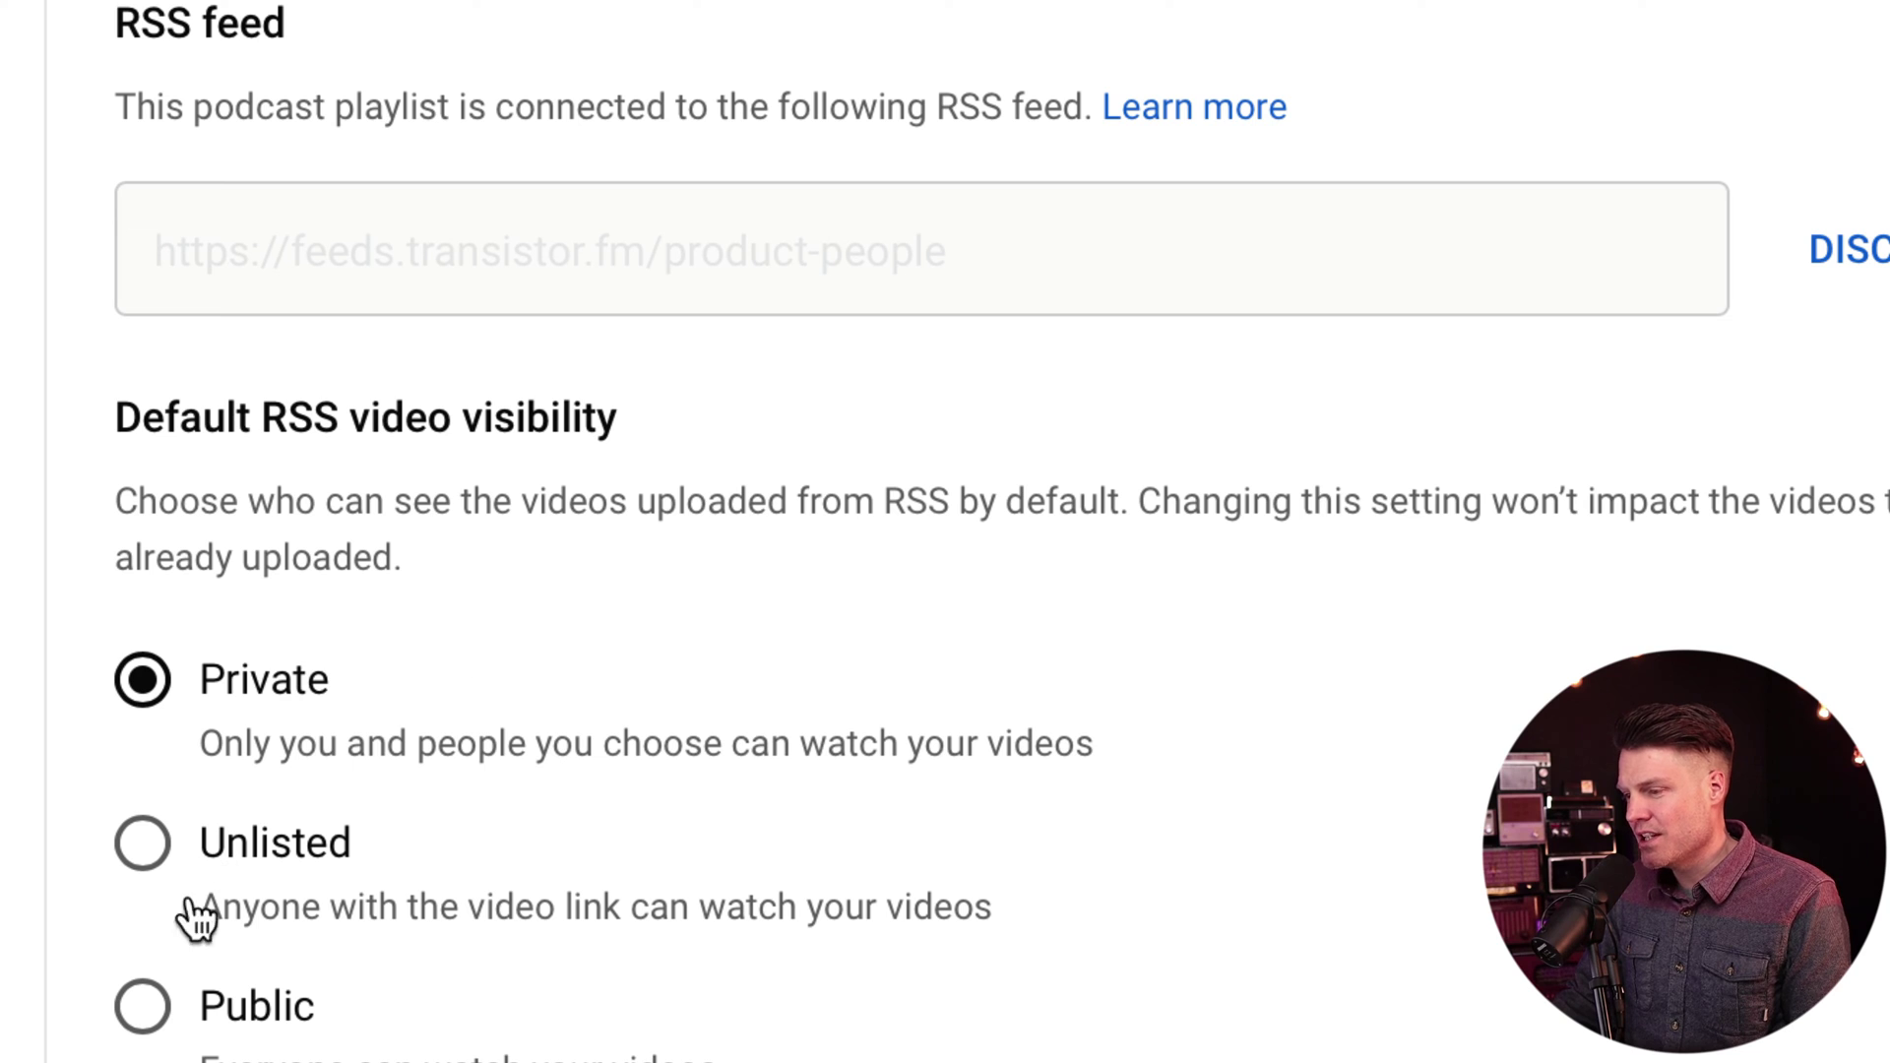
left_click(145, 1020)
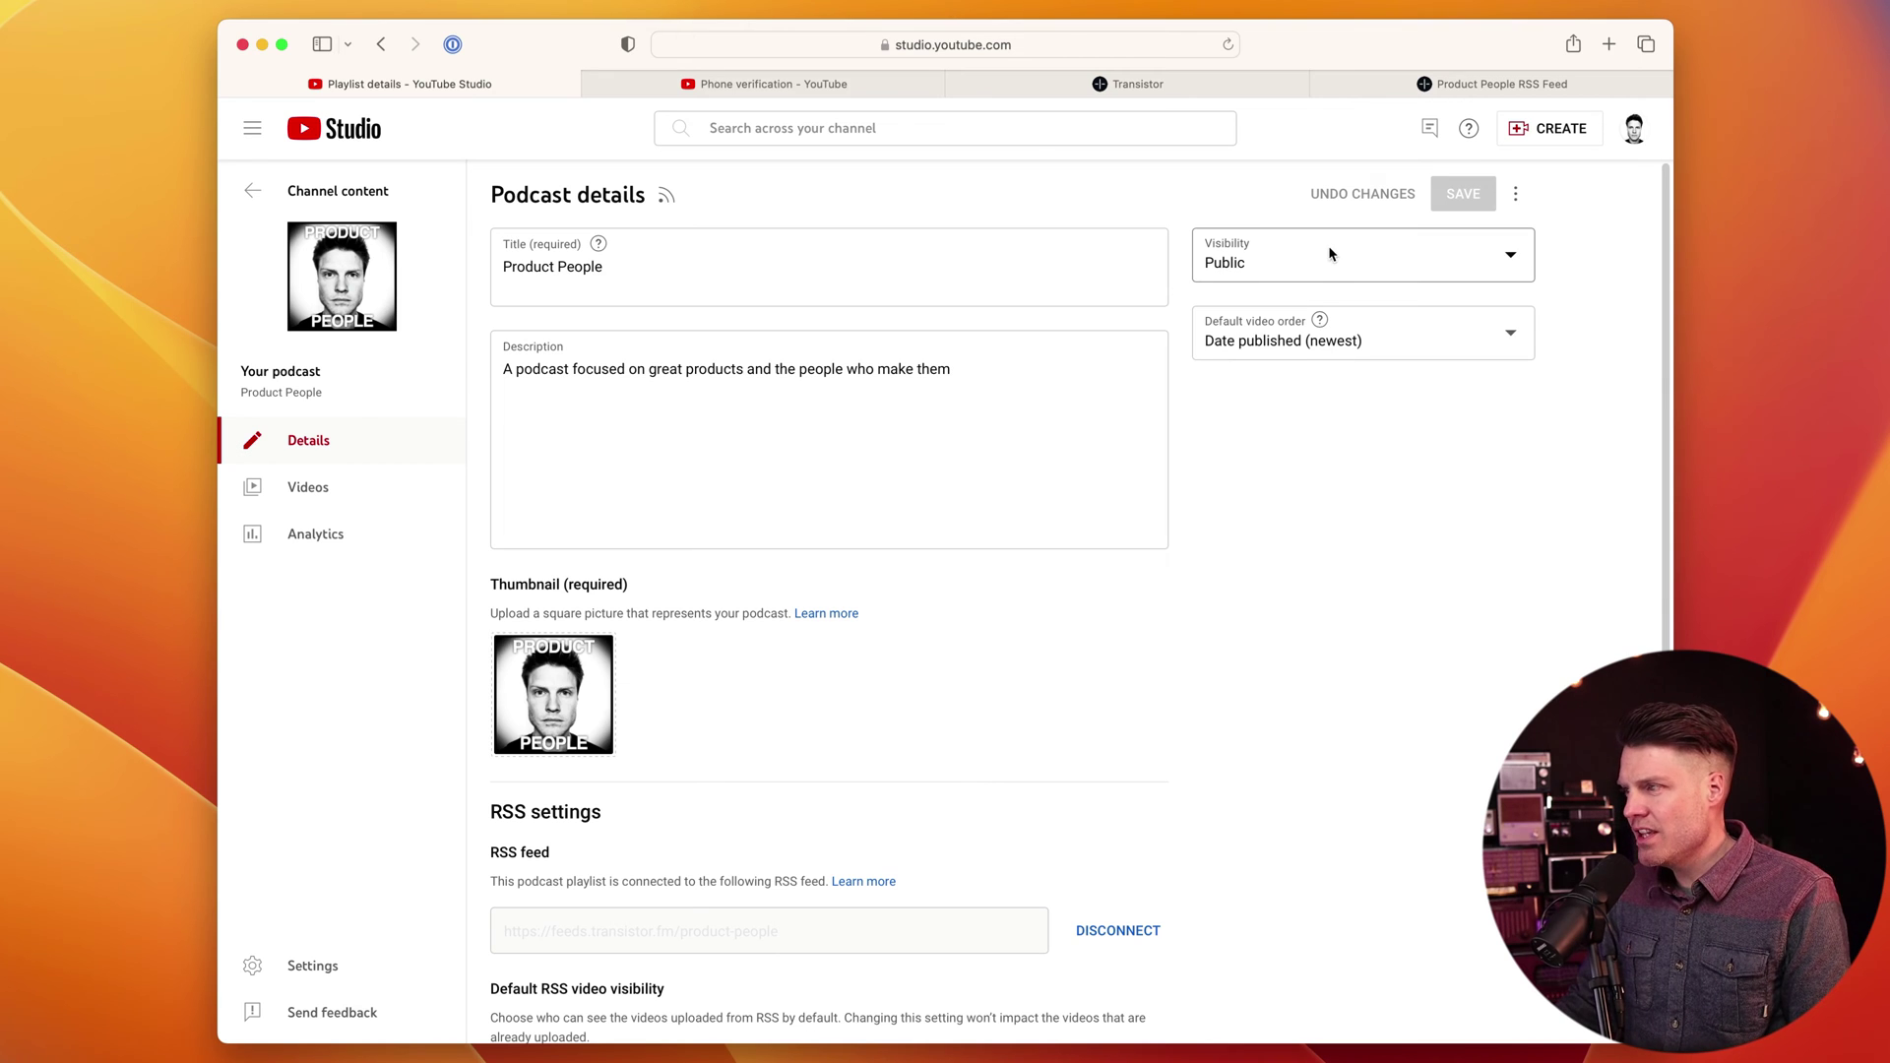
scroll(1354, 256, "down", 5)
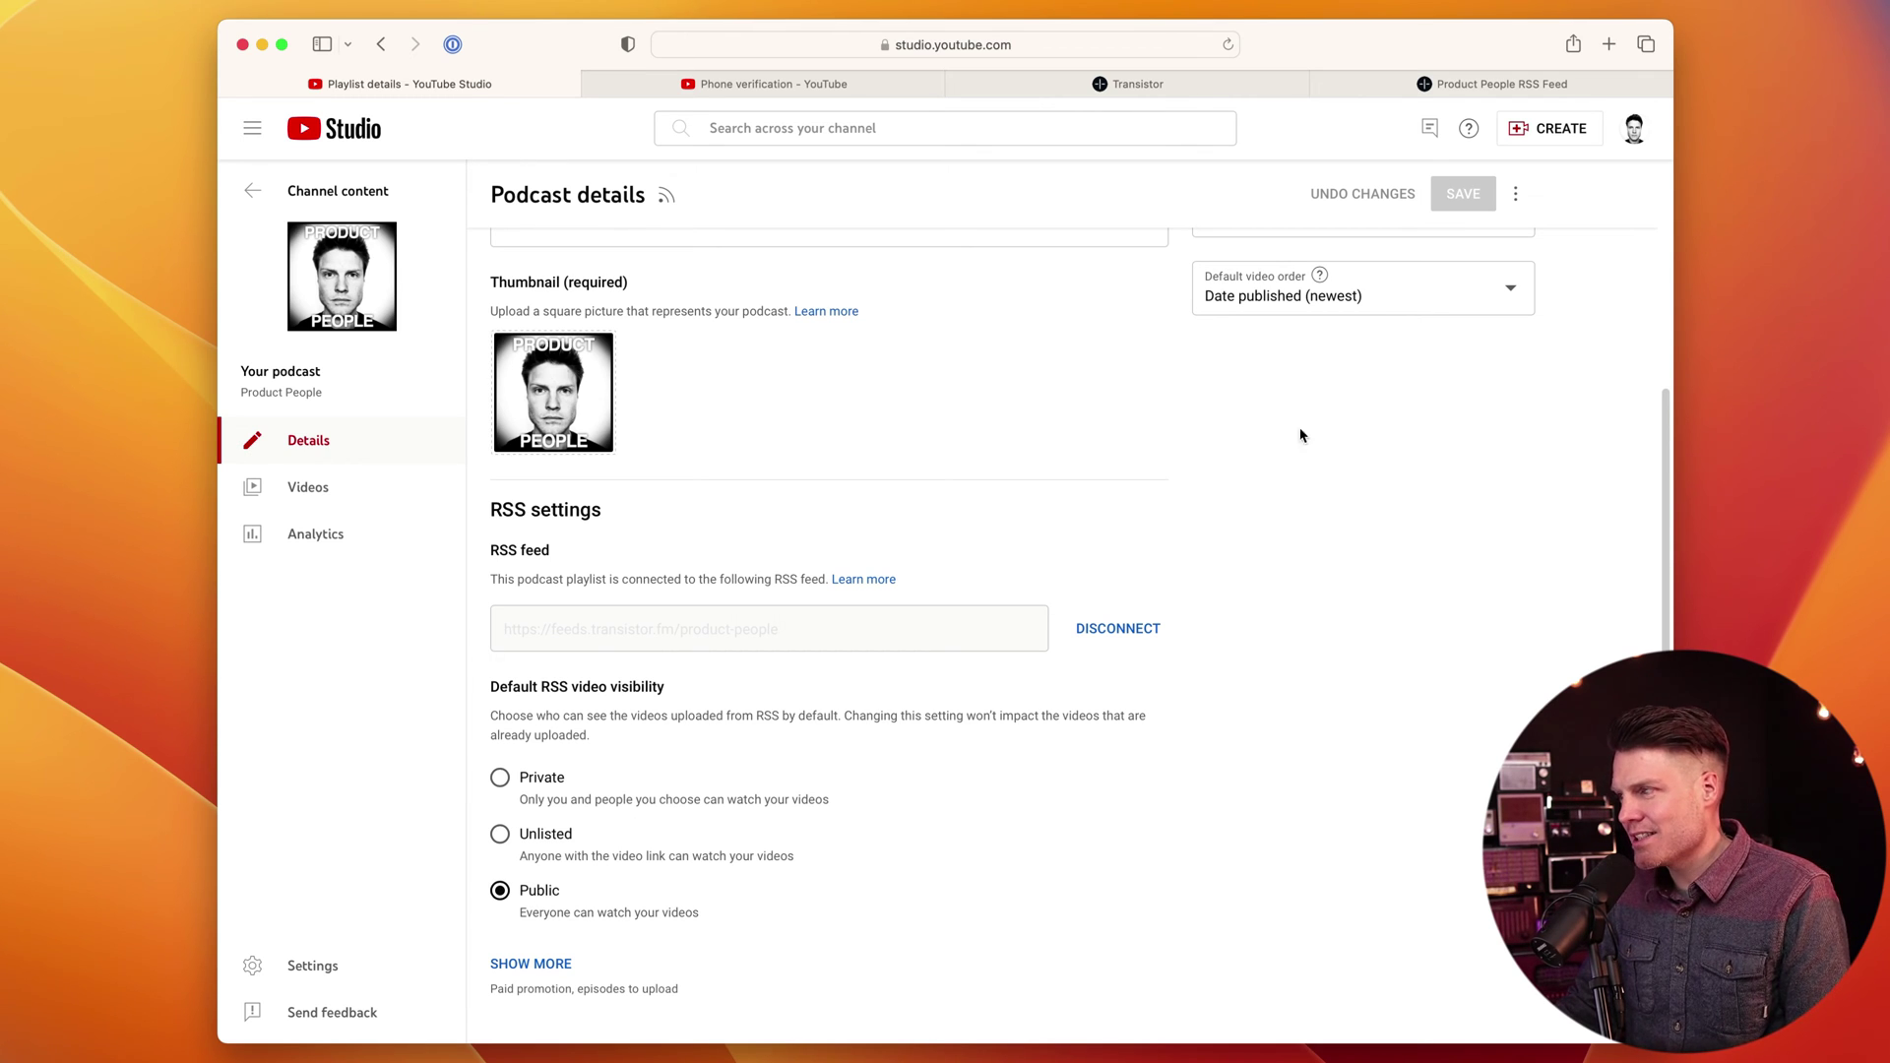
left_click(255, 194)
left_click(520, 251)
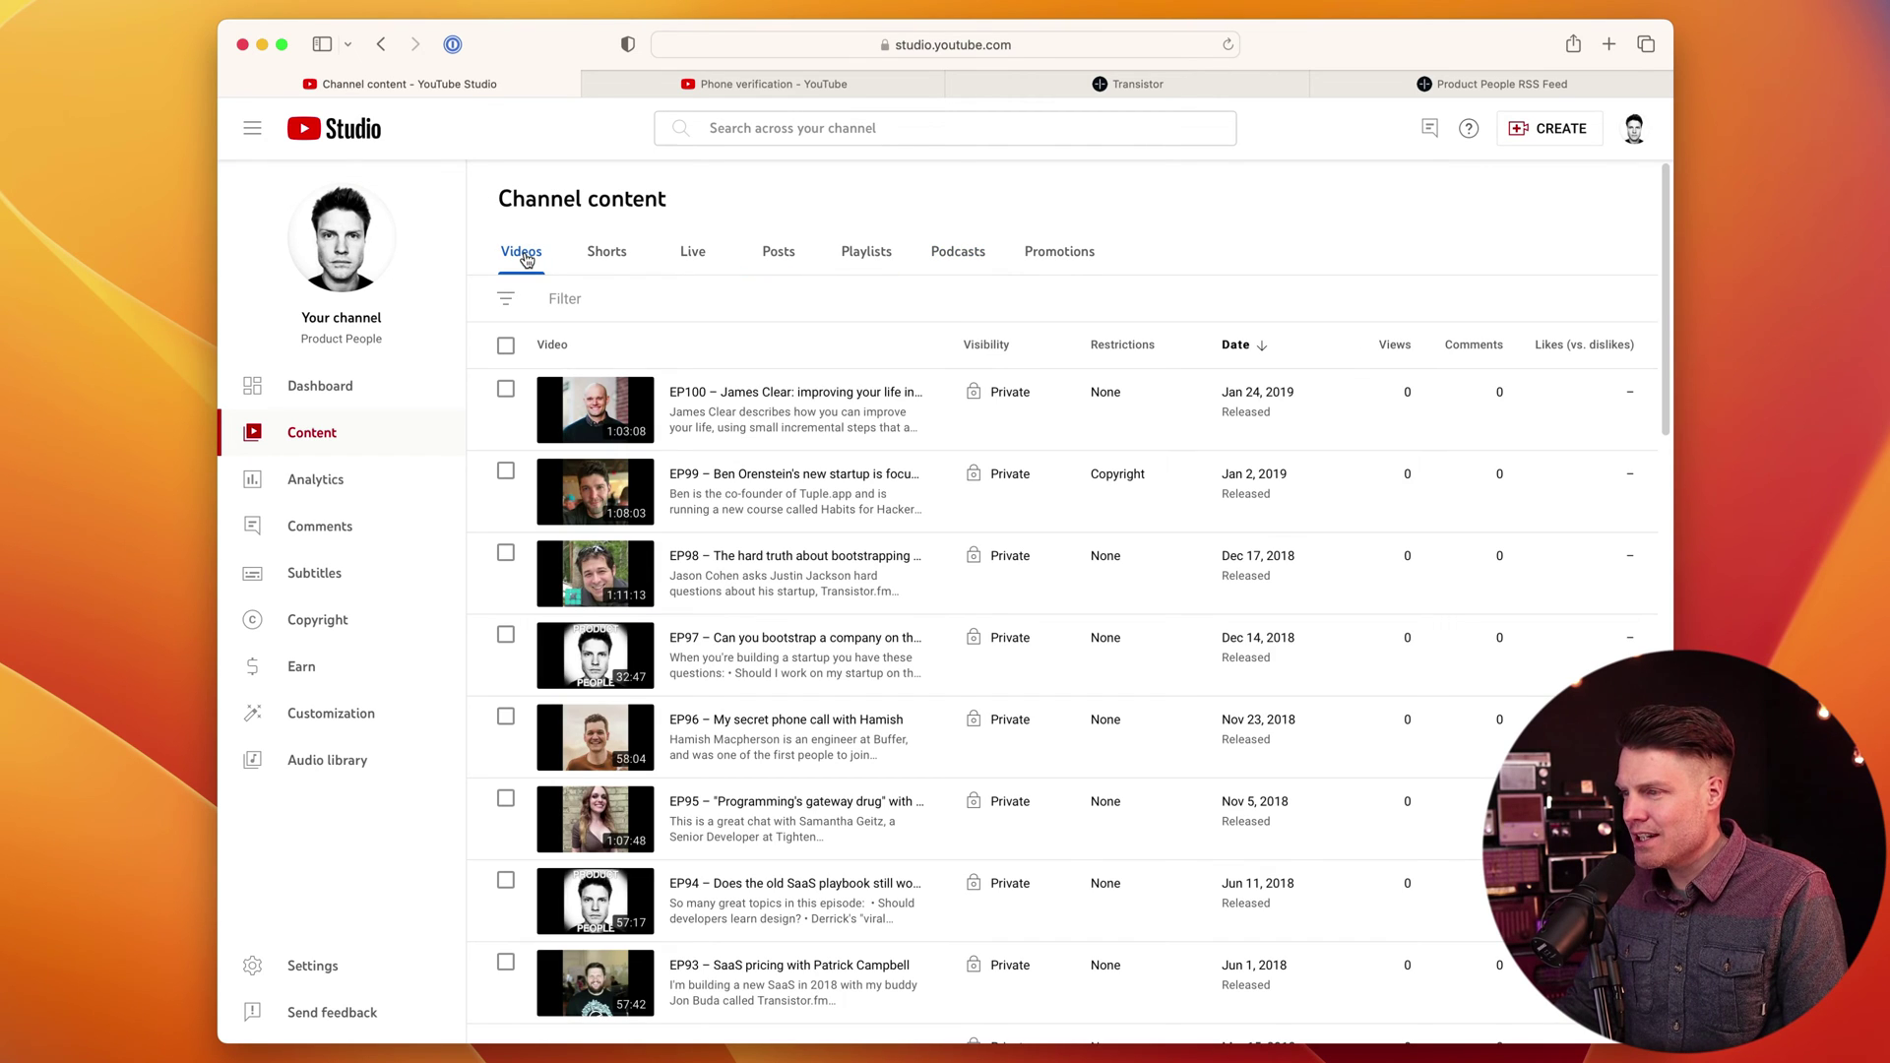
Select all channel videos and bulk-set their visibility to Public, acknowledging and confirming the update.
left_click(505, 345)
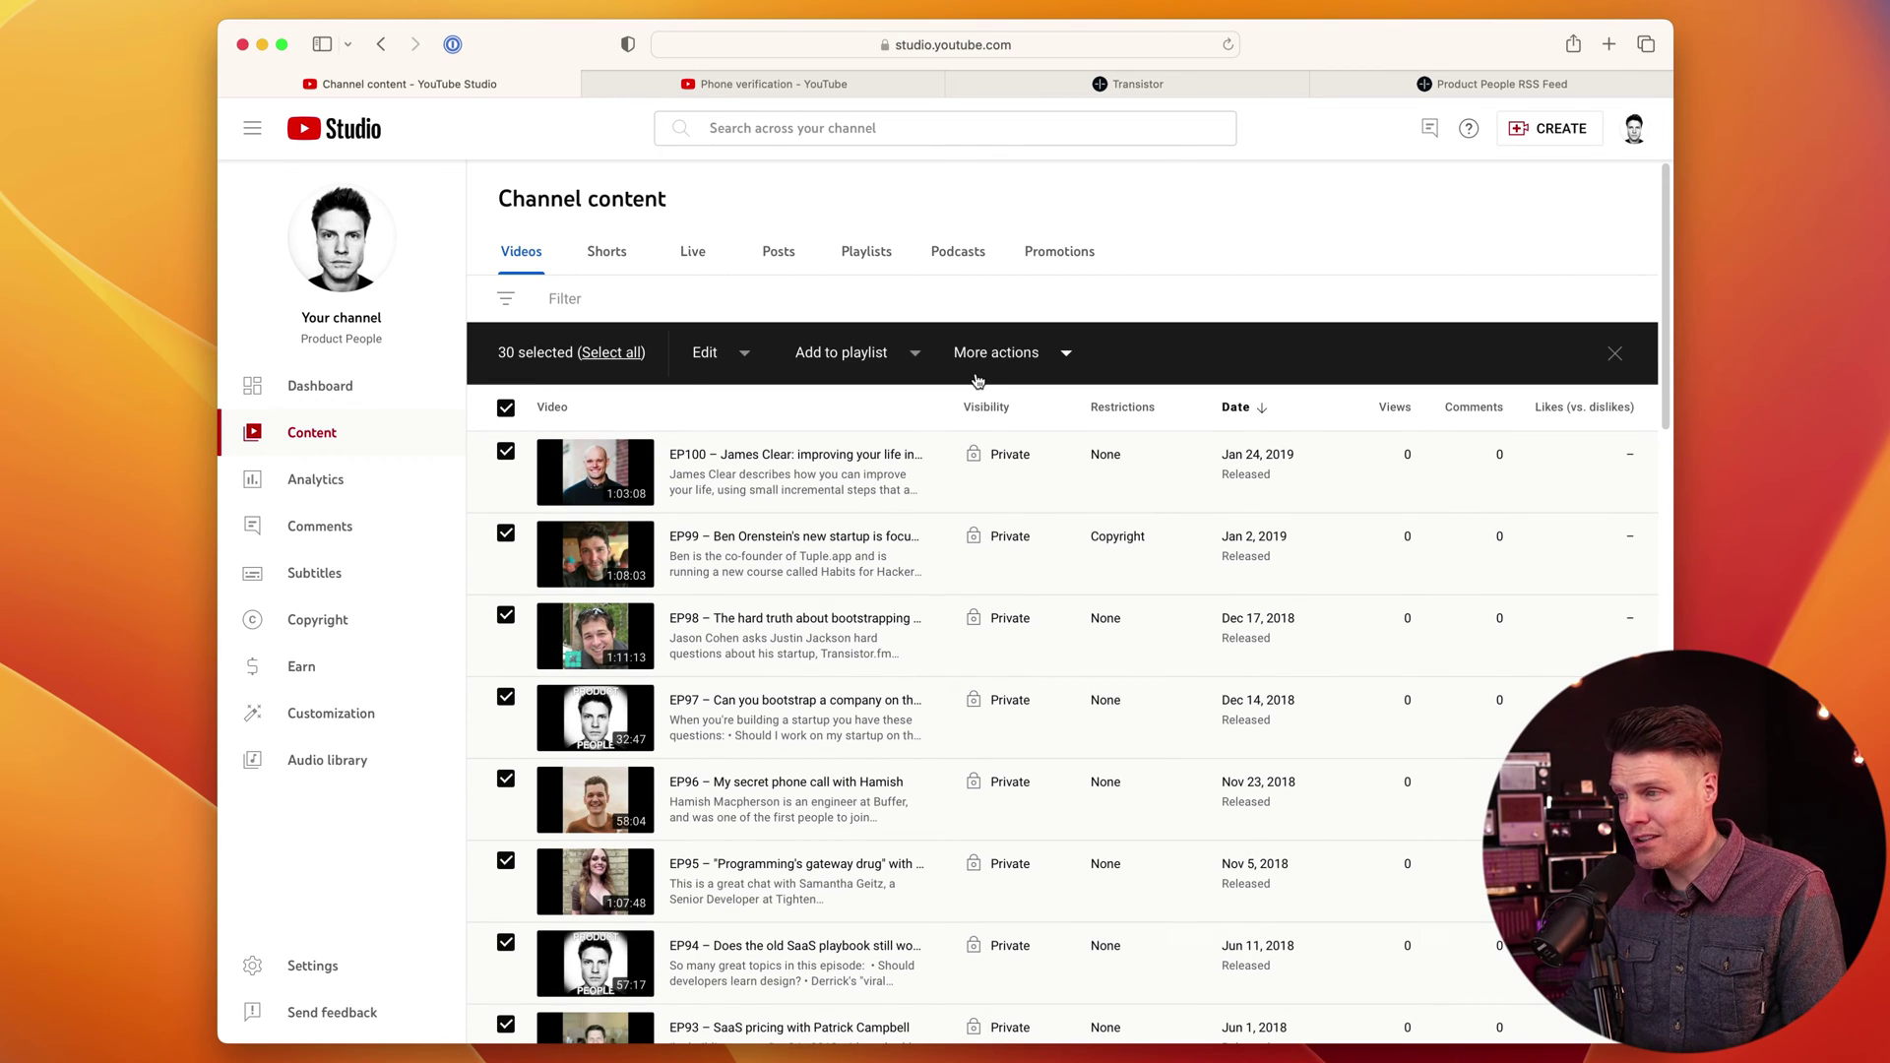
left_click(630, 356)
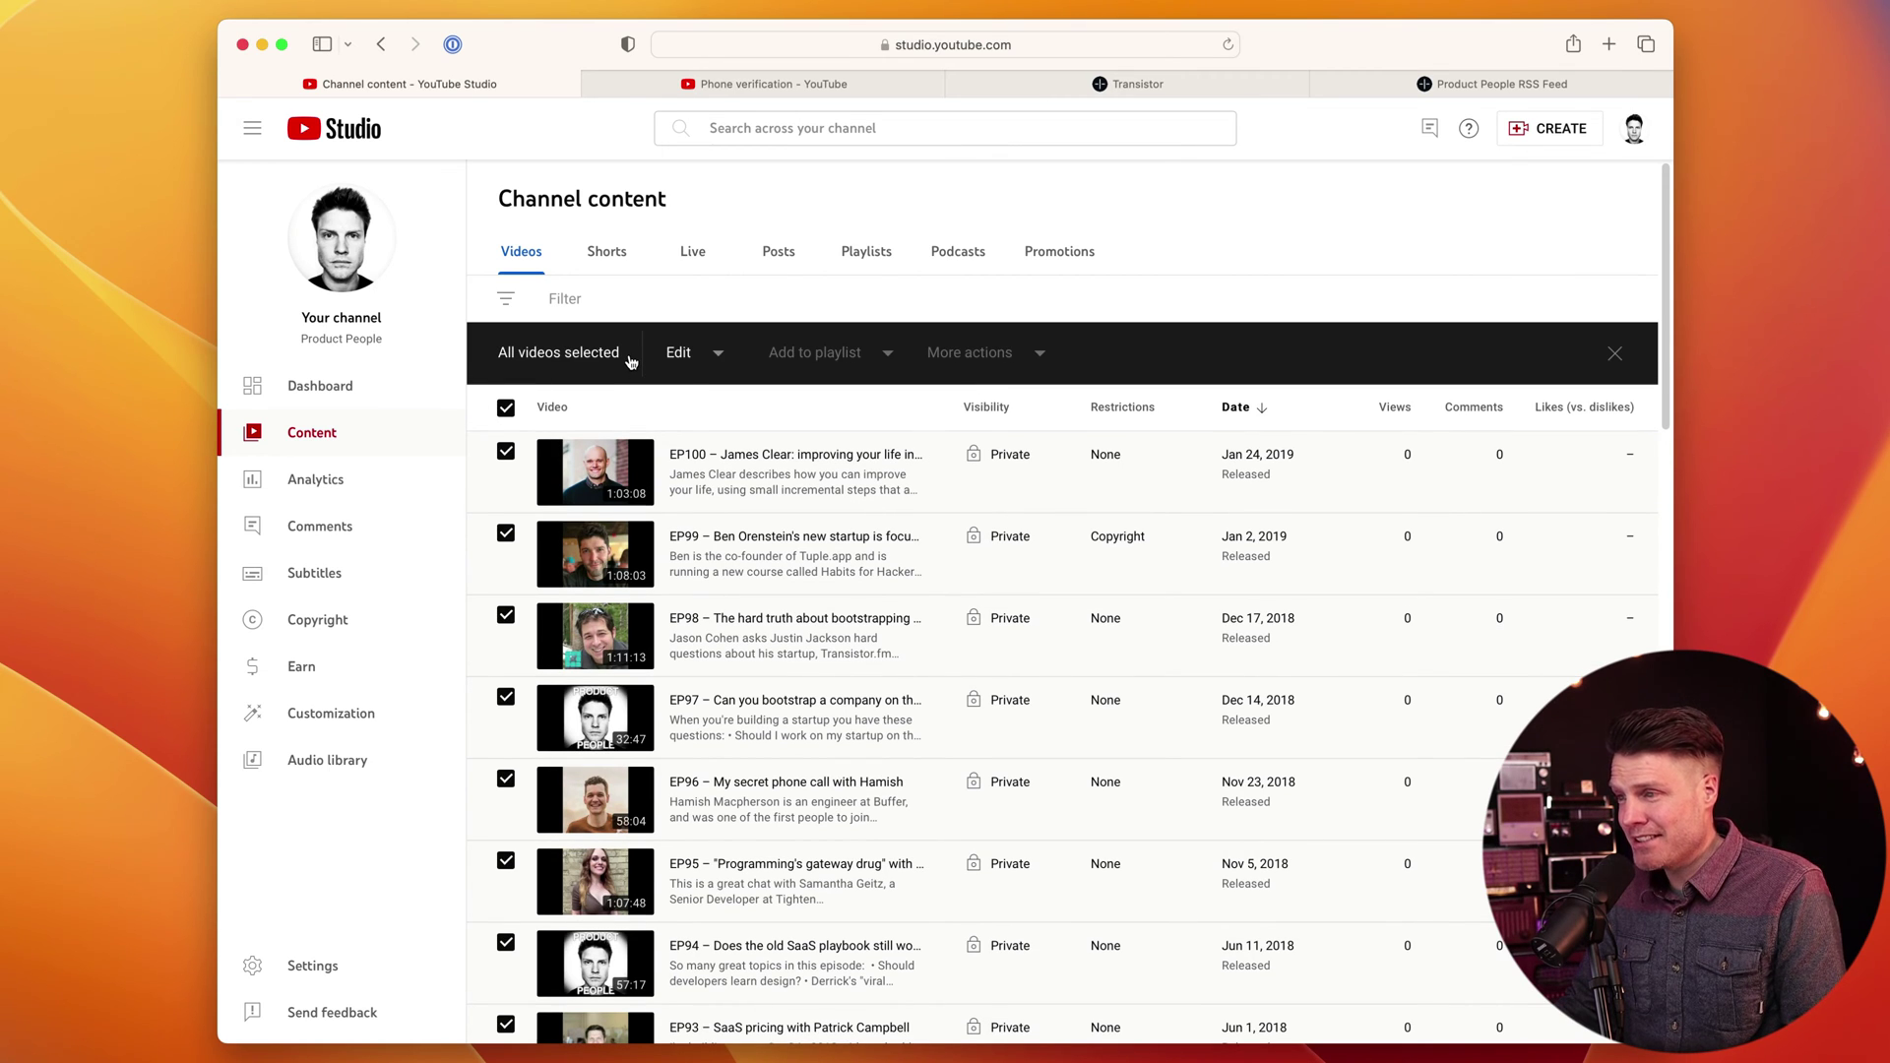
left_click(719, 356)
left_click(717, 446)
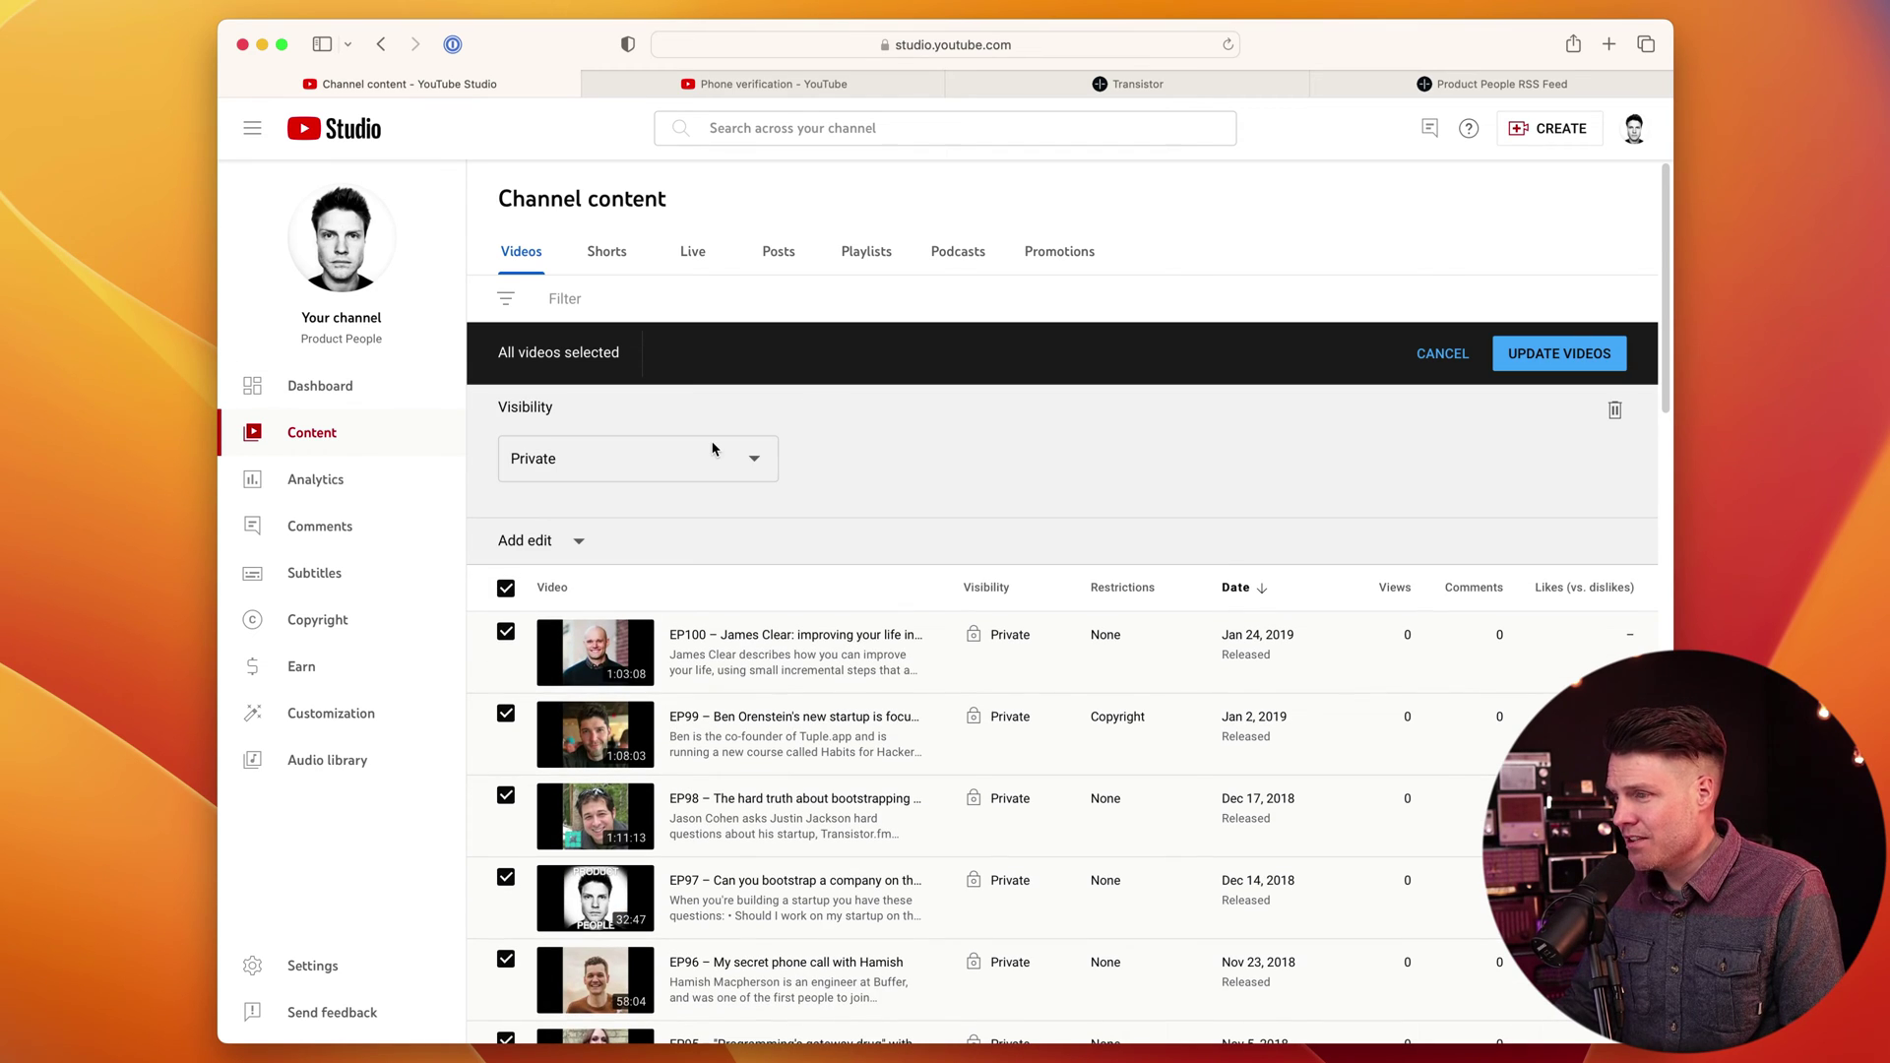
left_click(758, 462)
left_click(670, 467)
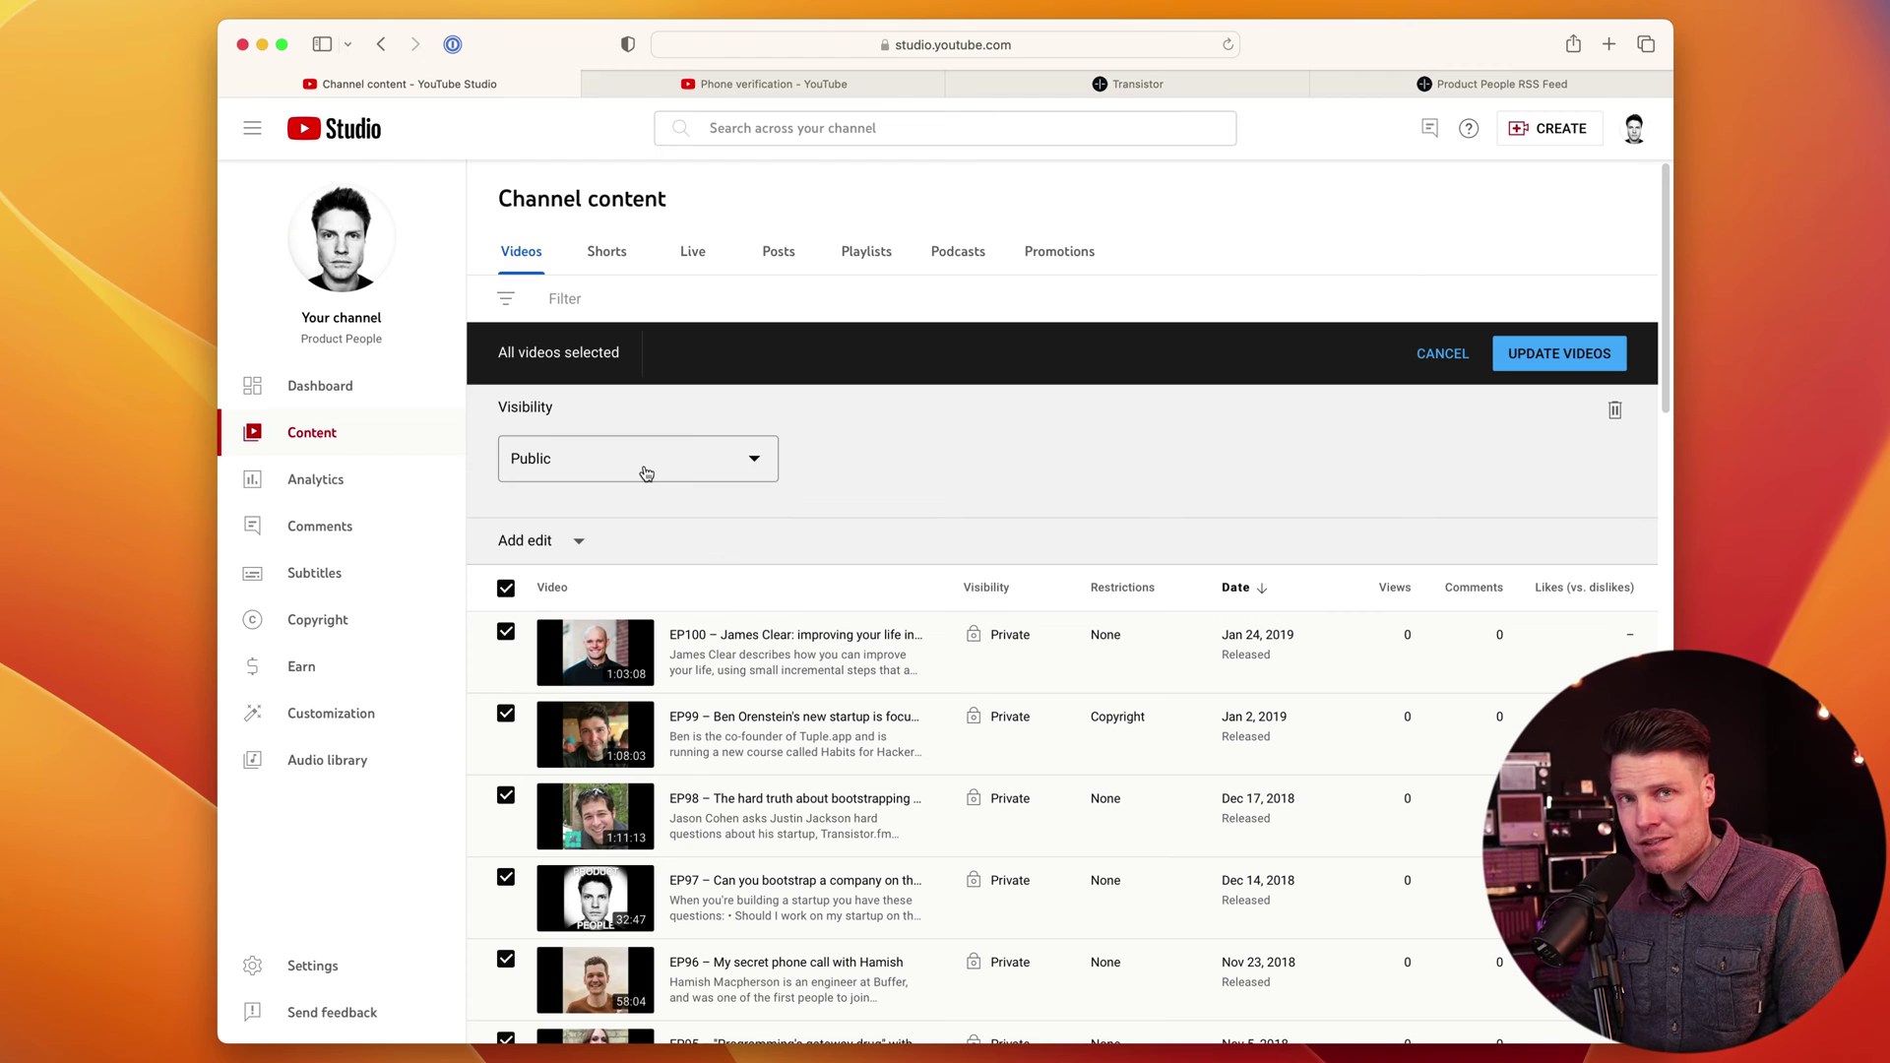
left_click(1582, 359)
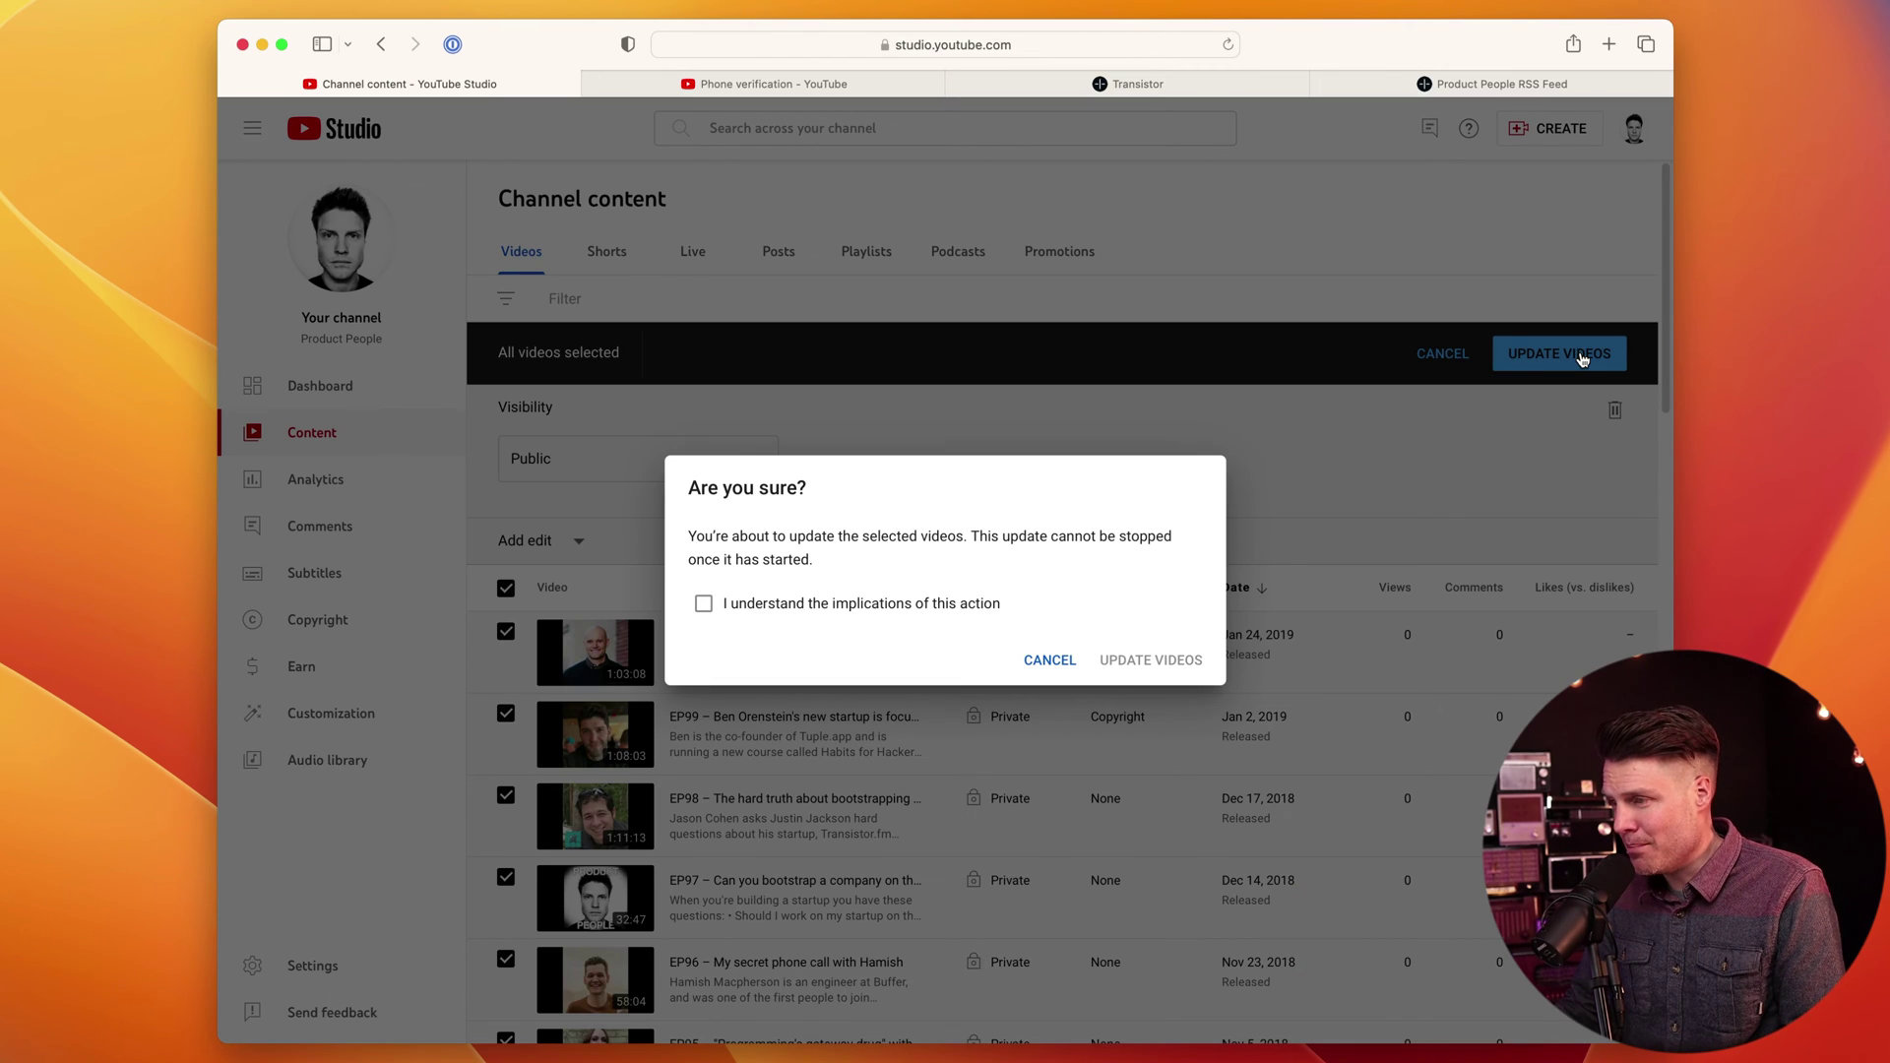
left_click(884, 603)
left_click(1150, 661)
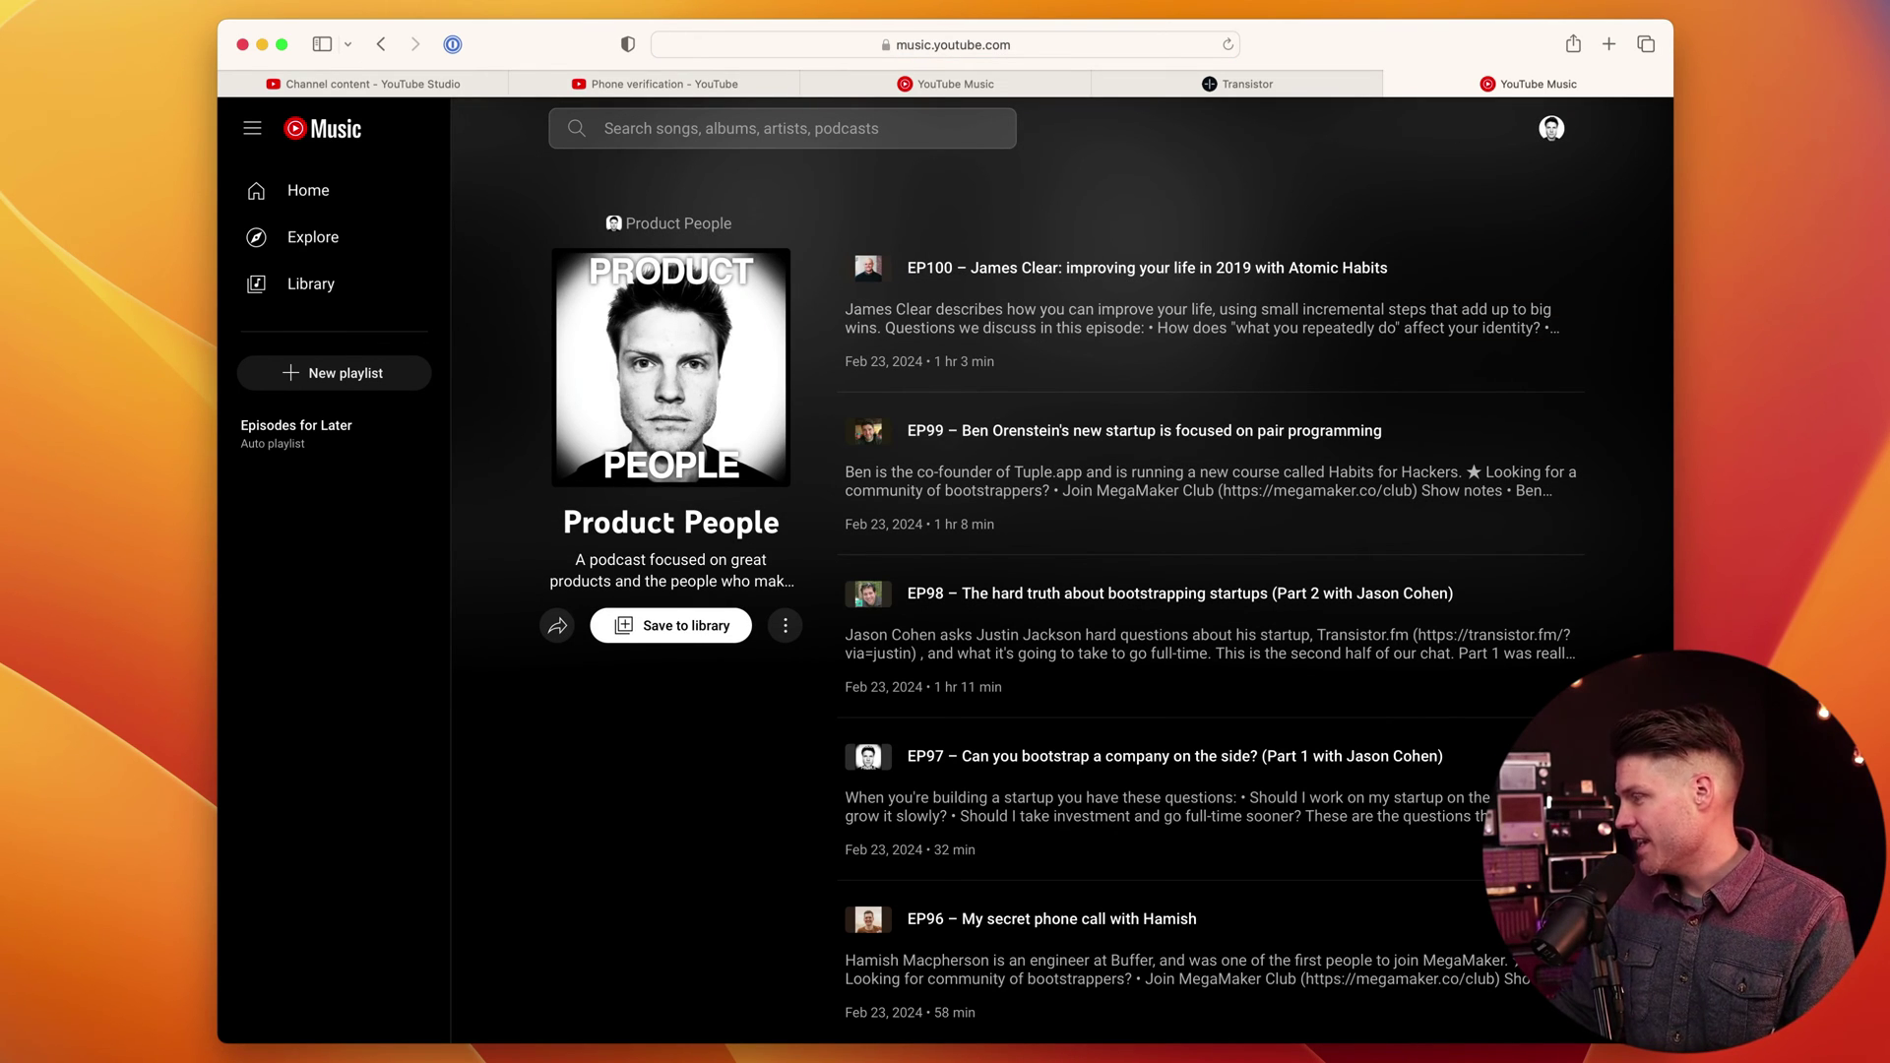
Play the Product People EP100 episode on YouTube Music, then pause it.
left_click(980, 268)
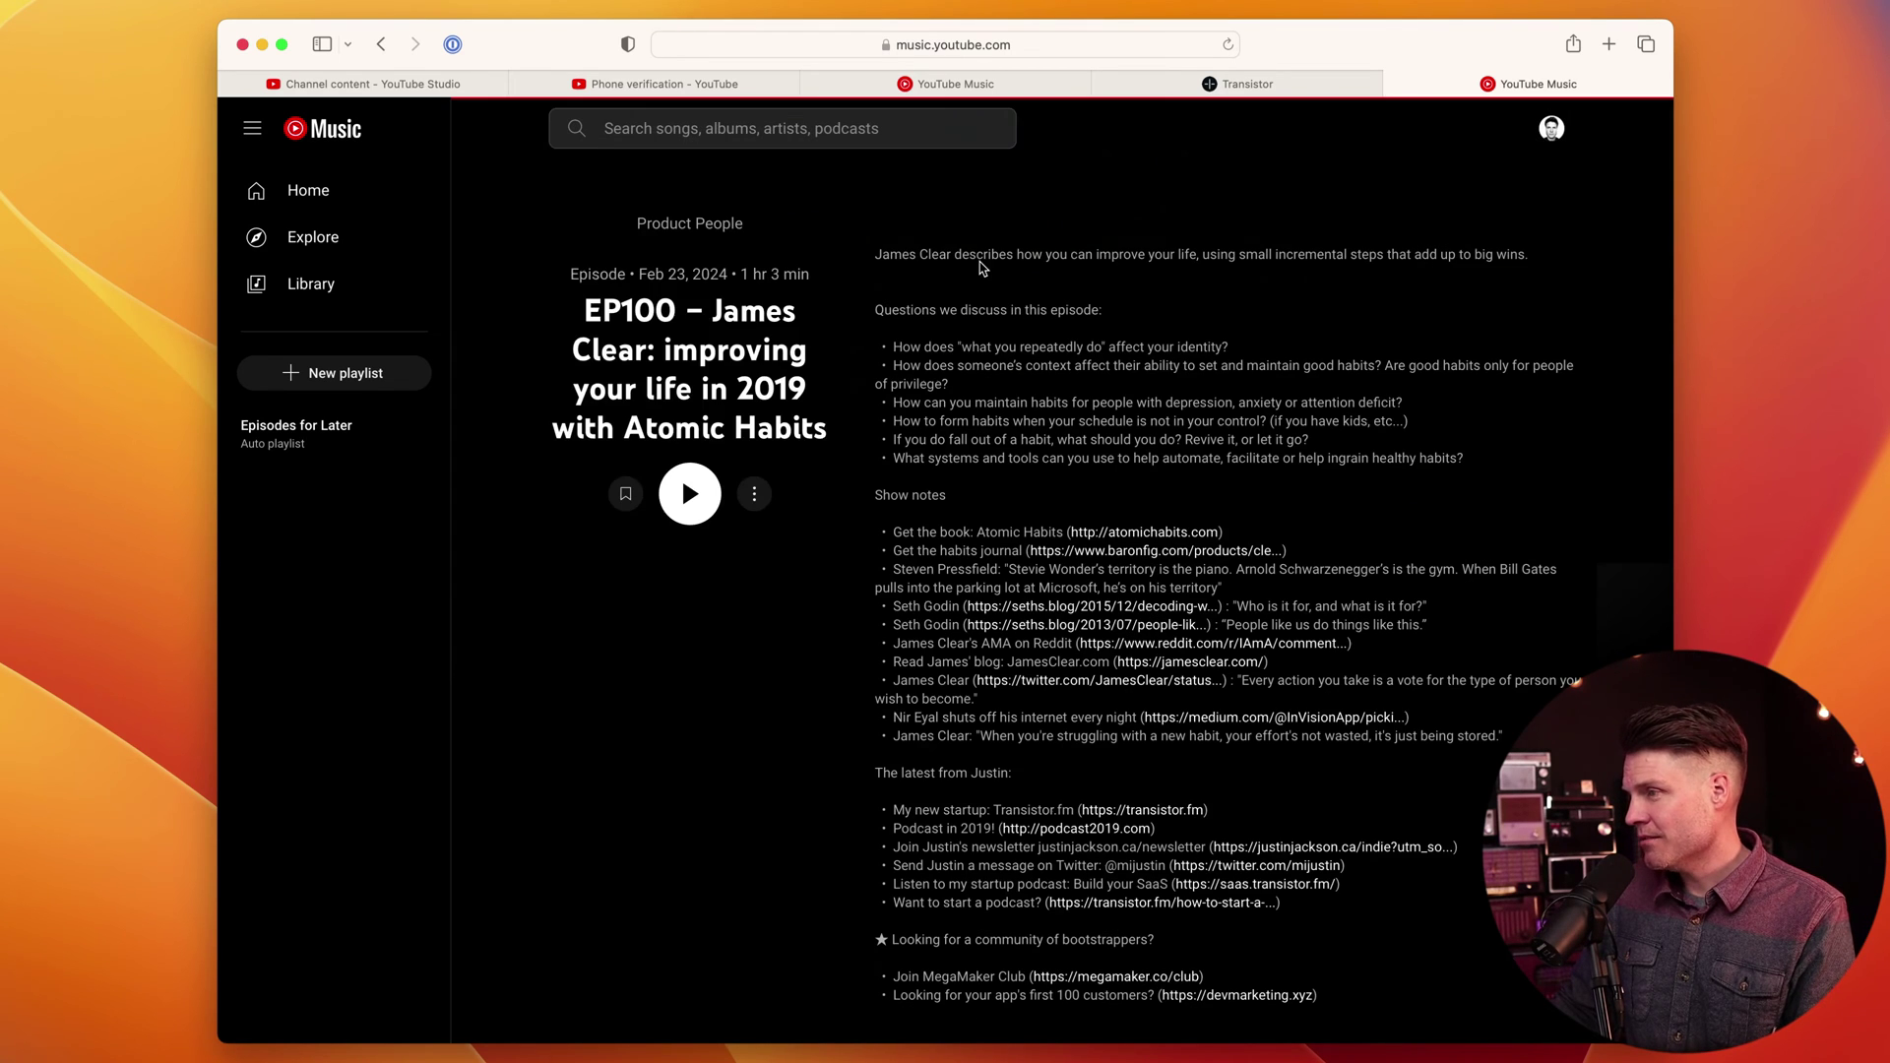
left_click(686, 640)
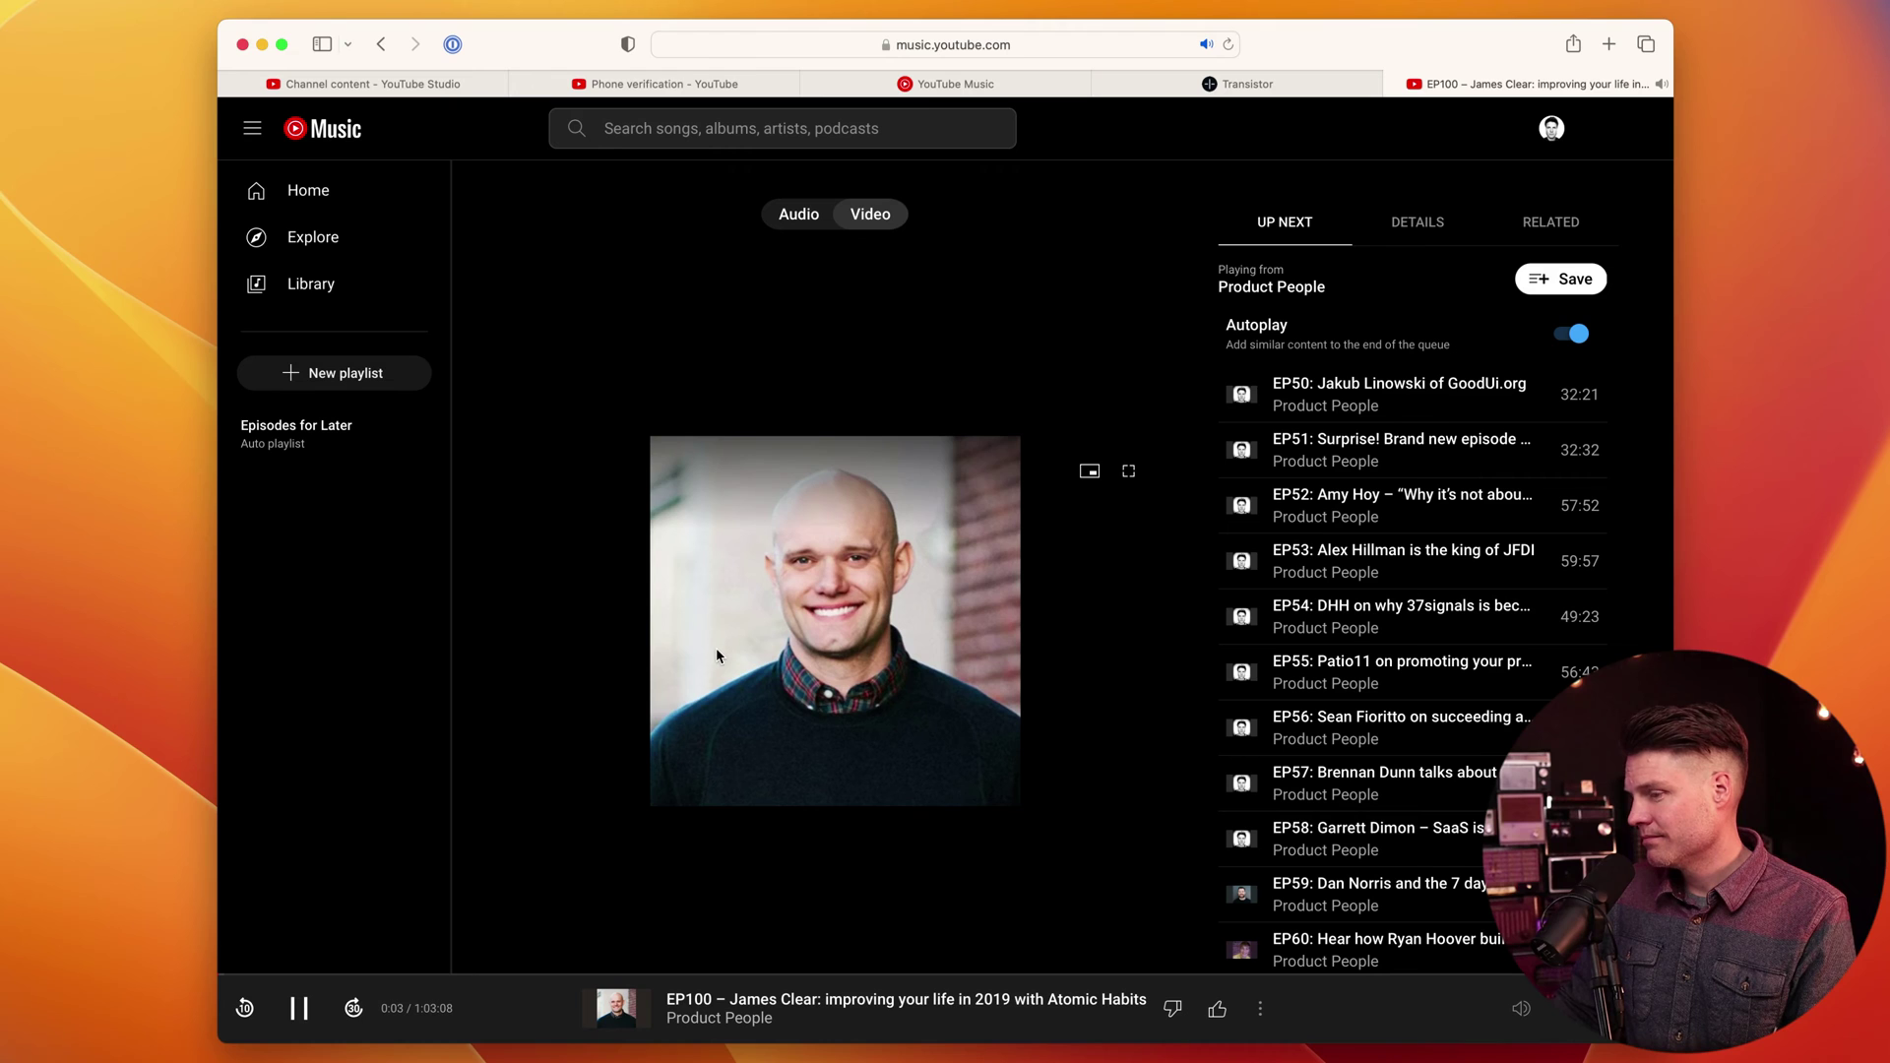
left_click(299, 1008)
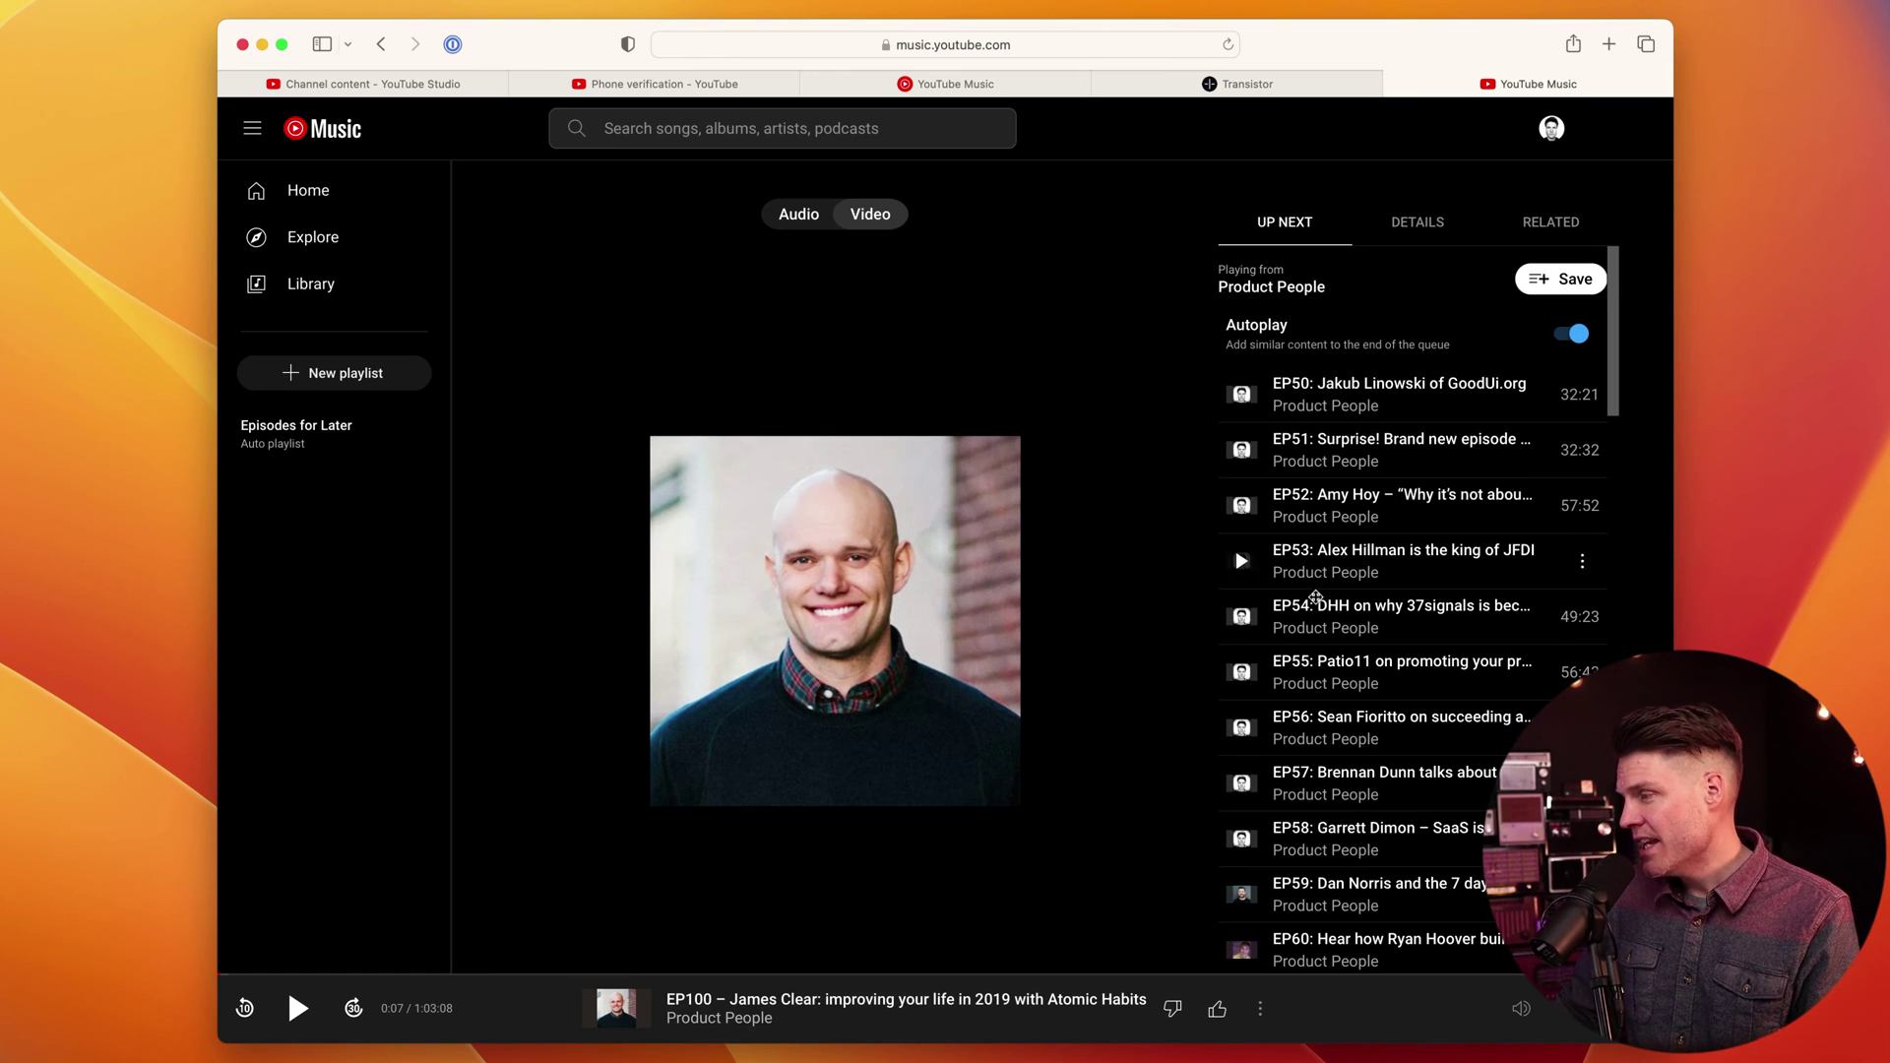
scroll(1317, 723, "down", 2)
scroll(1317, 723, "down", 1)
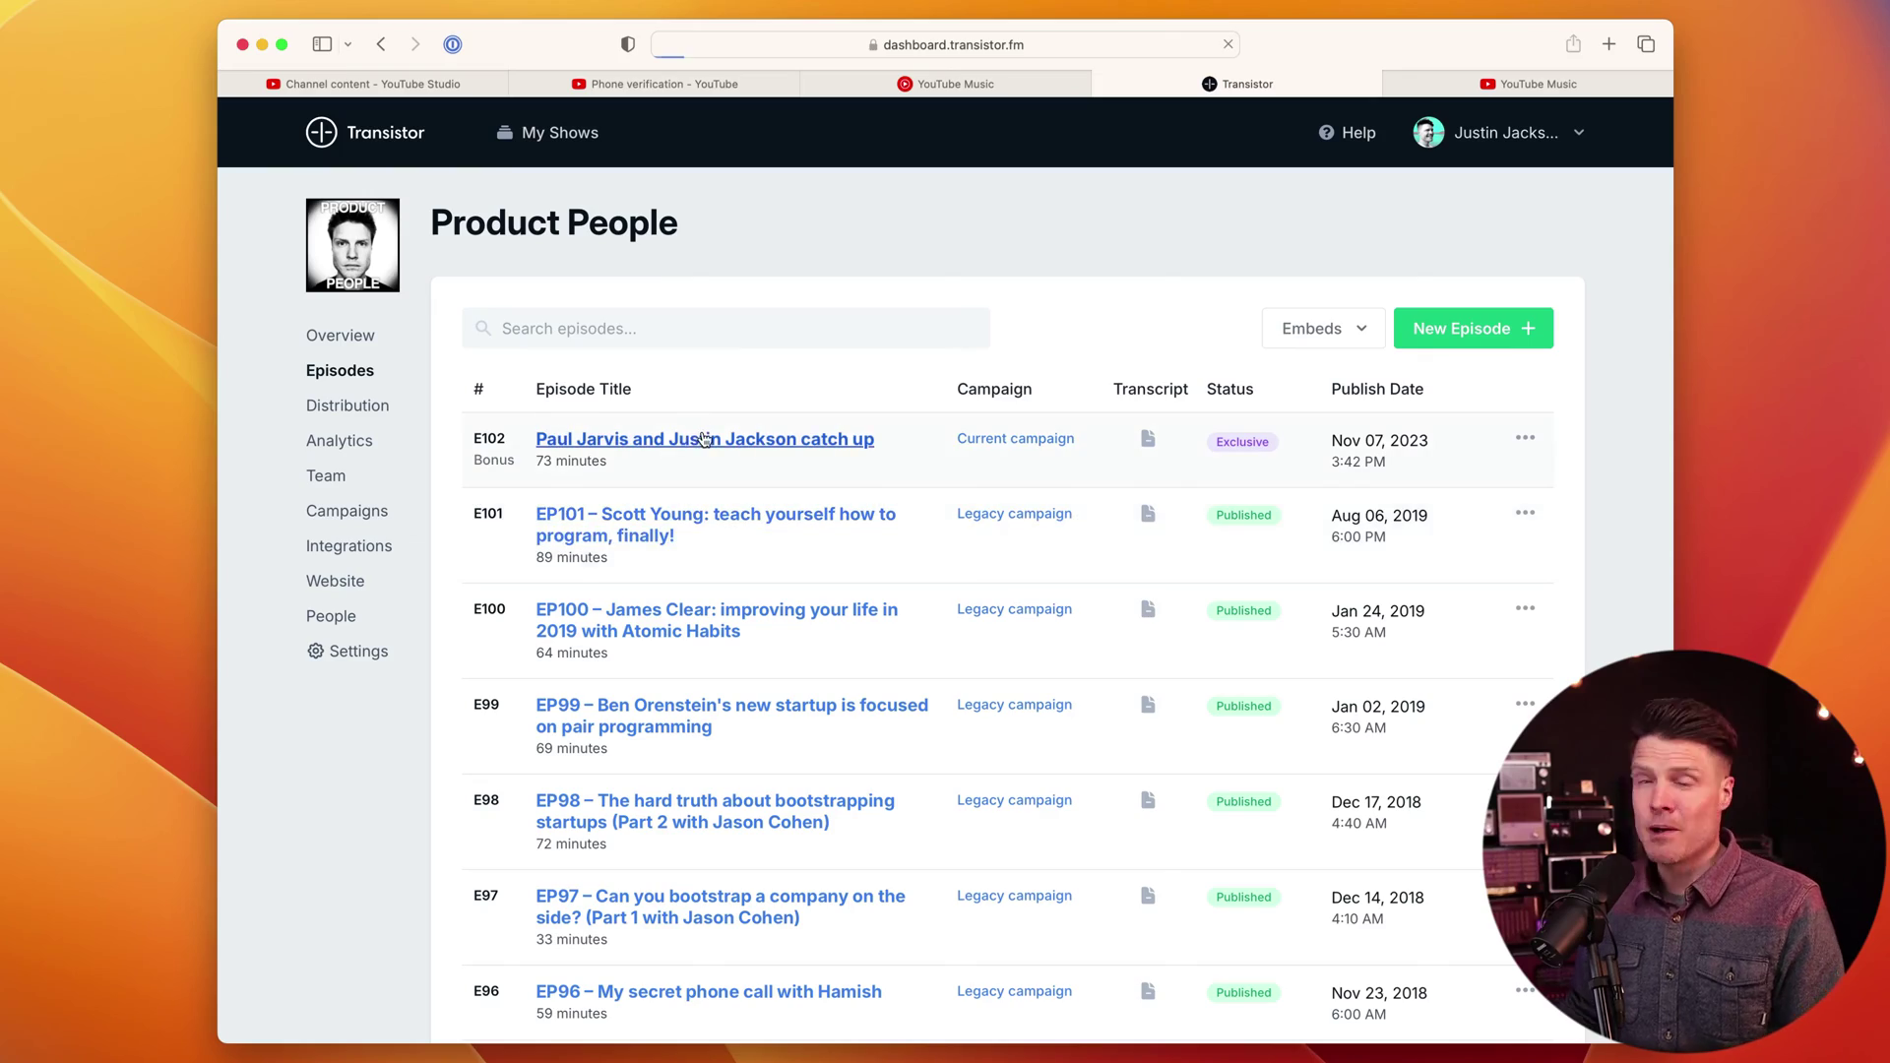
Open bonus episode E102, cancel replacing its audio file, then go to the Campaigns list.
left_click(689, 444)
scroll(852, 606, "down", 3)
scroll(852, 605, "down", 3)
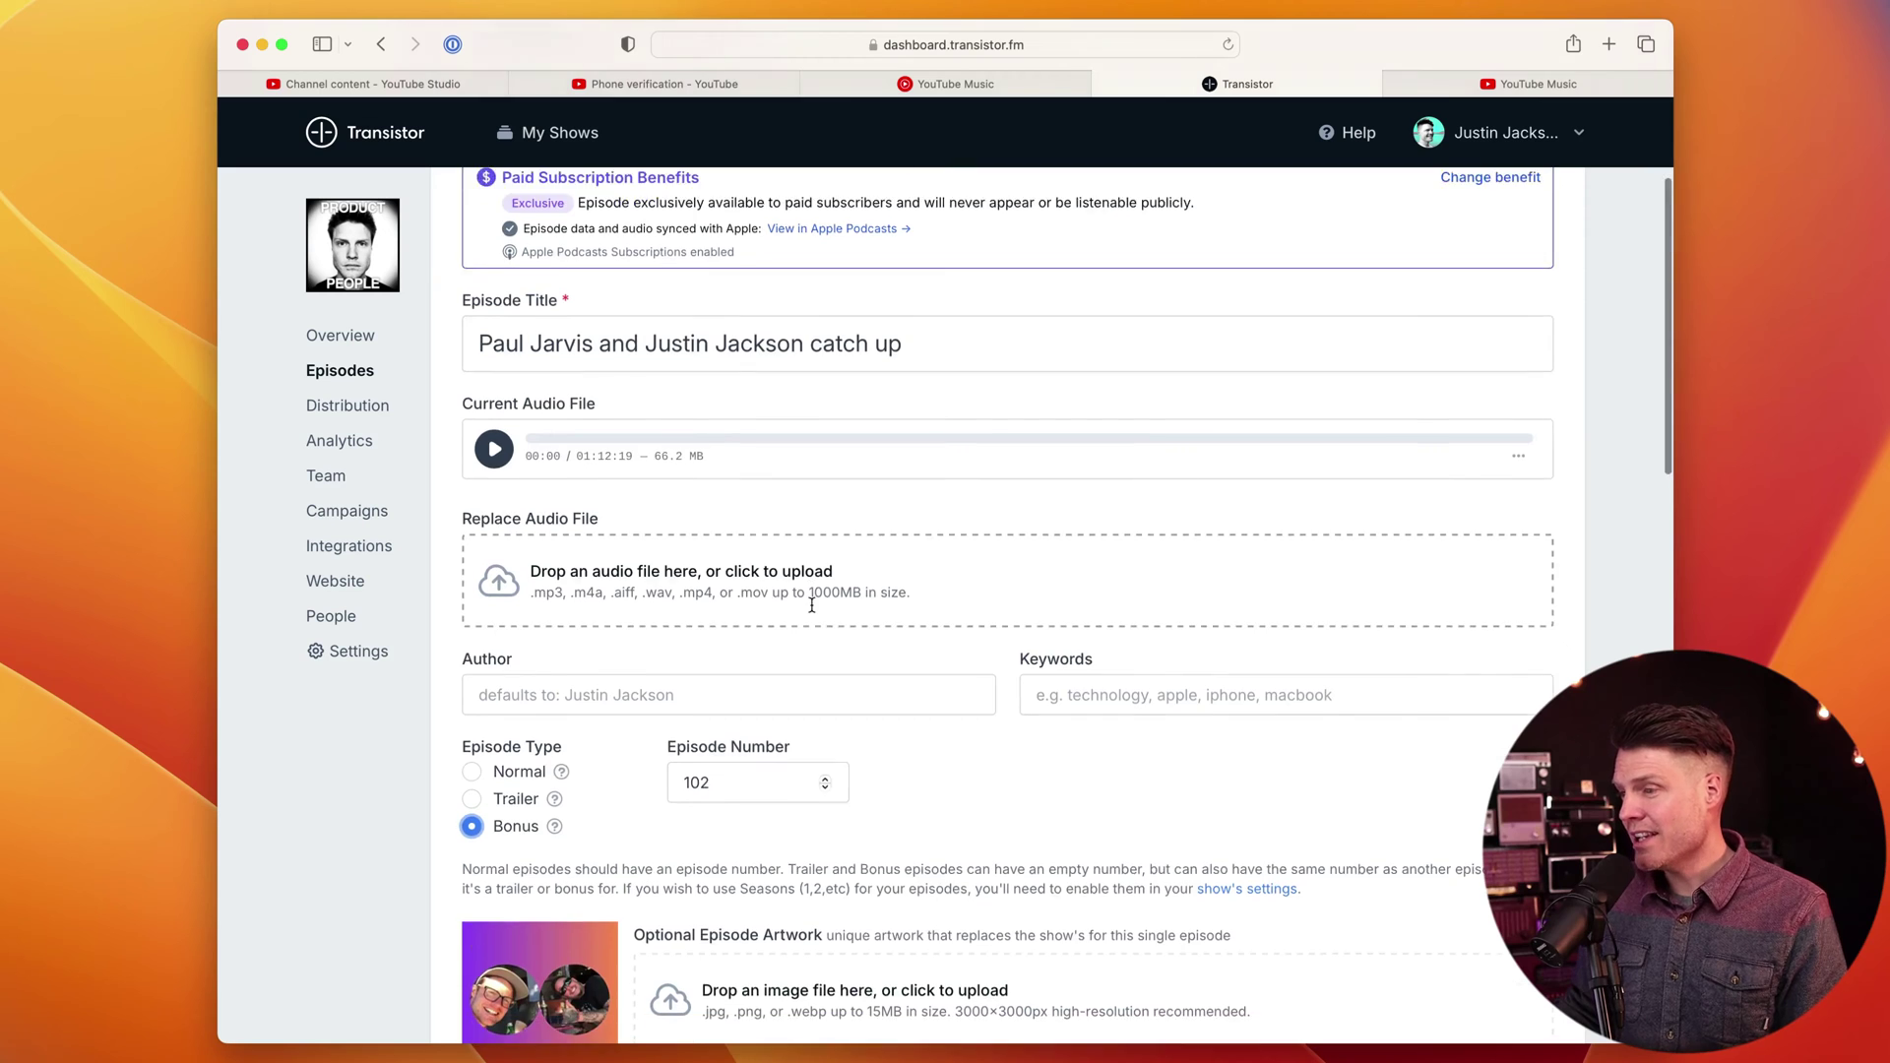
left_click(652, 477)
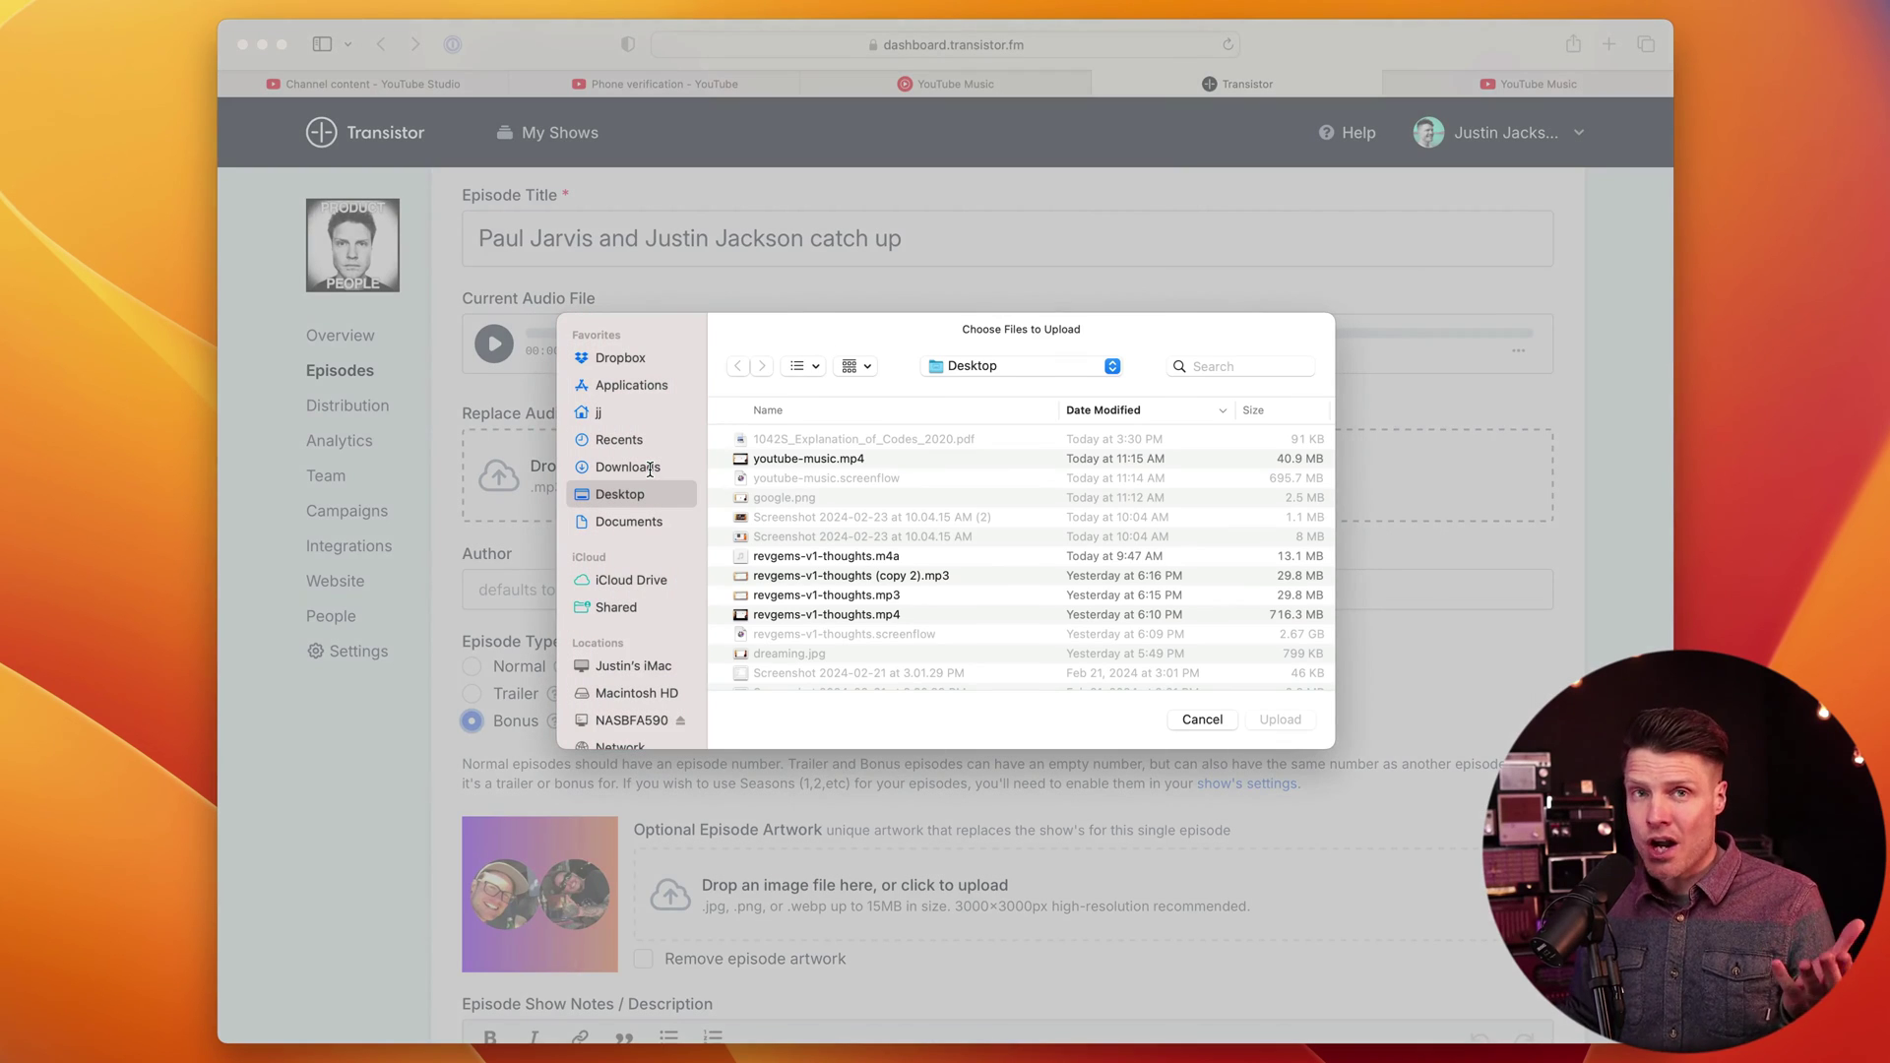
left_click(1229, 719)
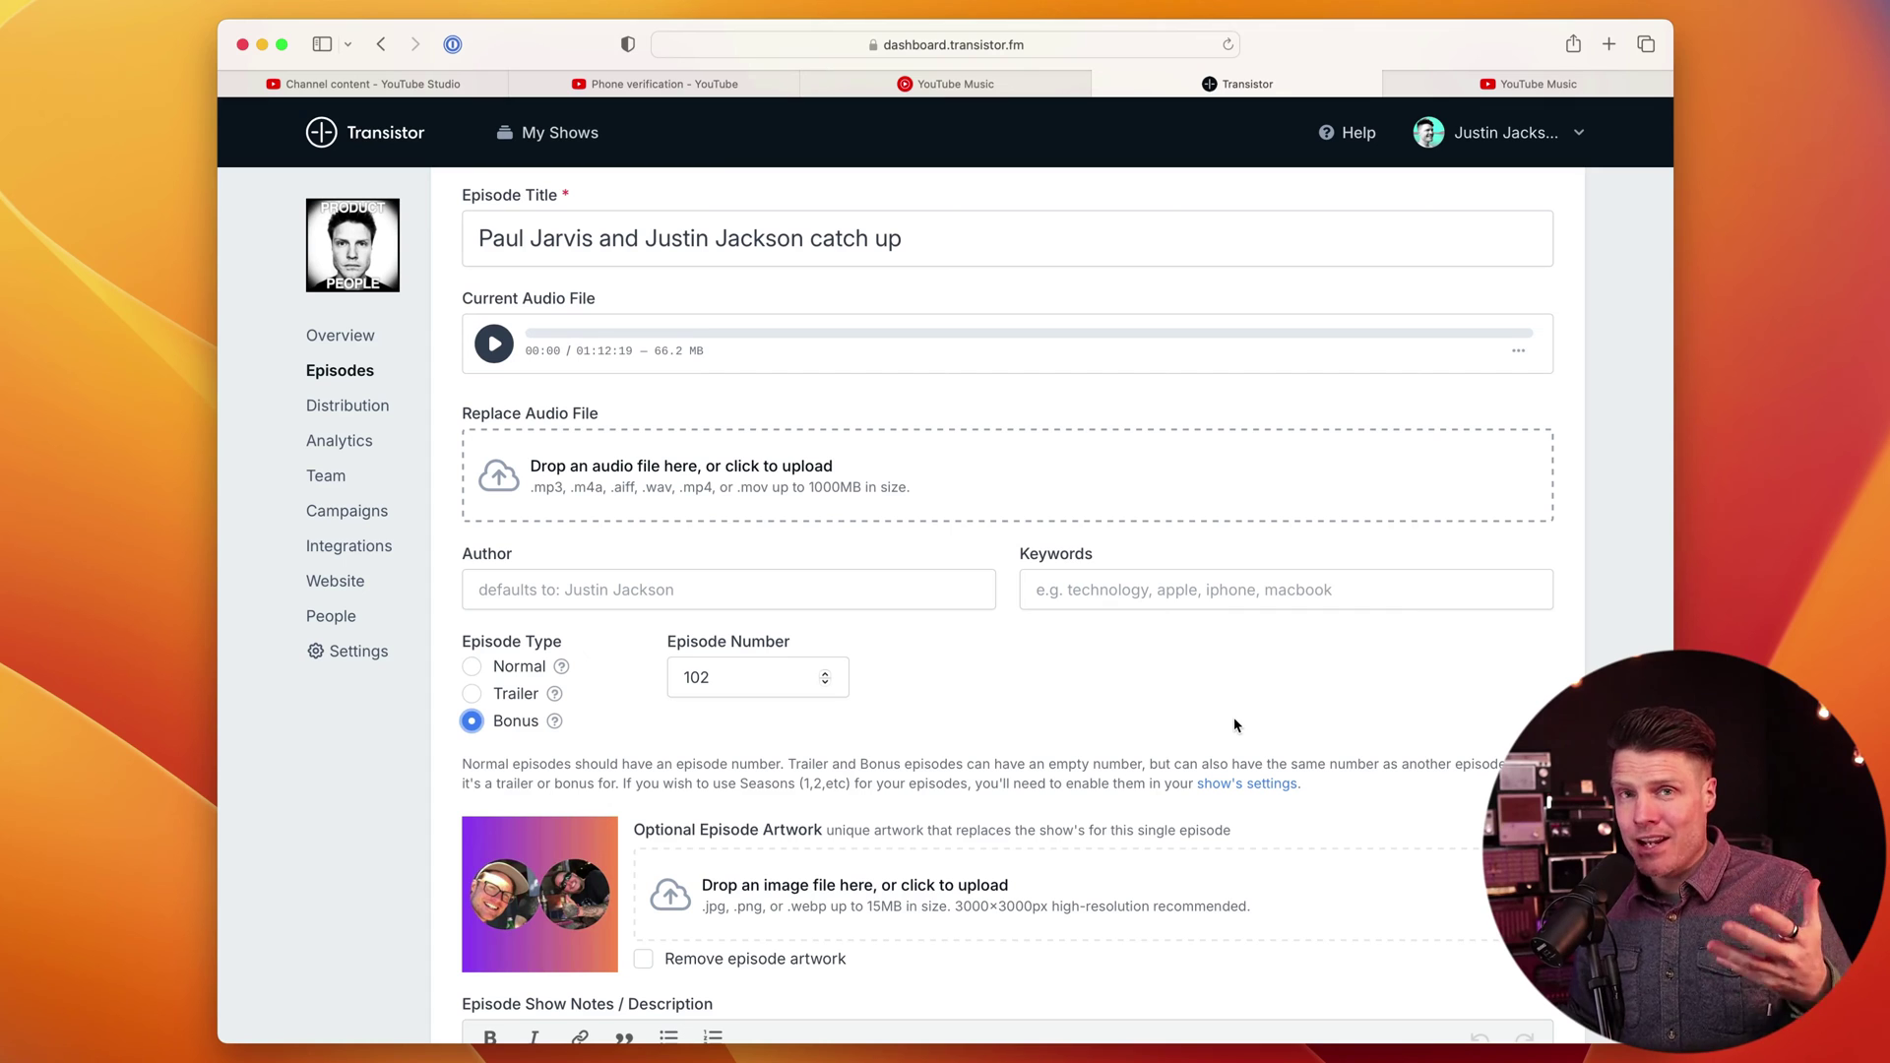
left_click(372, 517)
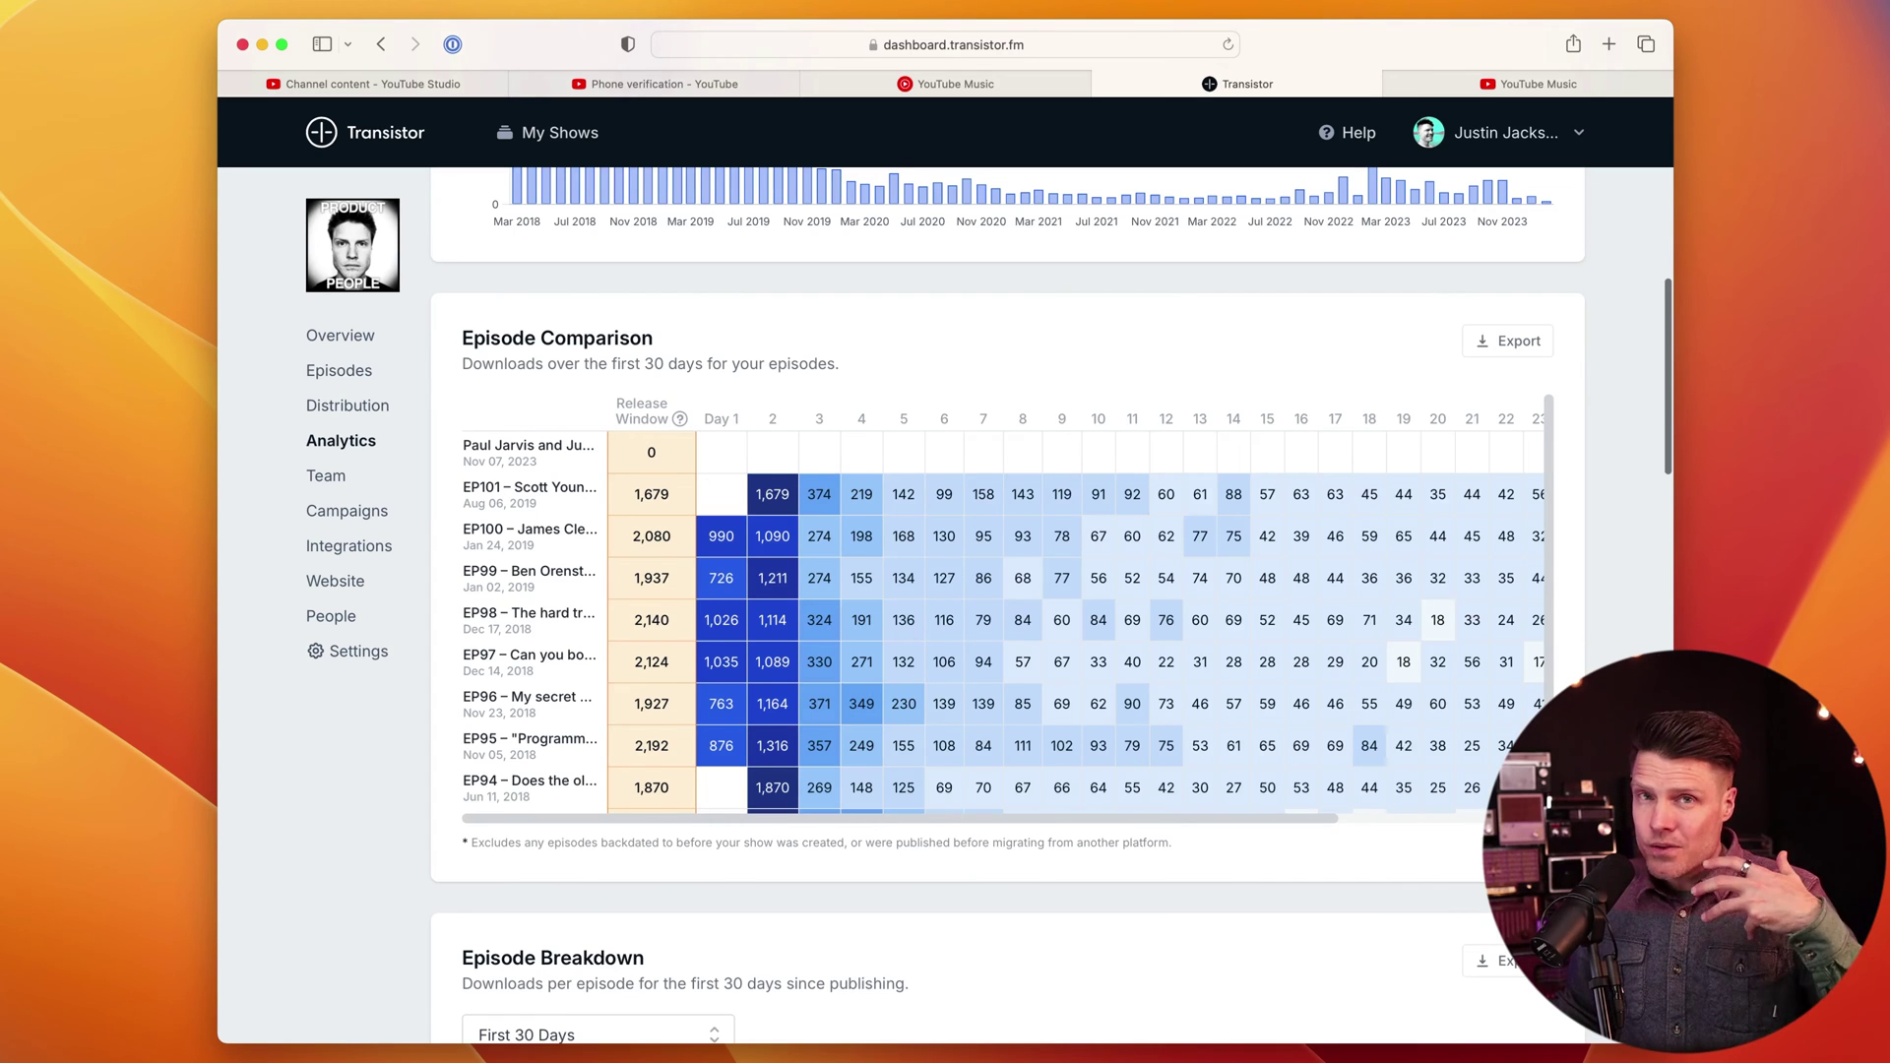
Review the Podcast Players chart on Transistor Analytics, then return to YouTube Studio channel content.
scroll(1043, 606, "down", 1)
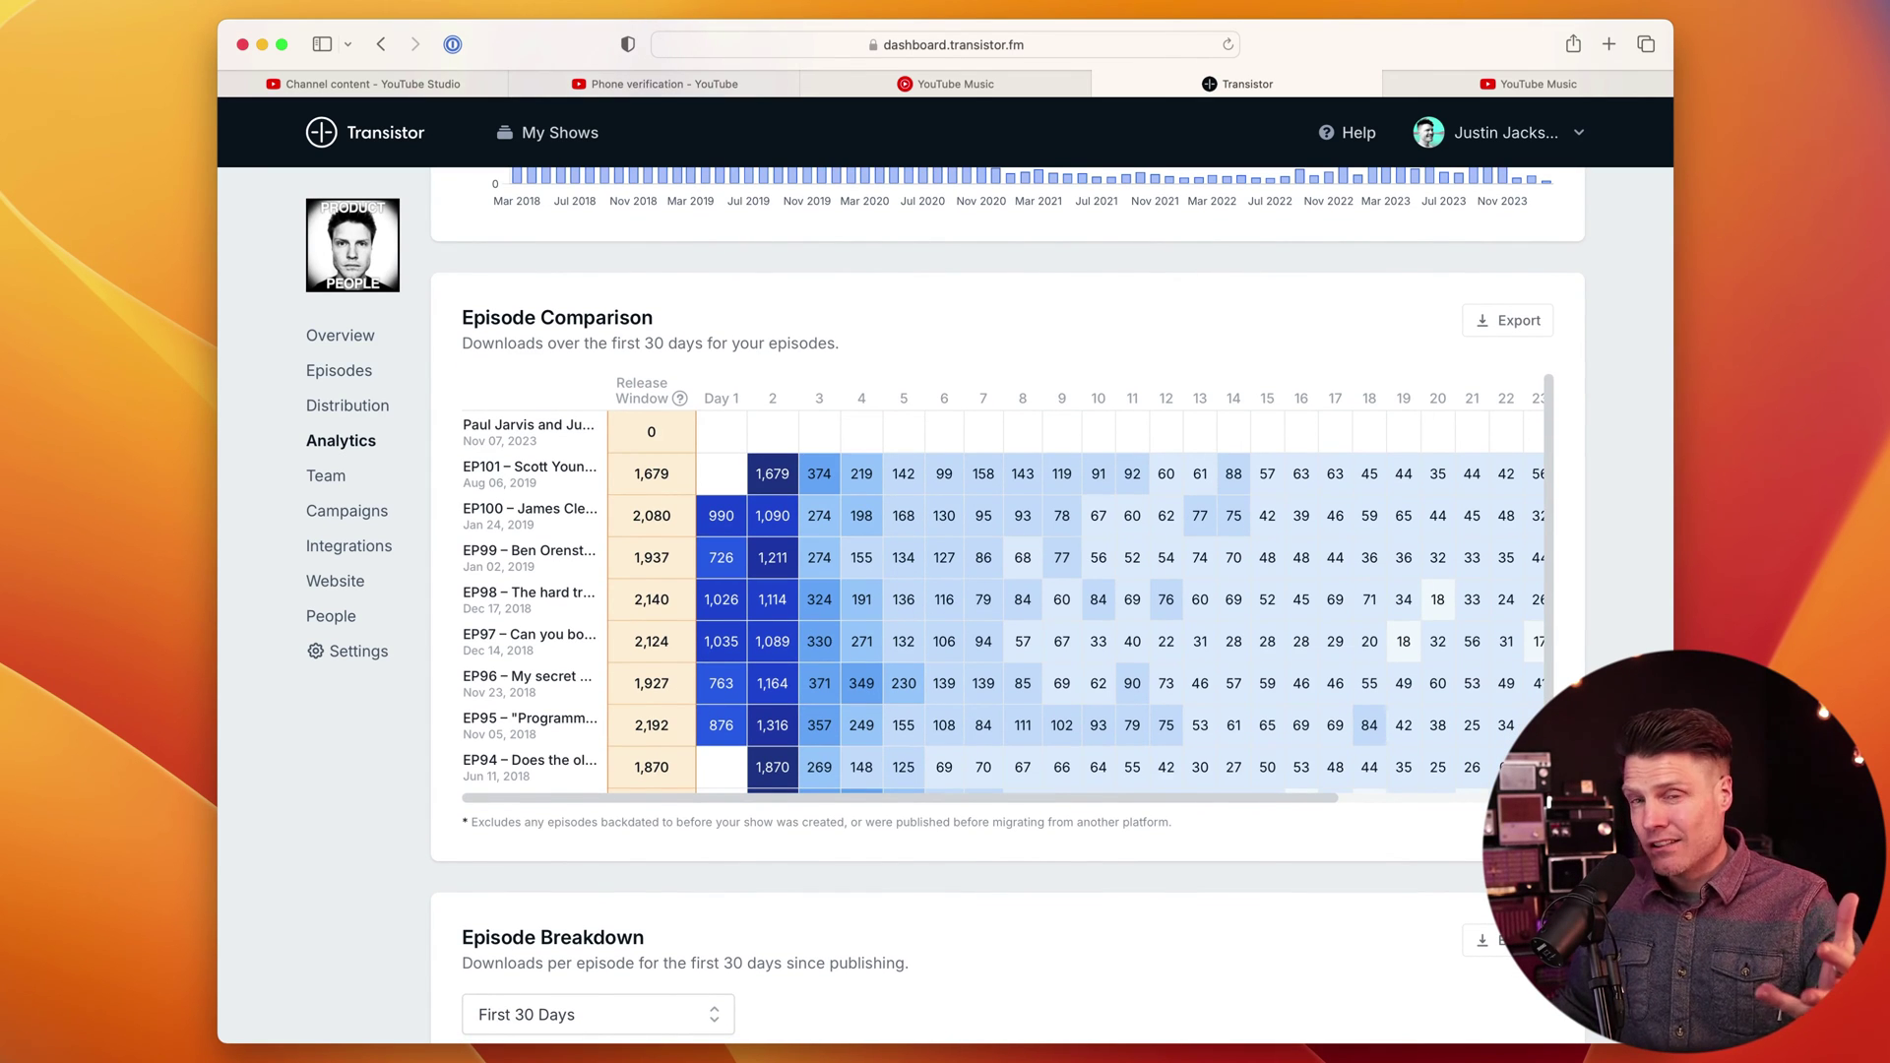
scroll(1203, 323, "down", 12)
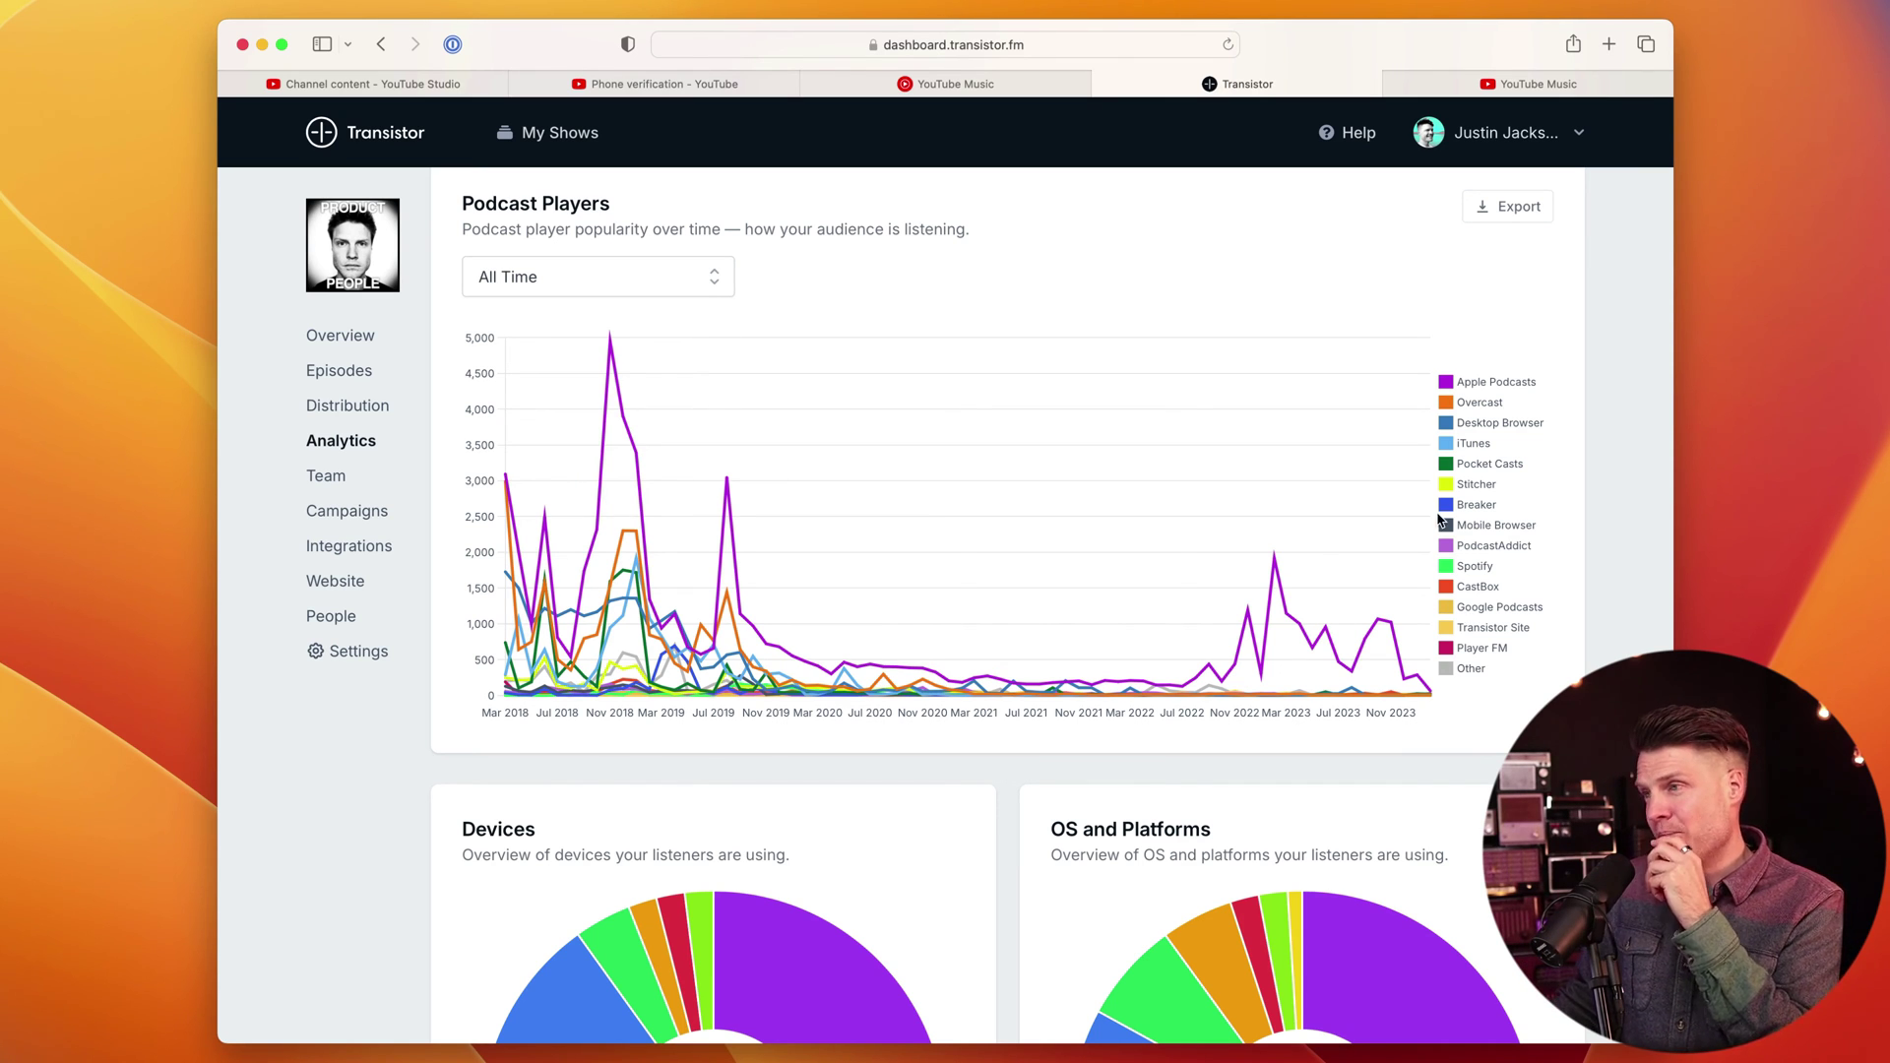
left_click(439, 88)
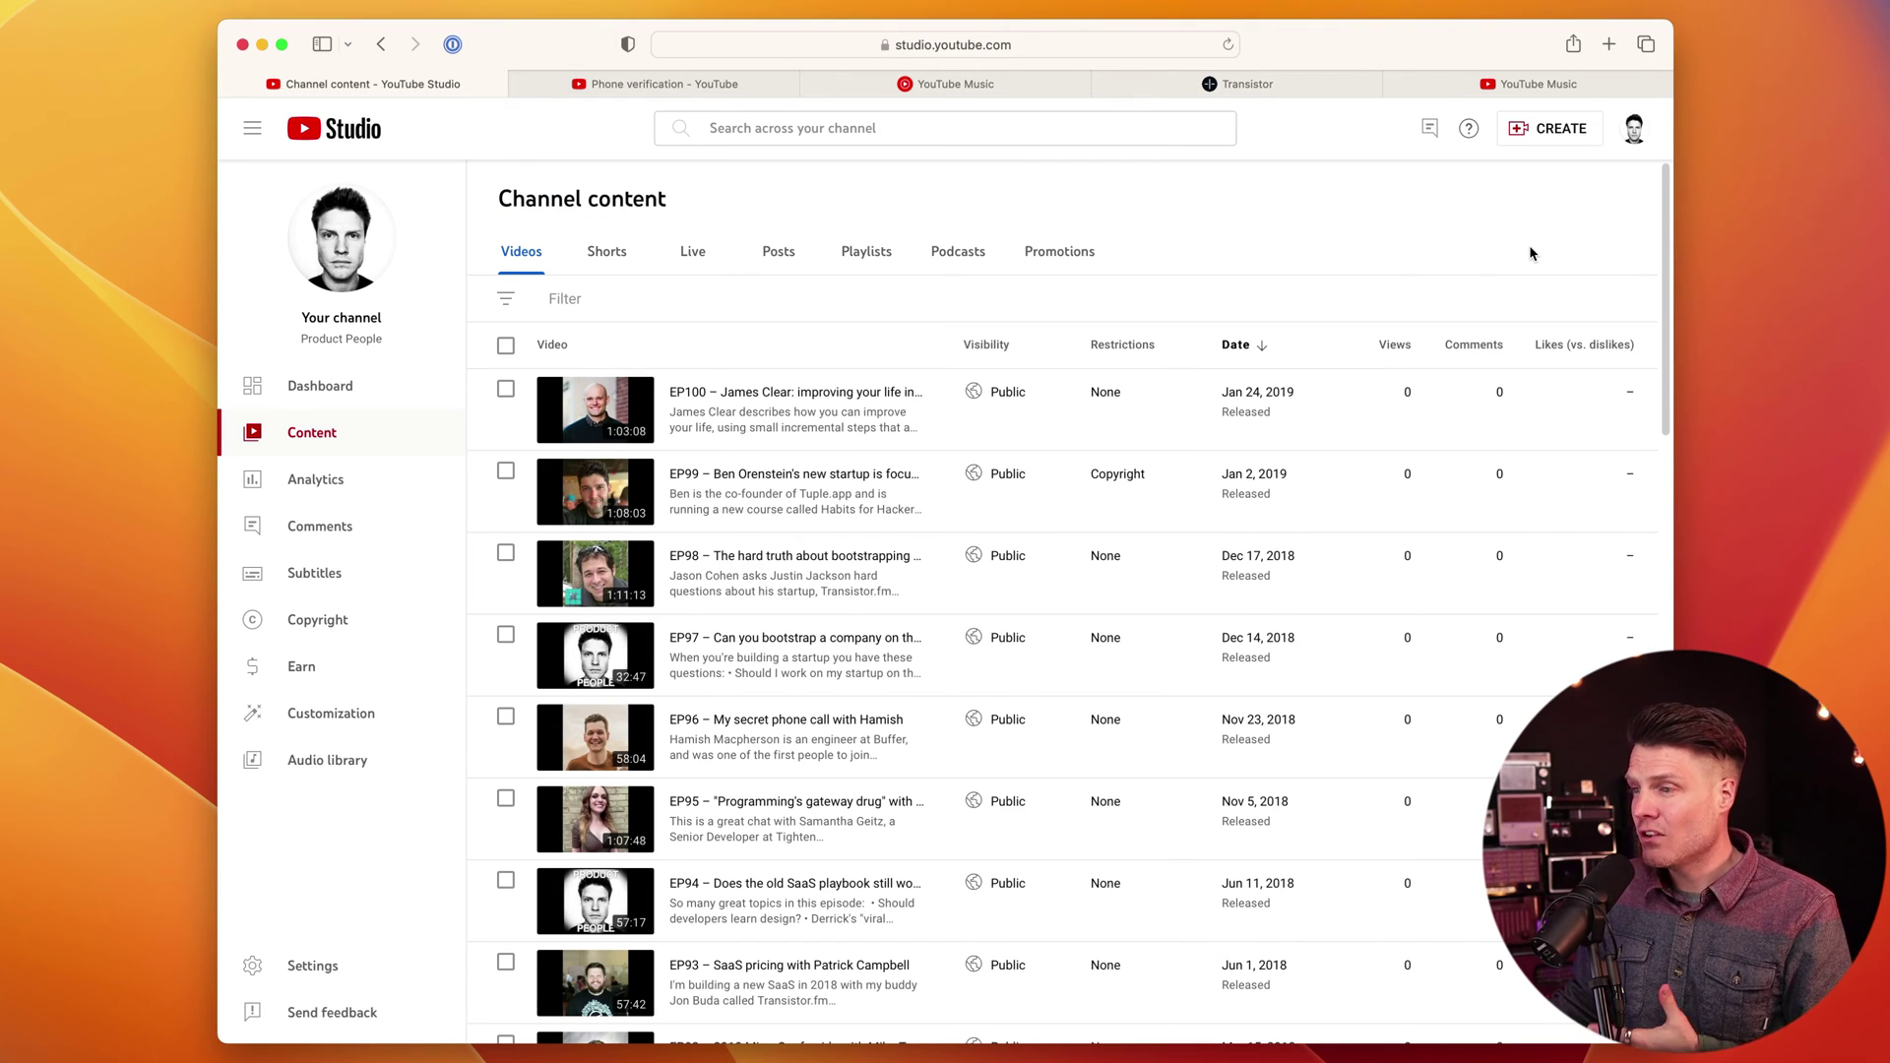
Go to Analytics in the YouTube Studio sidebar.
left_click(325, 480)
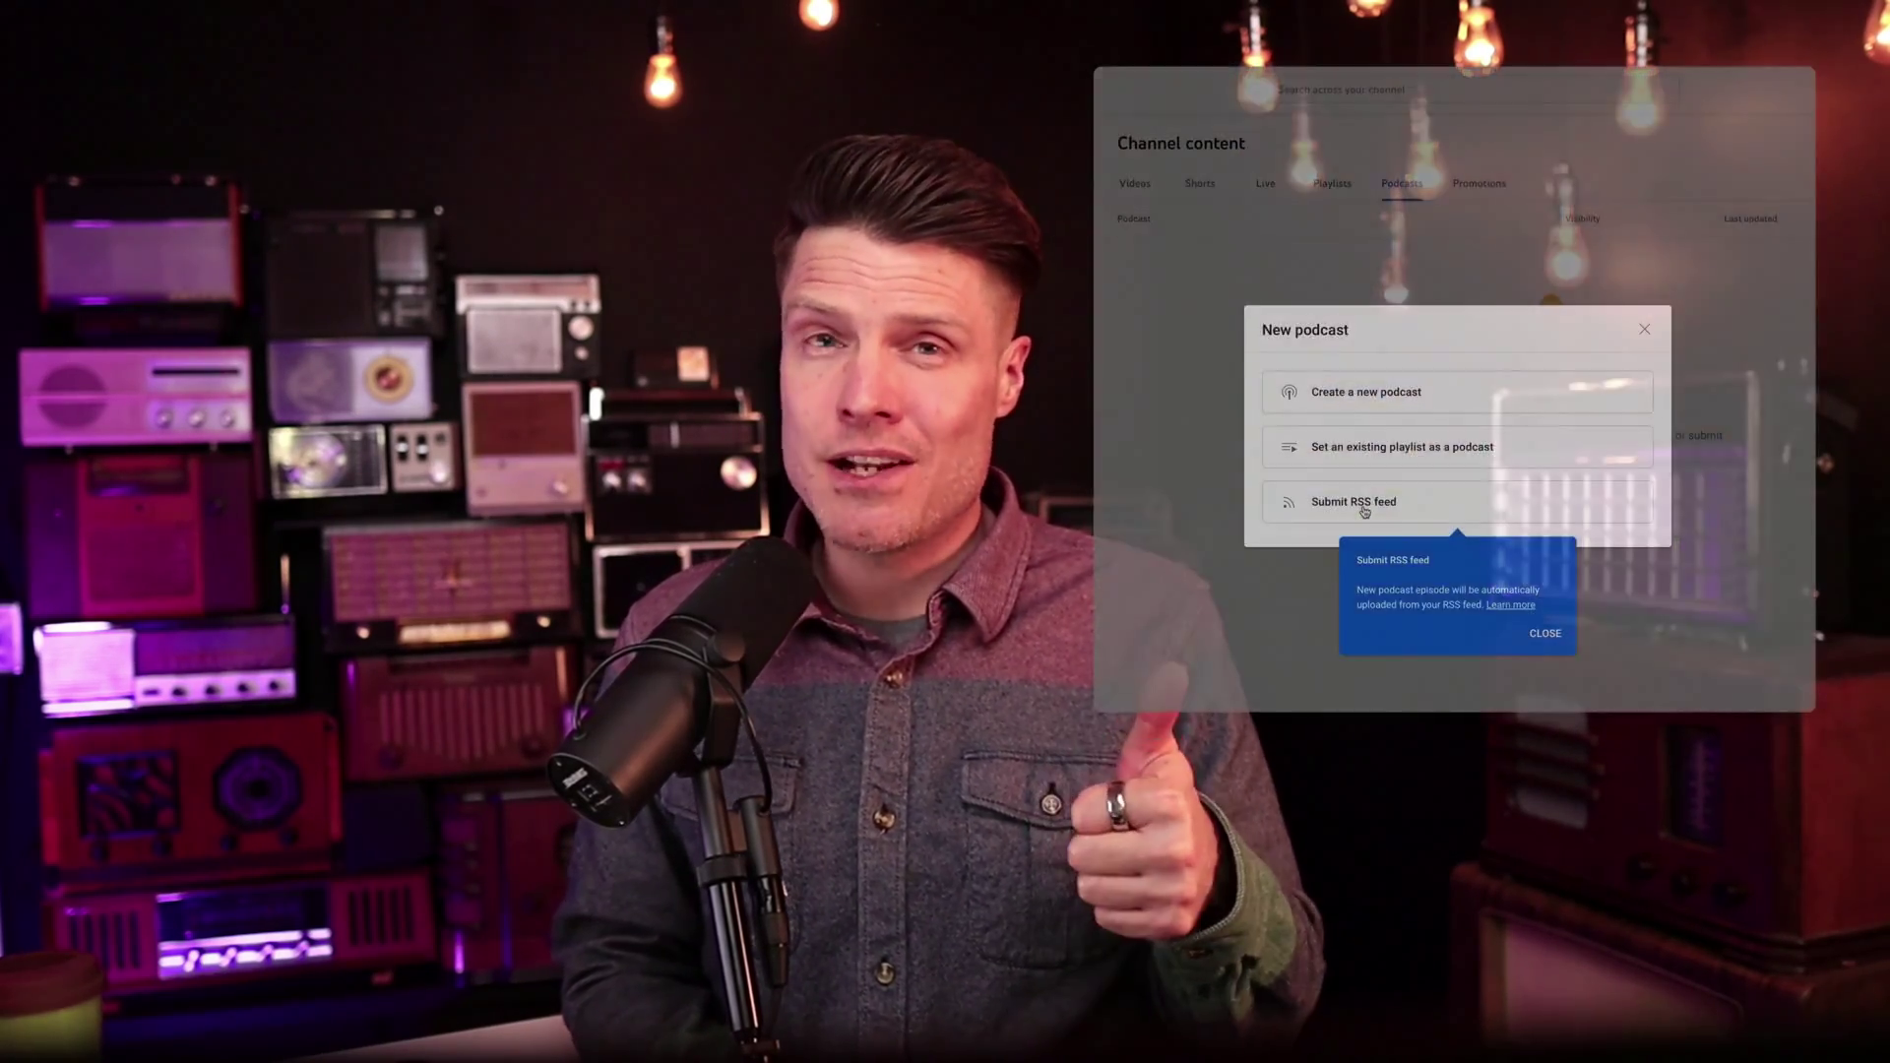
Choose Submit RSS feed in the New podcast dialog.
left_click(1411, 503)
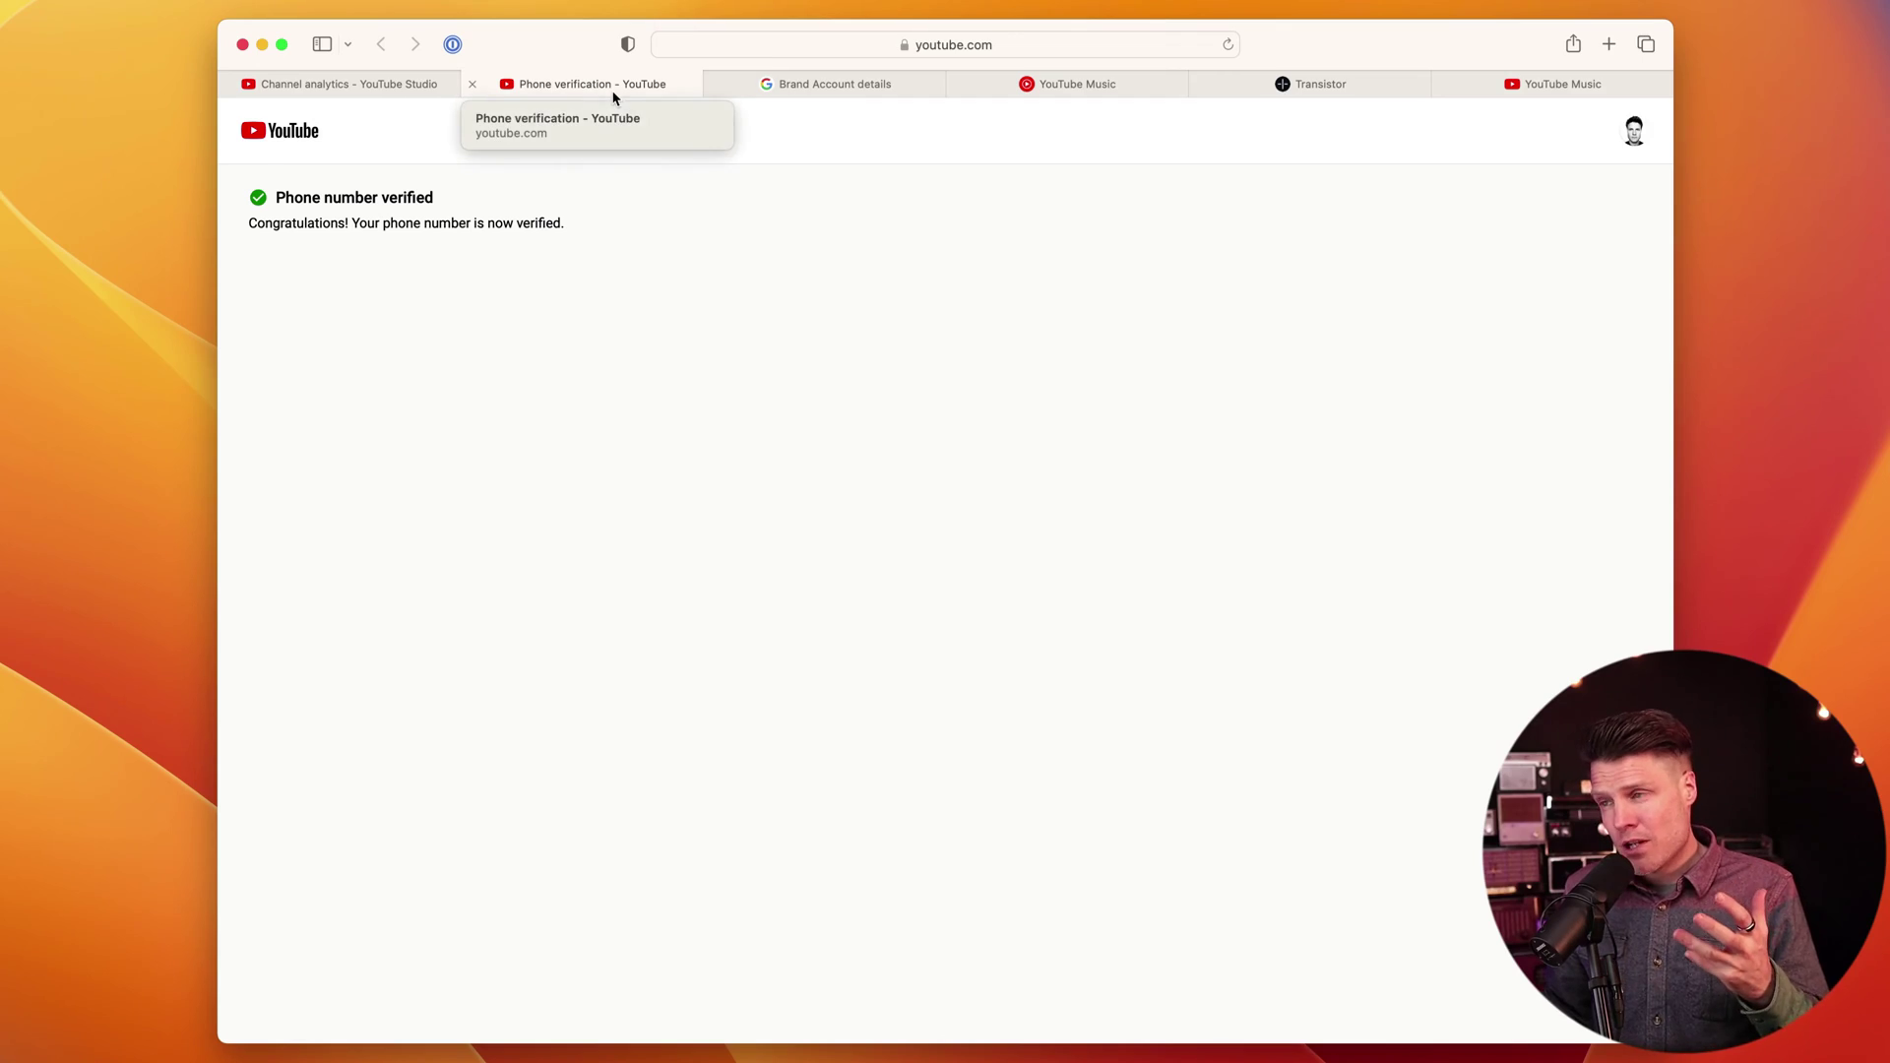
Check Feature eligibility in YouTube Studio settings for the channel's enabled features.
left_click(397, 85)
left_click(1105, 372)
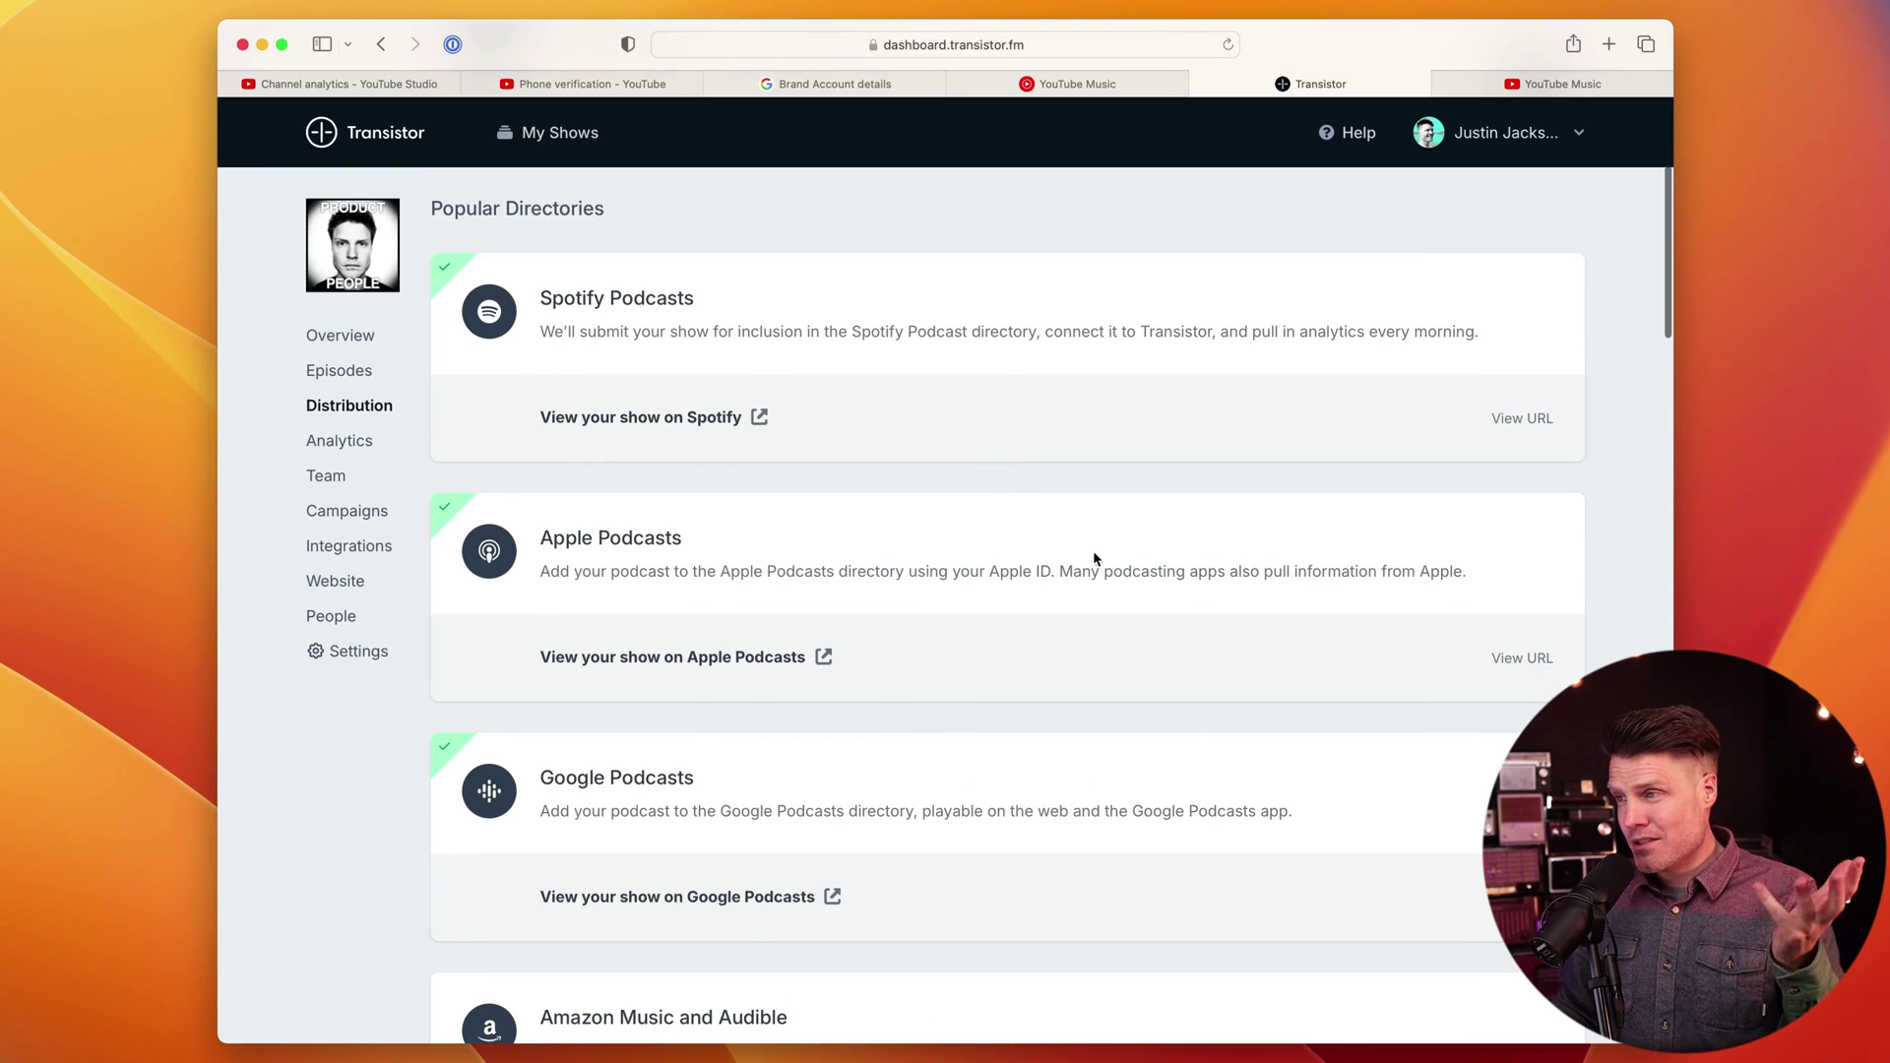
Scroll through the Spotify, Apple Podcasts and Google Podcasts directory cards on Transistor's Distribution page.
scroll(1089, 571, "down", 5)
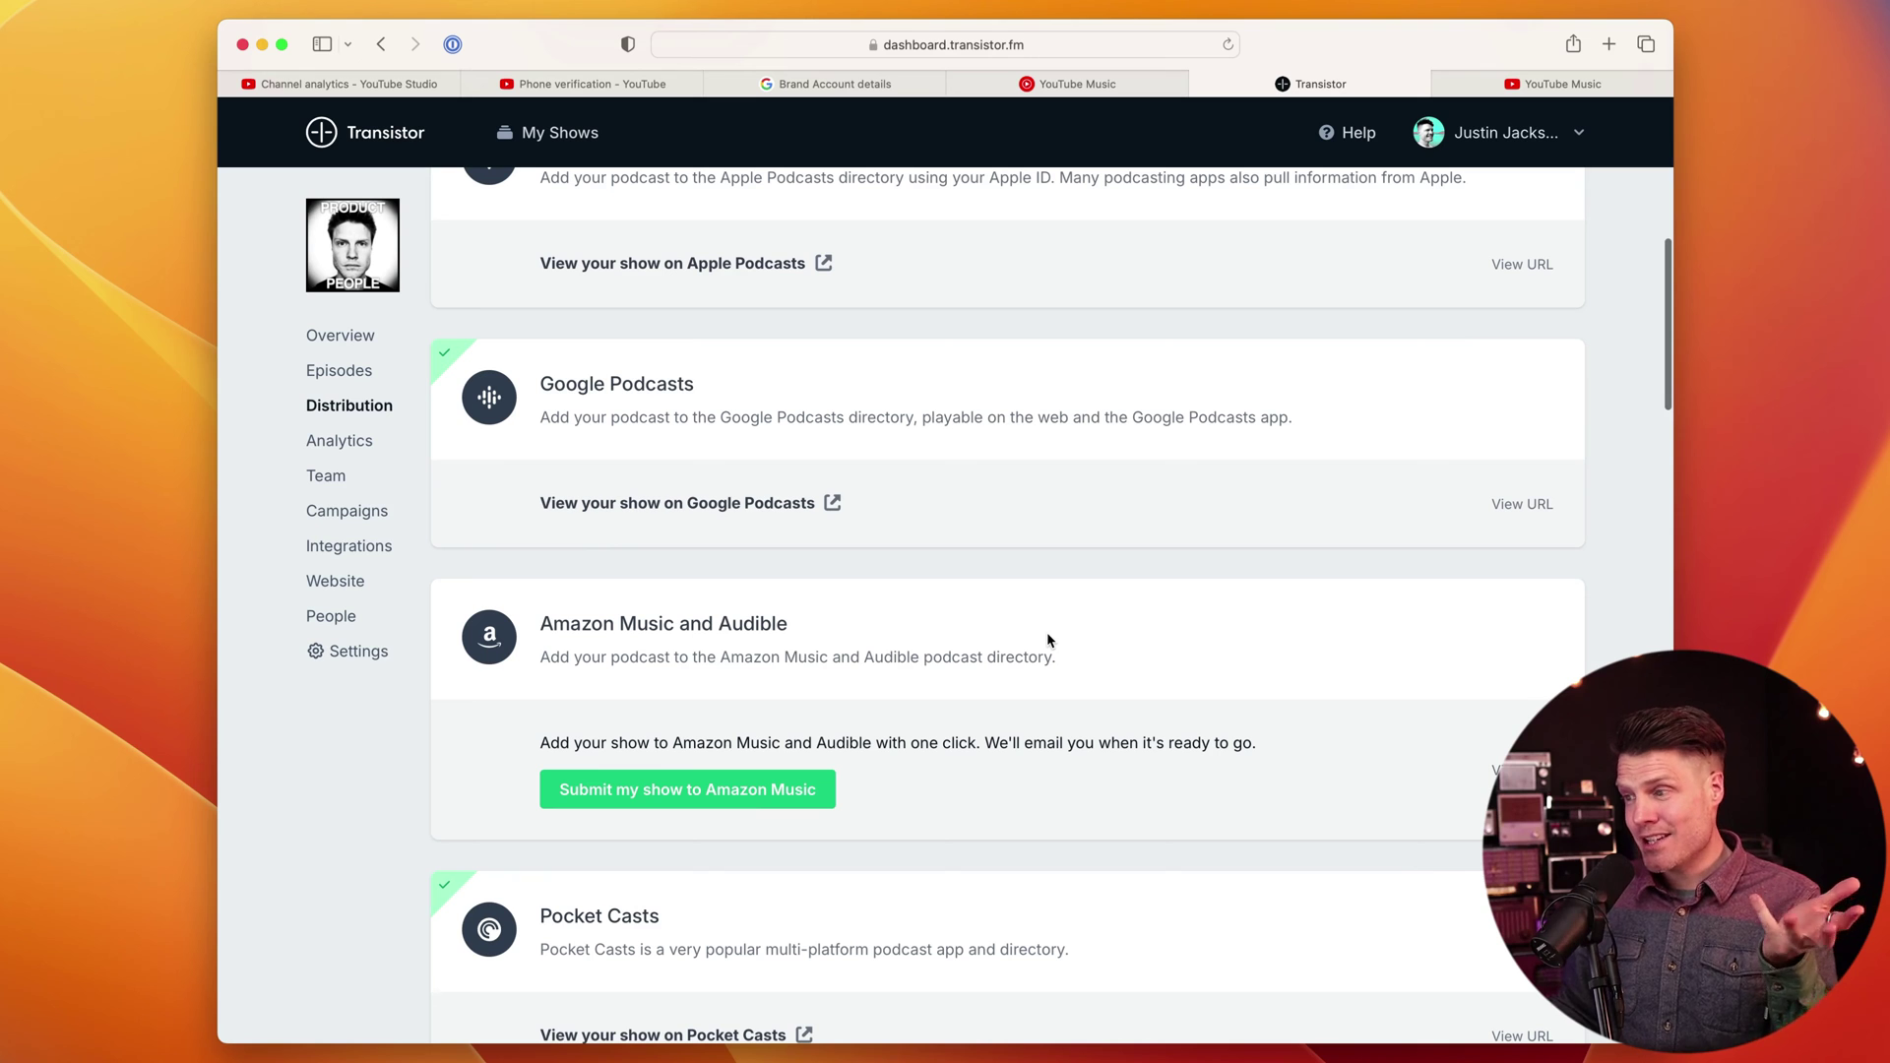
scroll(1048, 640, "down", 3)
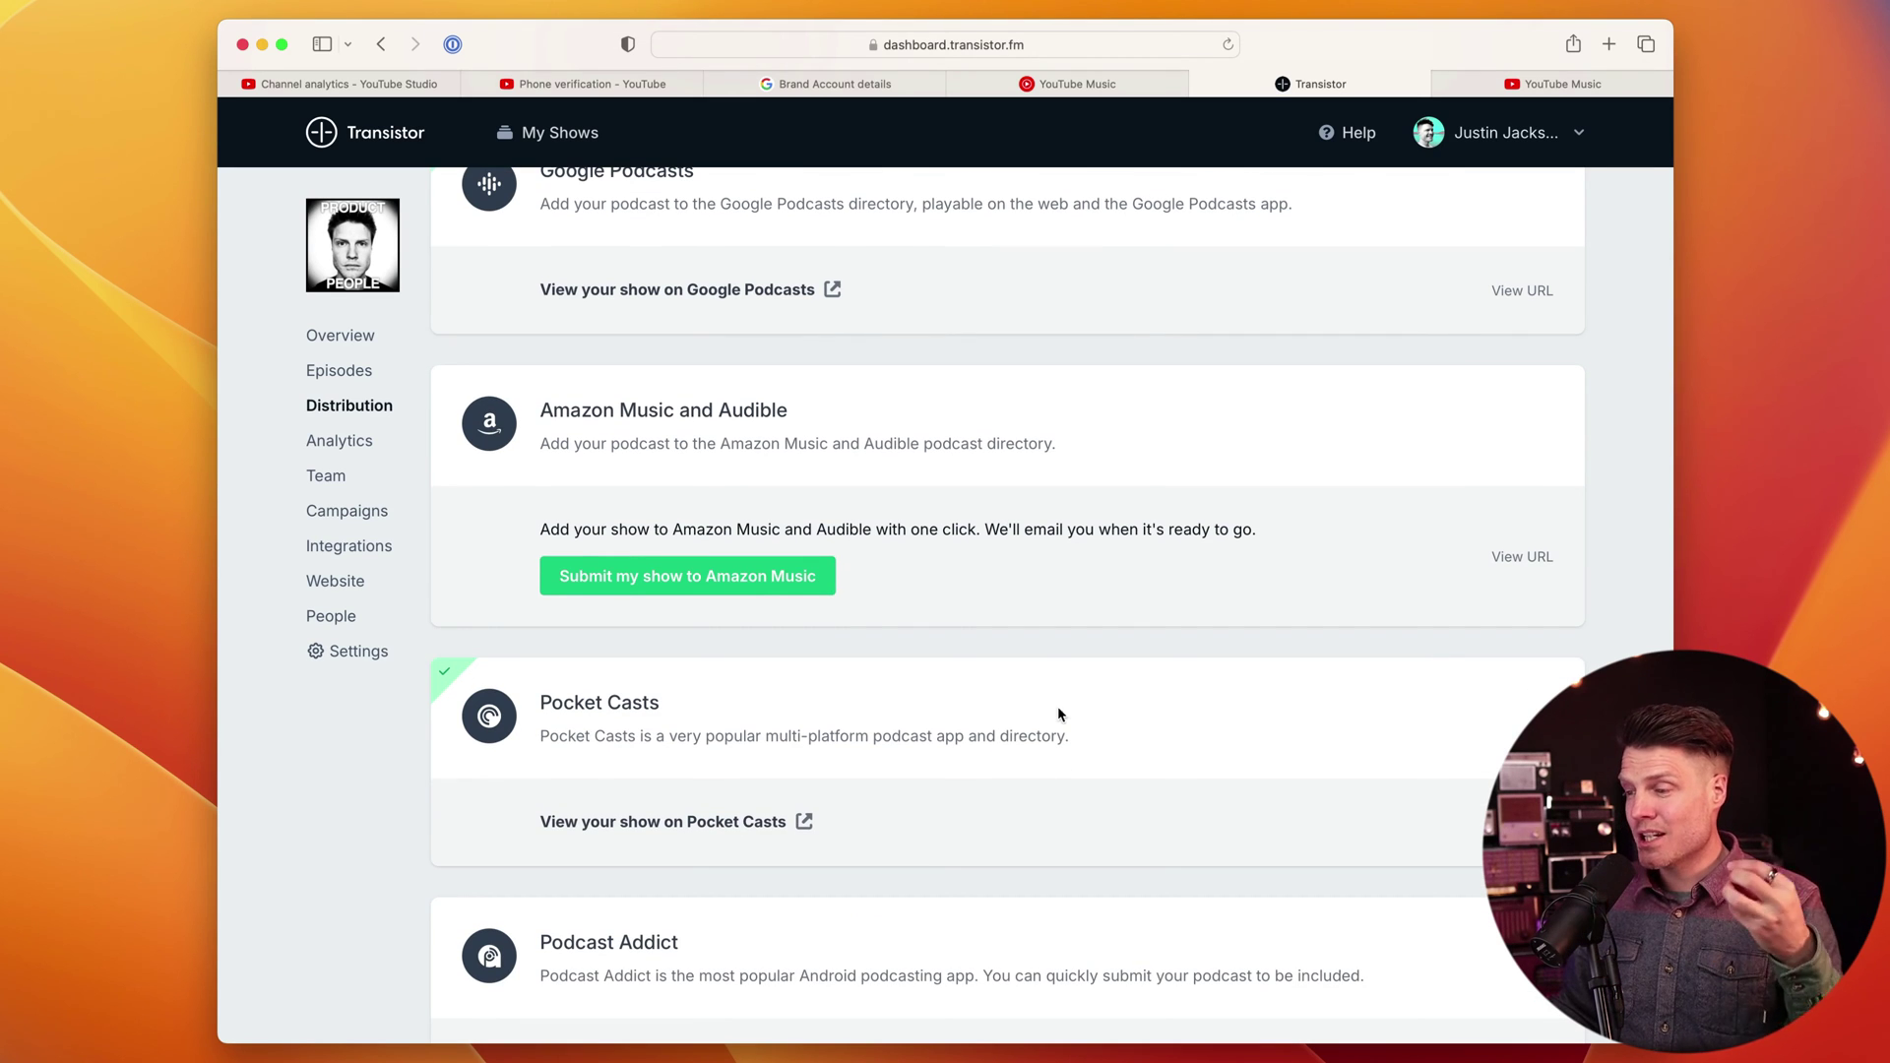
scroll(1059, 704, "down", 2)
scroll(1060, 694, "down", 6)
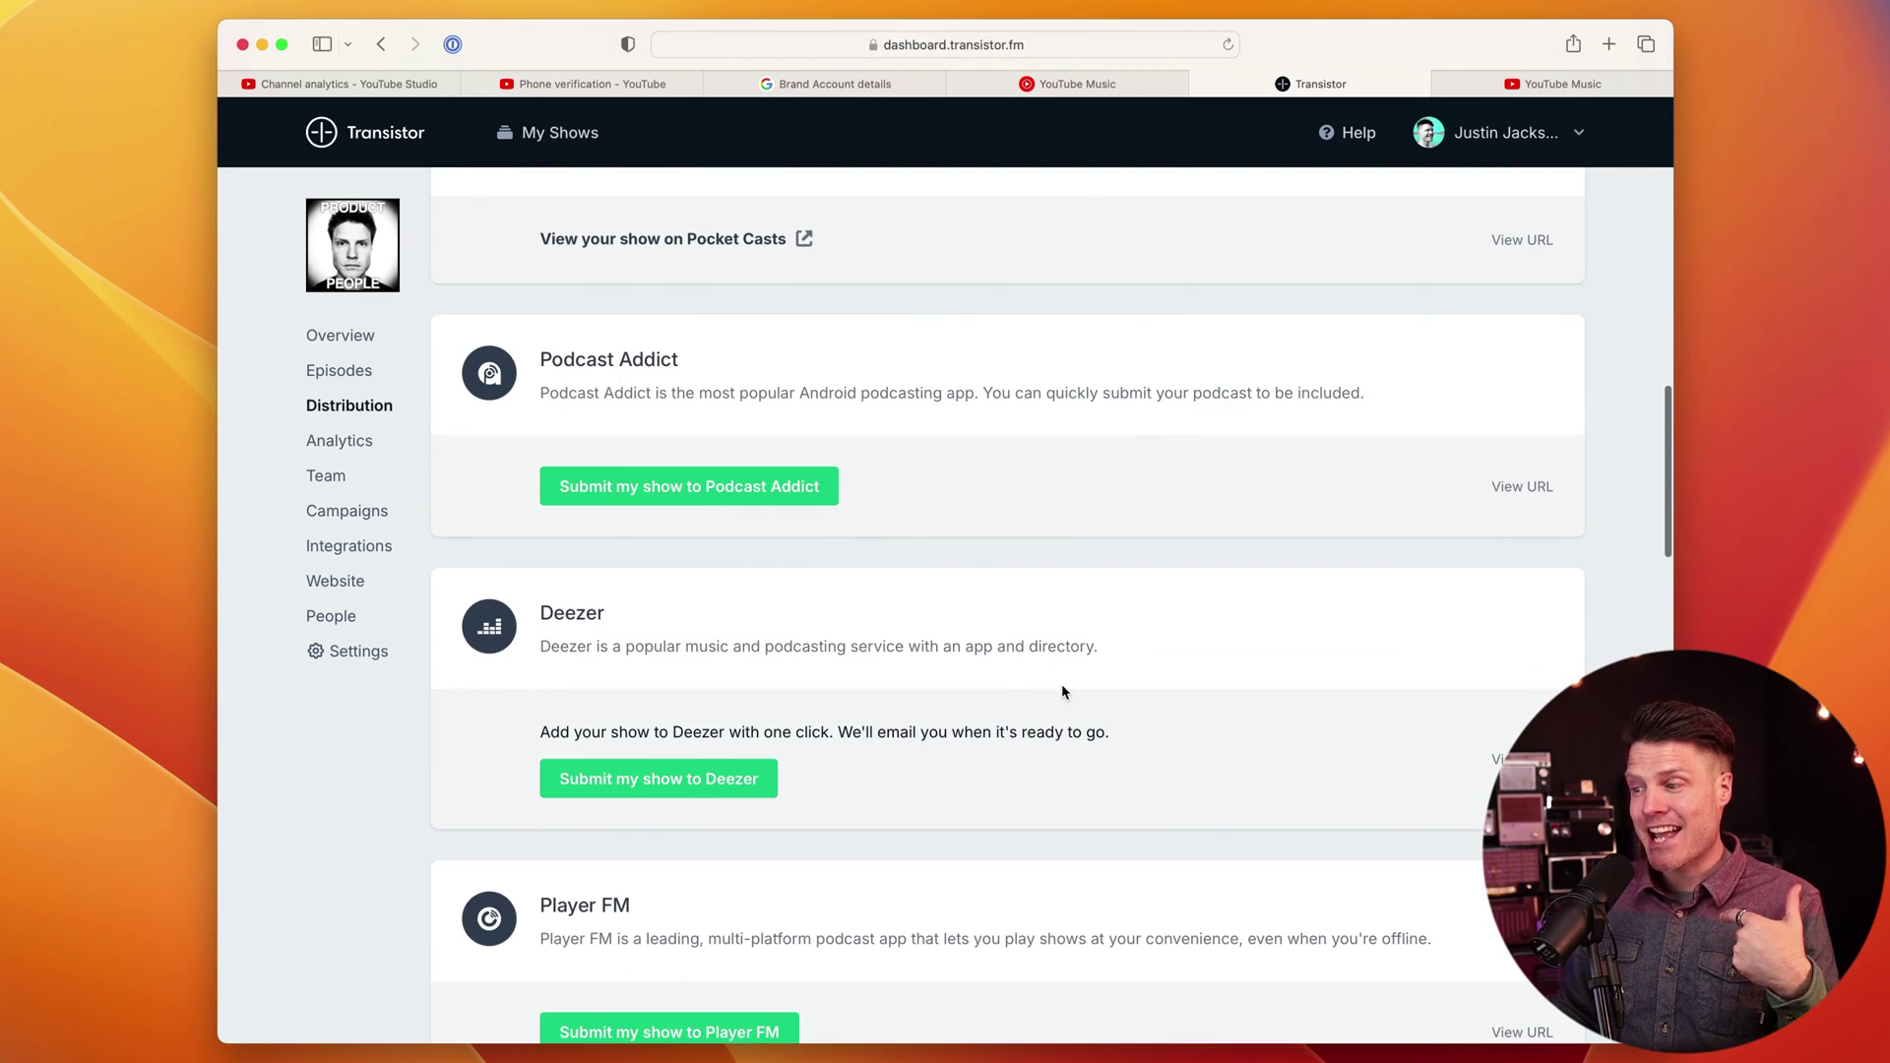
scroll(1065, 693, "down", 3)
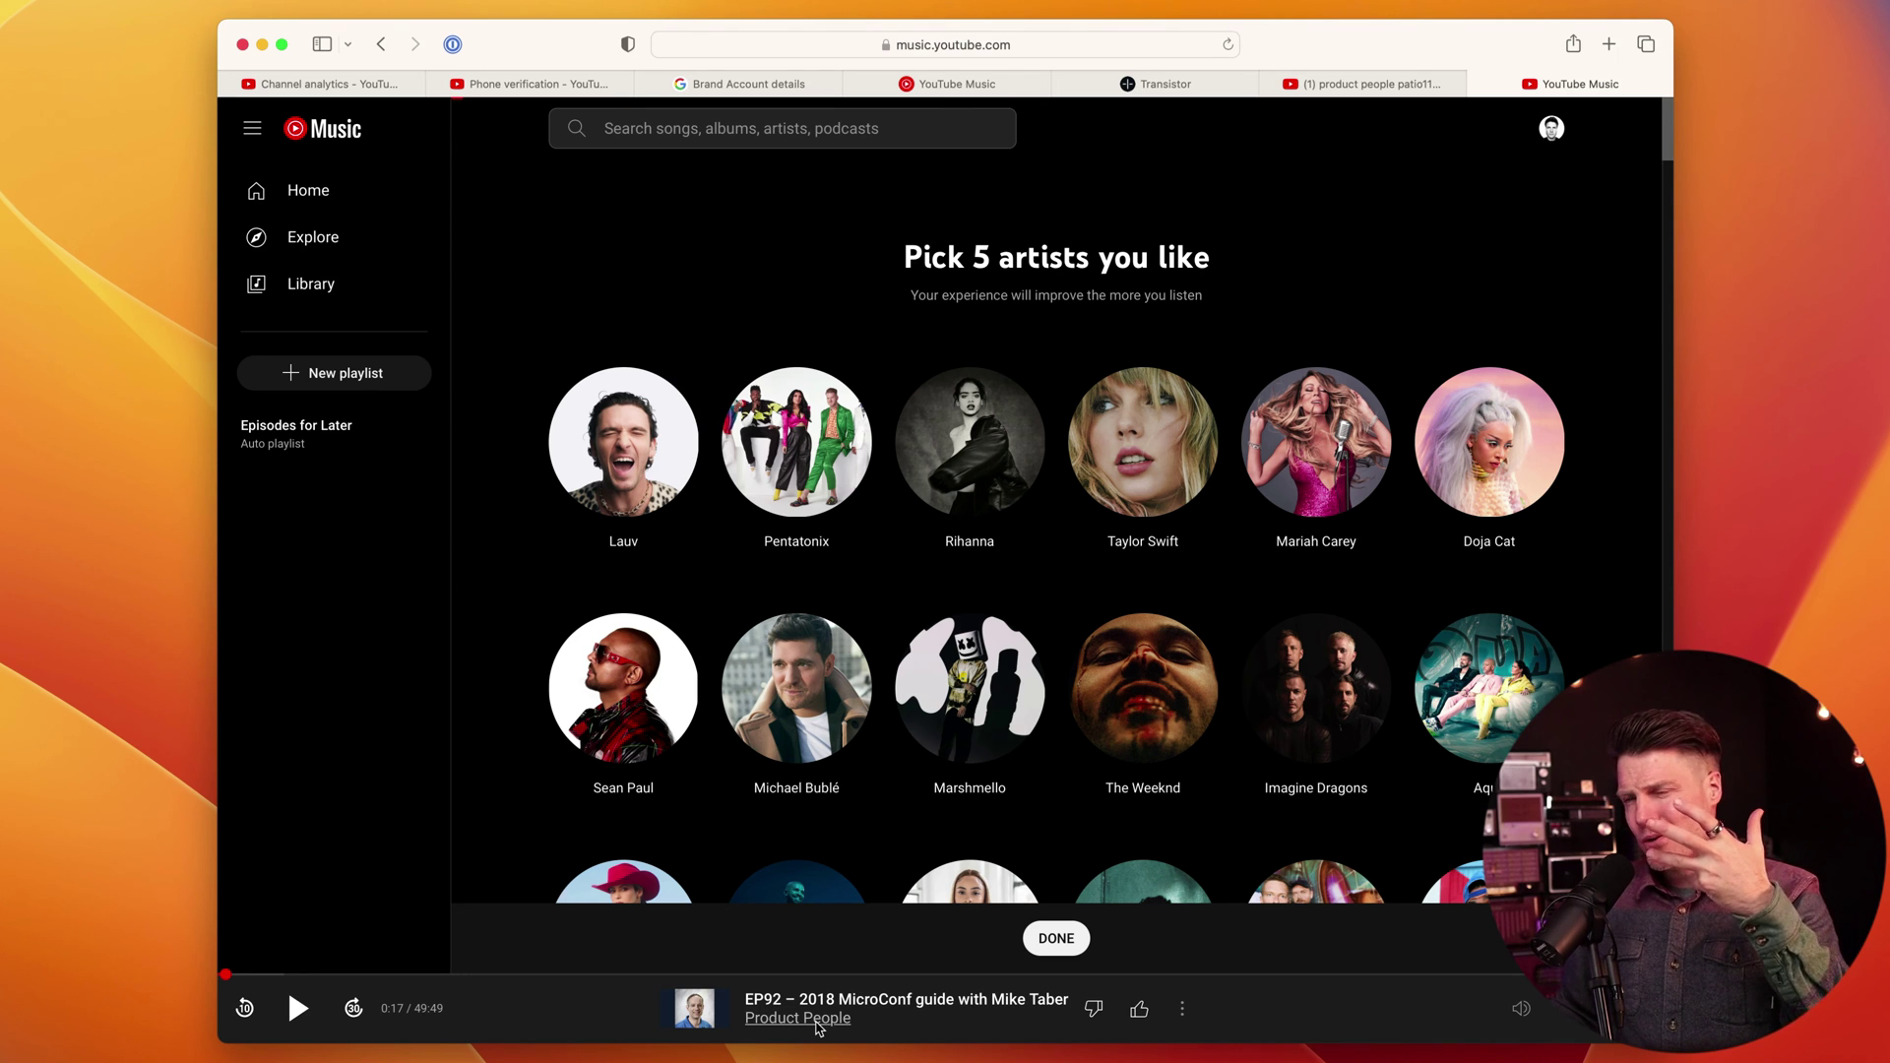
Go to the Product People channel on YouTube, play the EP99 episode, then pause it.
left_click(817, 1020)
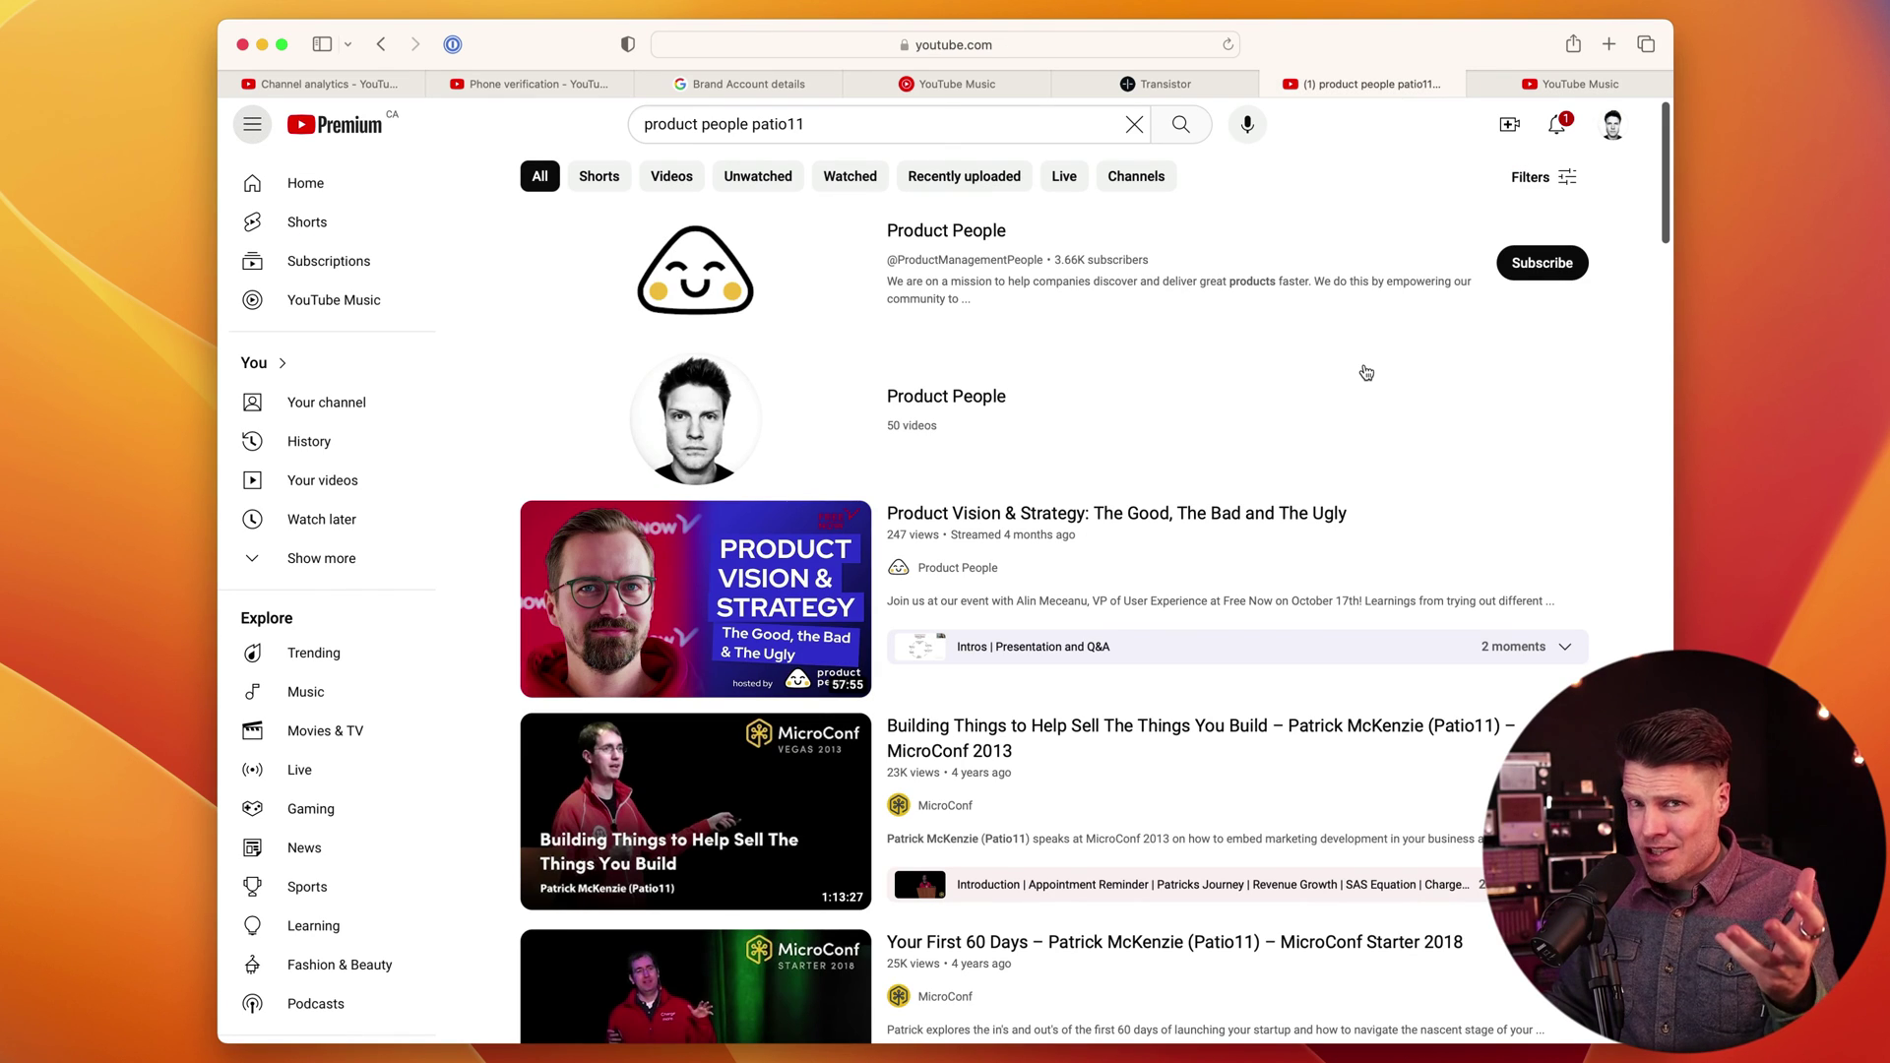
left_click(921, 397)
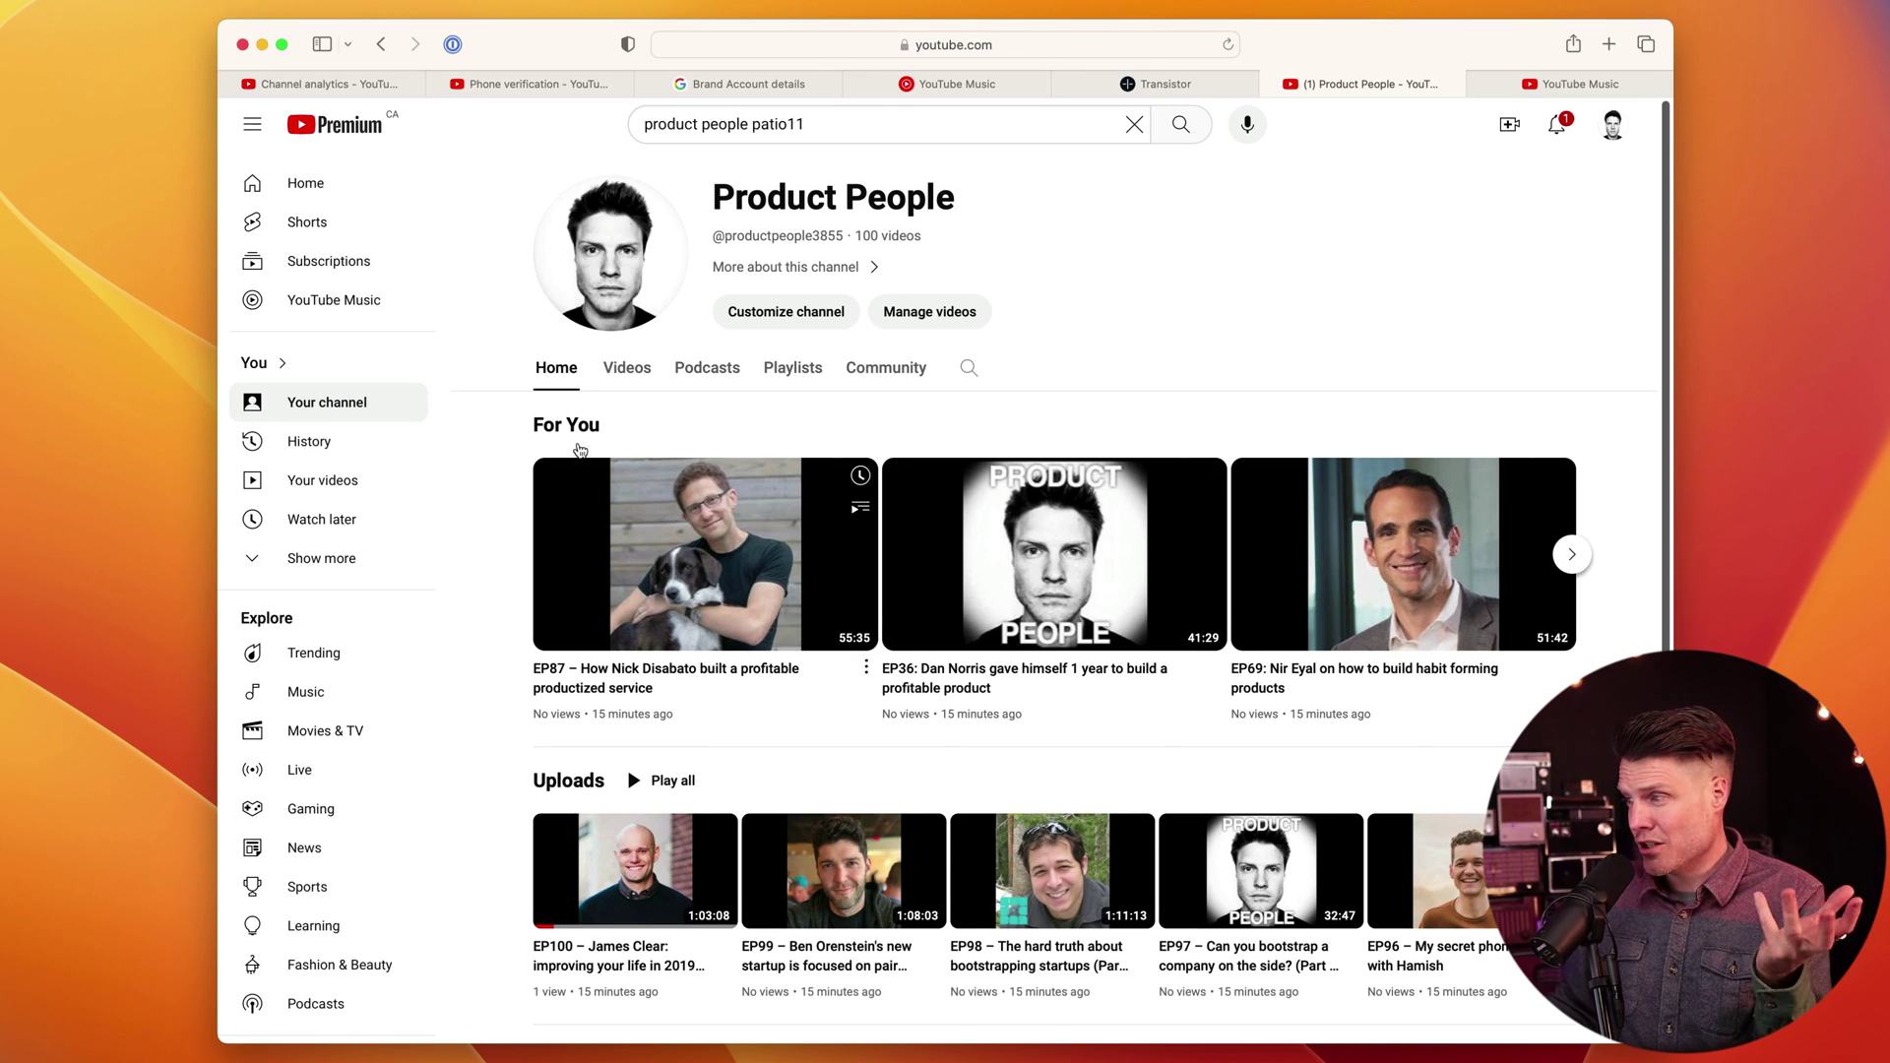
scroll(1320, 758, "down", 3)
scroll(1320, 758, "down", 2)
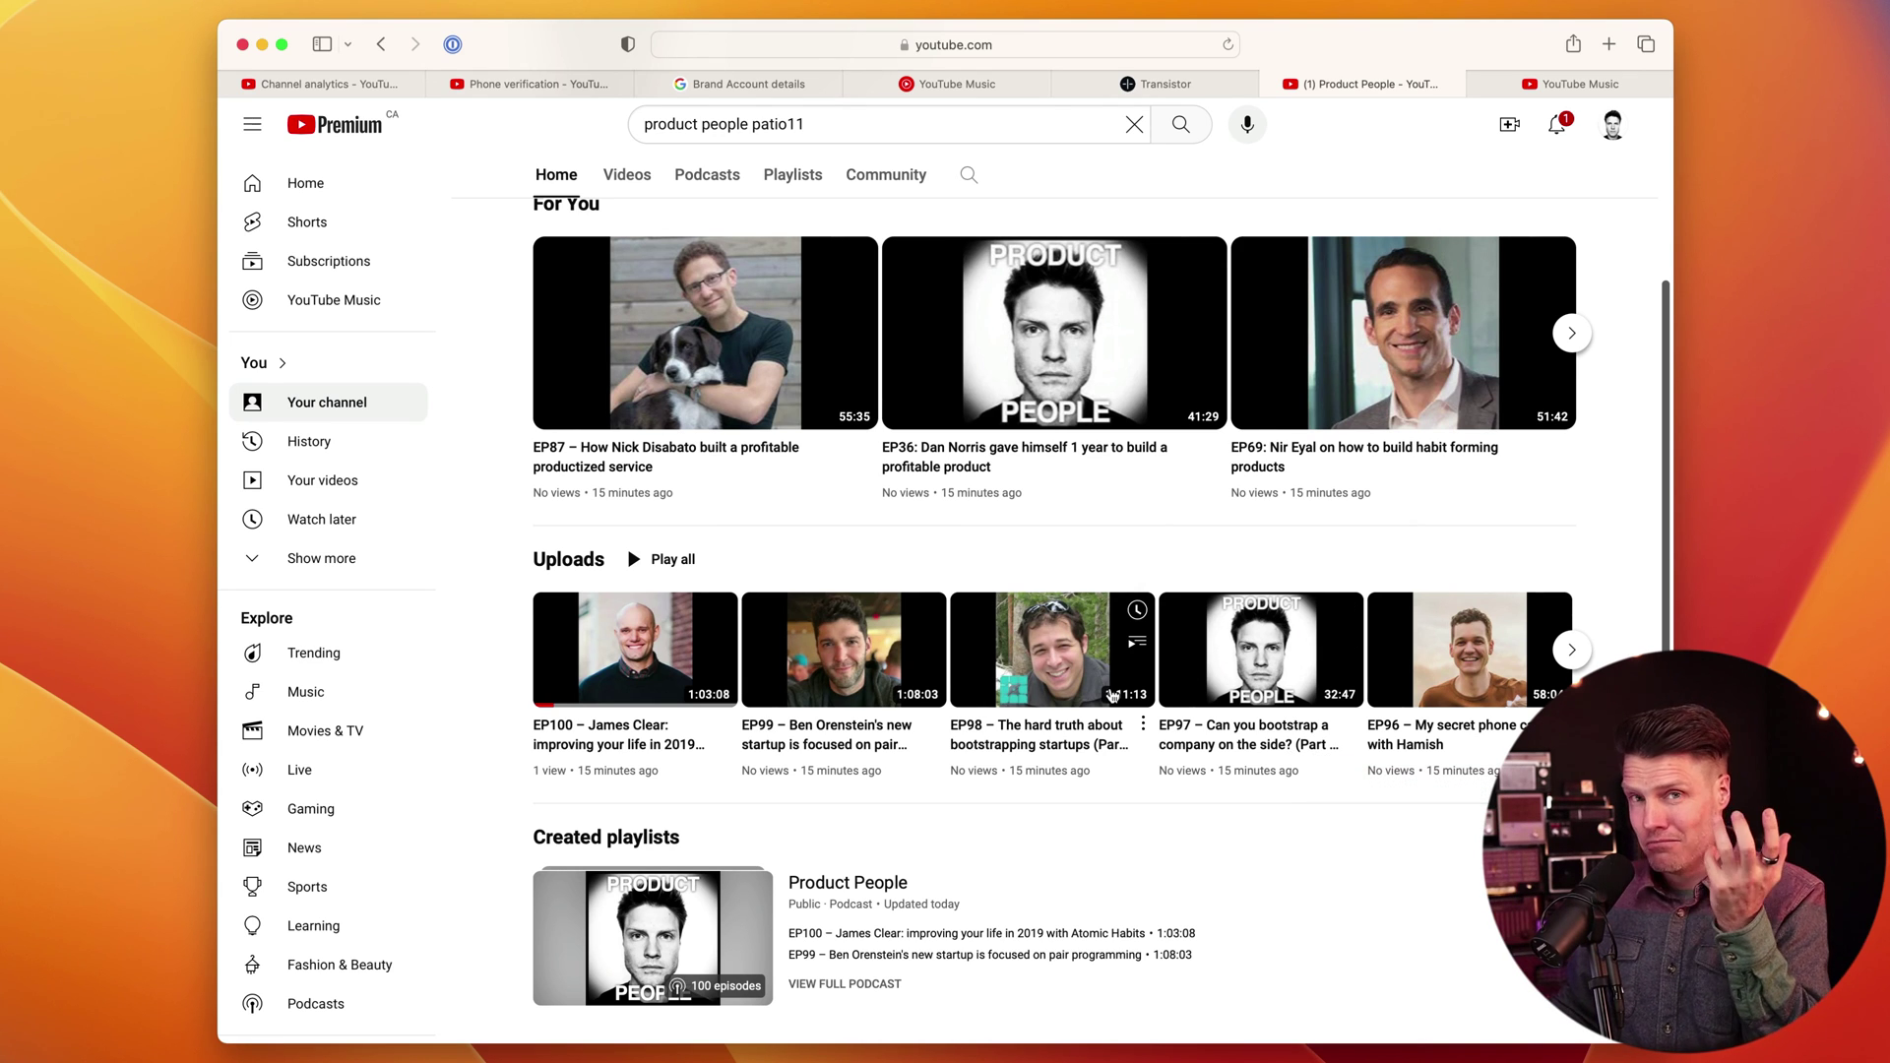
left_click(853, 669)
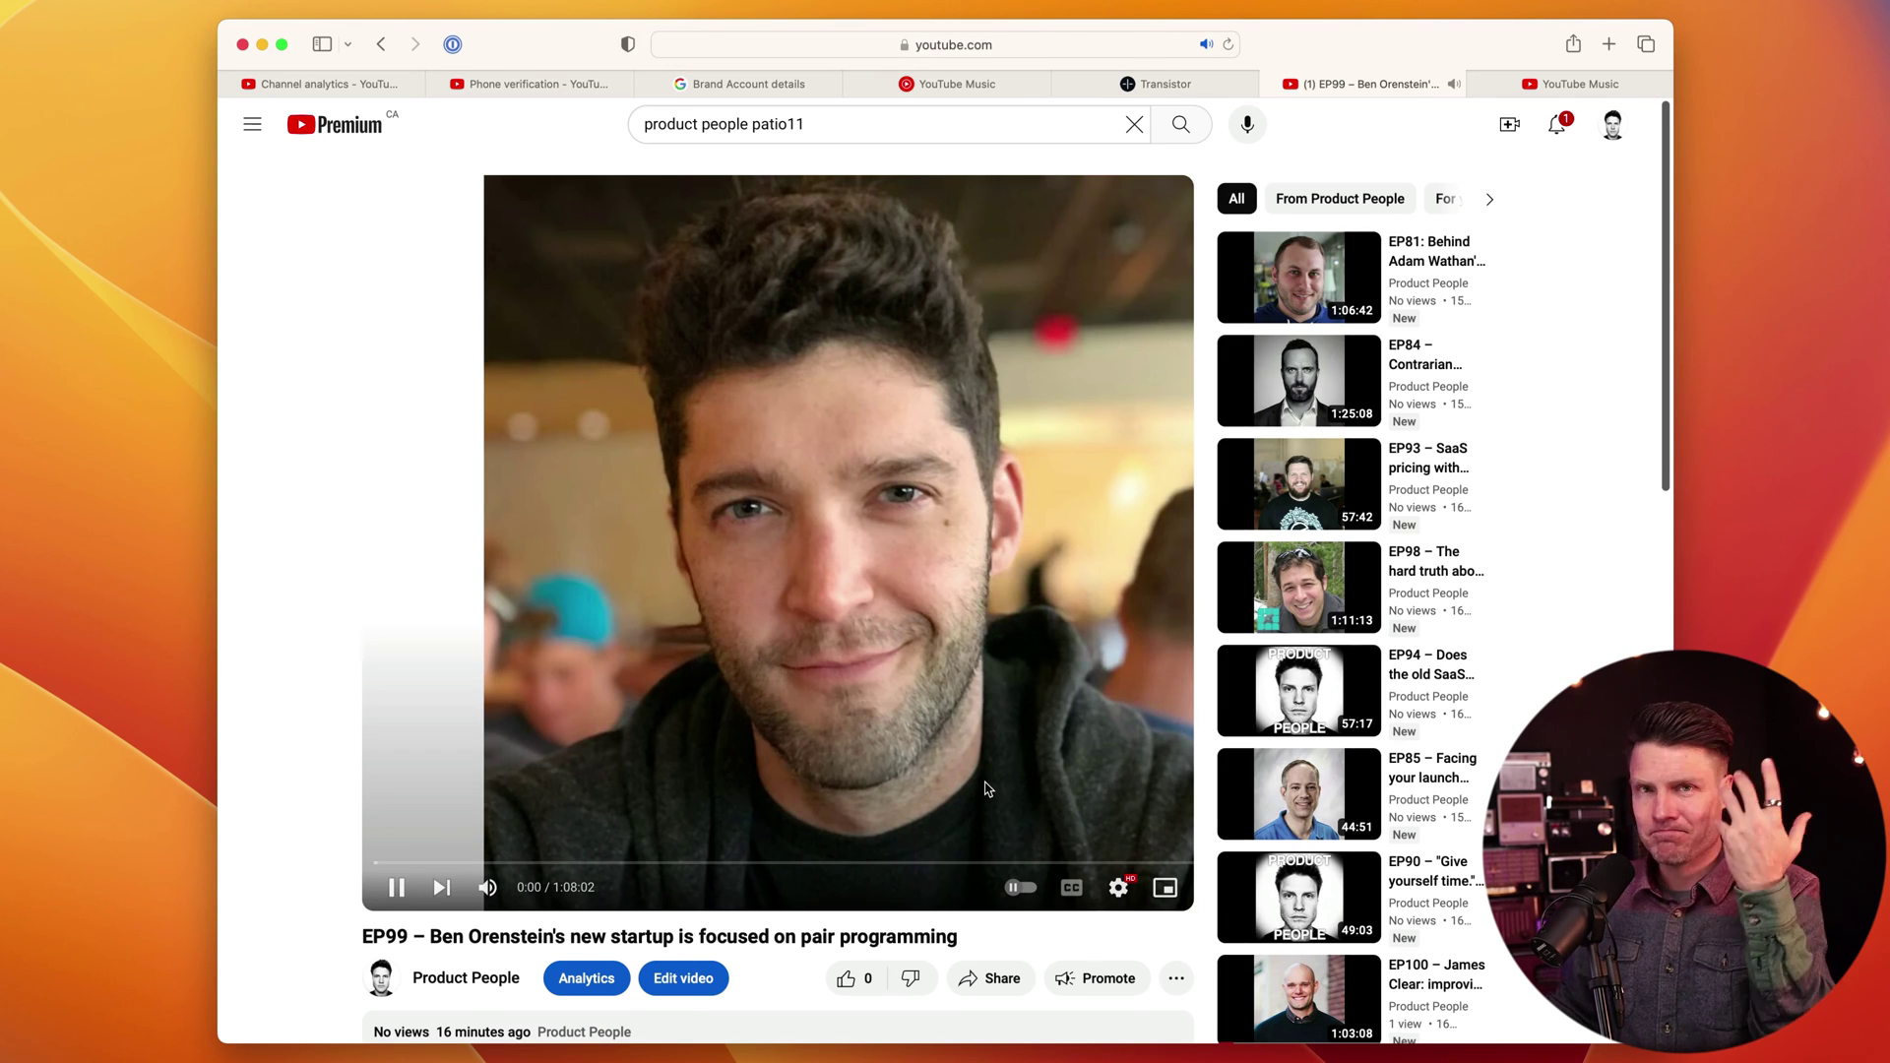
left_click(399, 887)
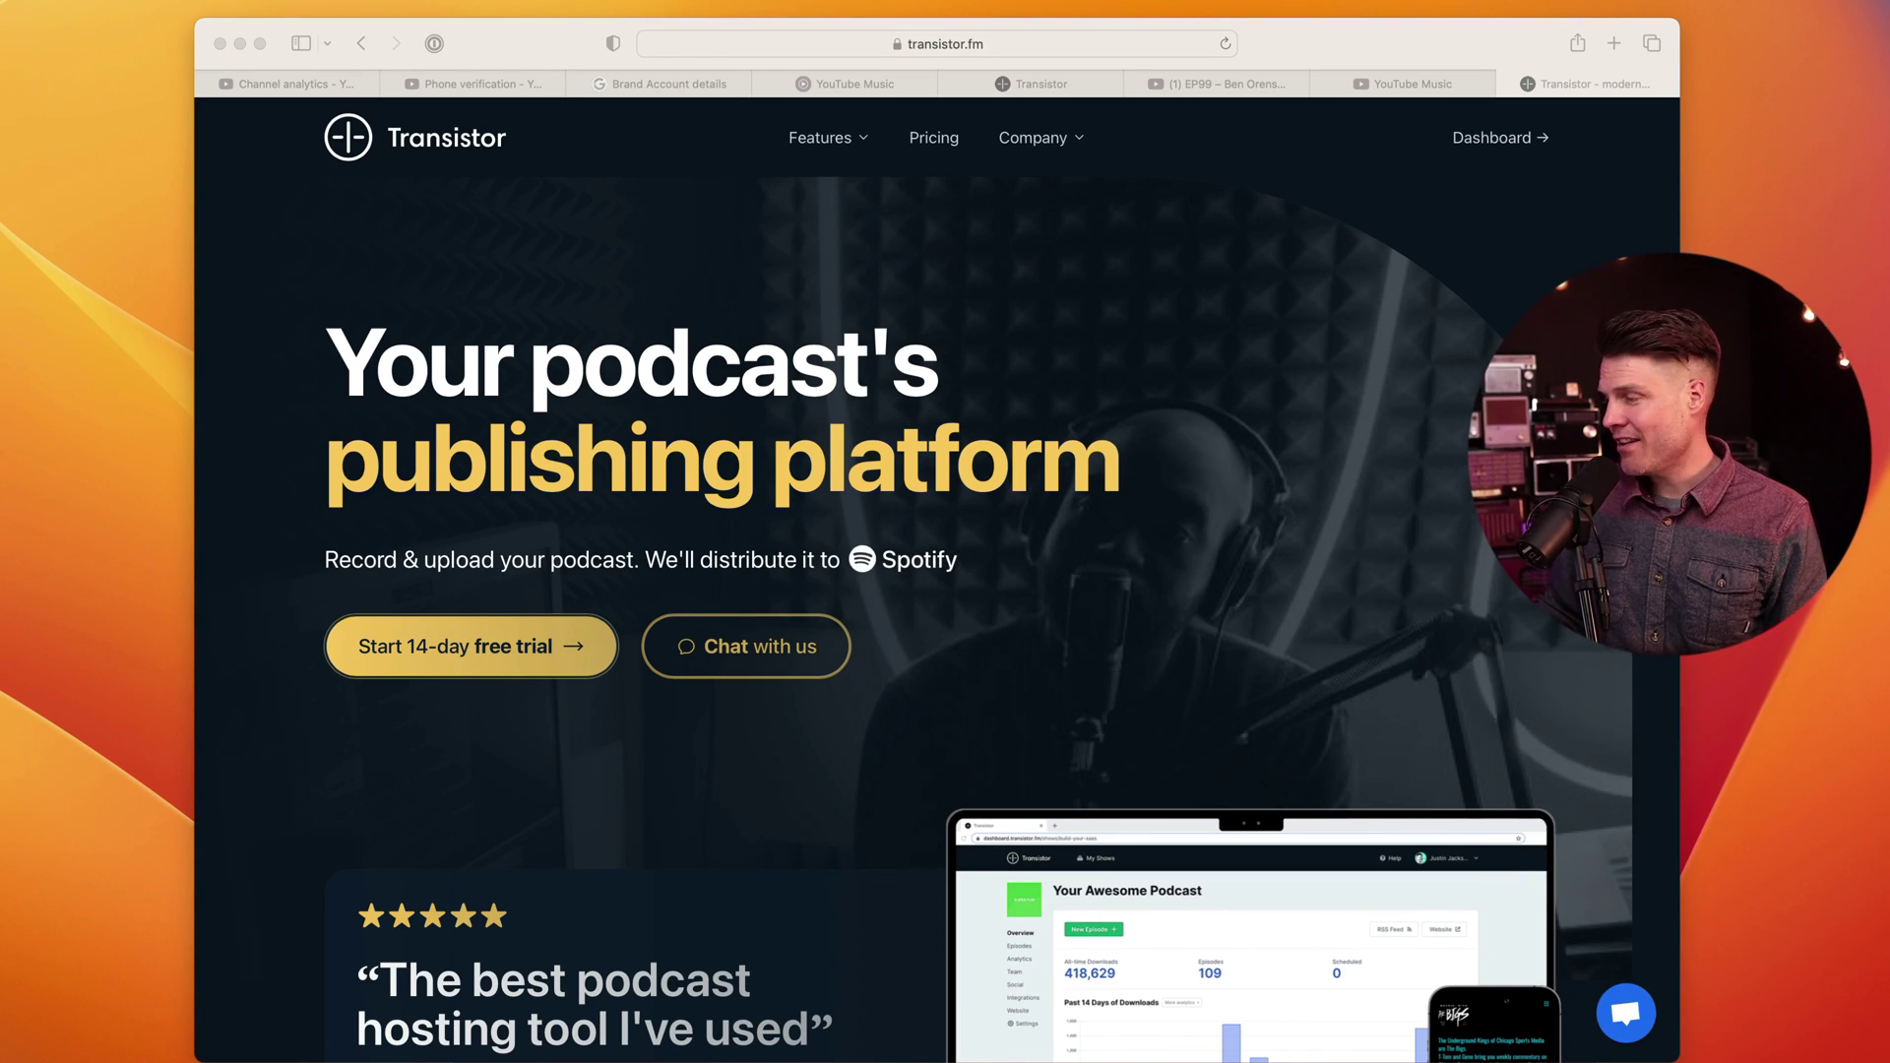
Open the support chat panel from the chat bubble on transistor.fm.
left_click(1634, 1029)
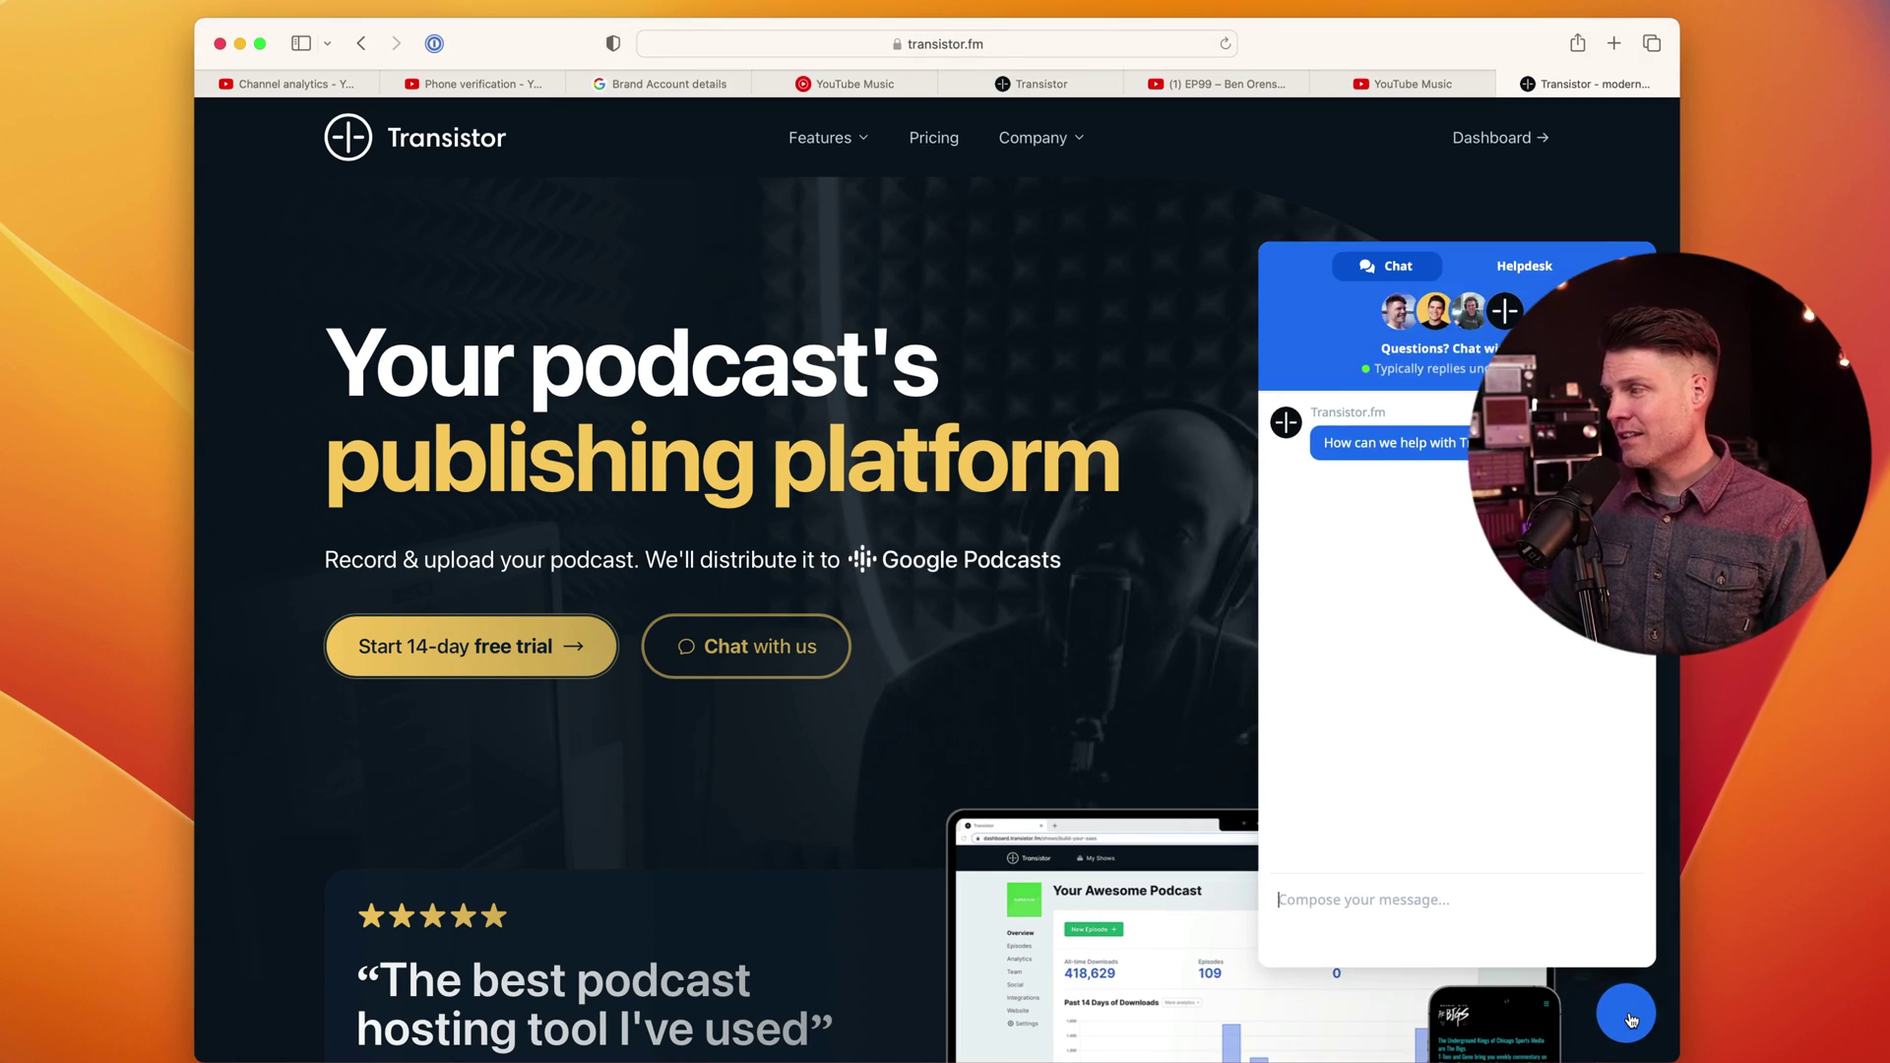